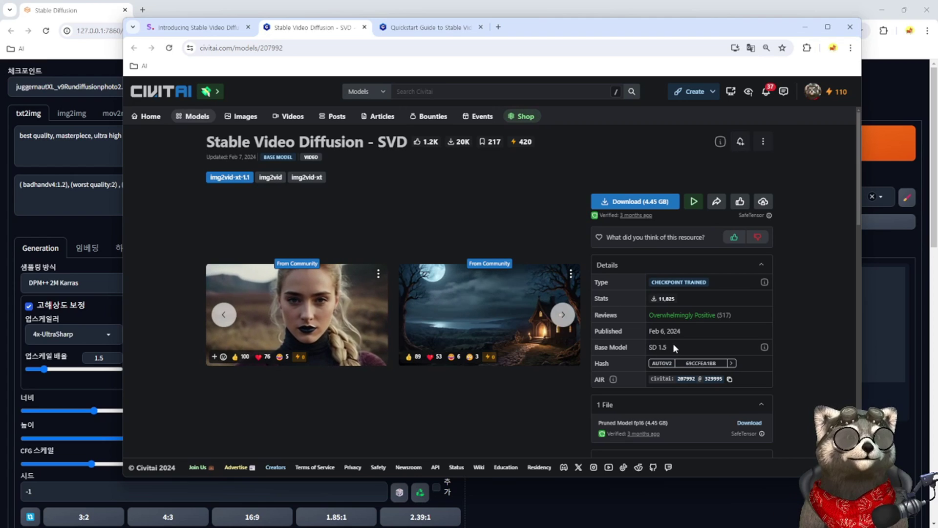
- Switch to the Stability Matrix CivitAI model browser and set the model type filter to Checkpoint
left_click_drag(672, 343, 635, 345)
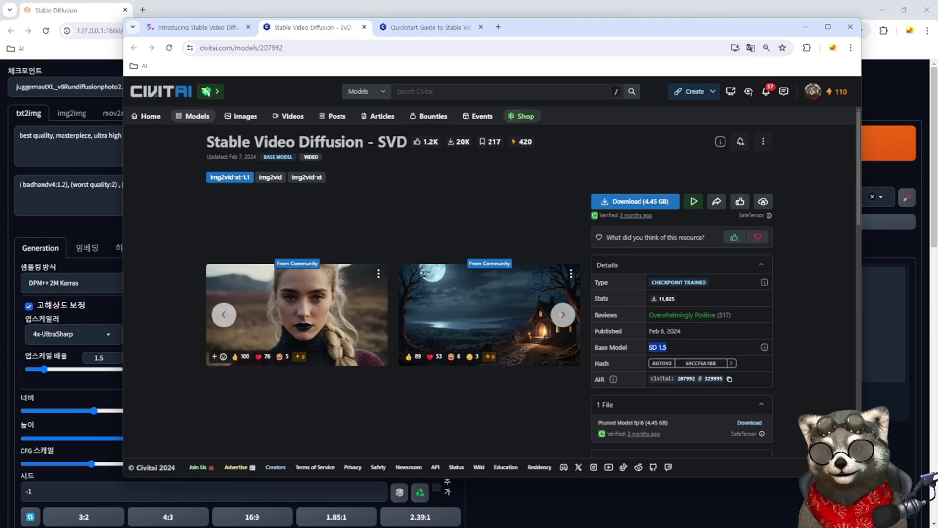
key("alt+Tab")
left_click(141, 282)
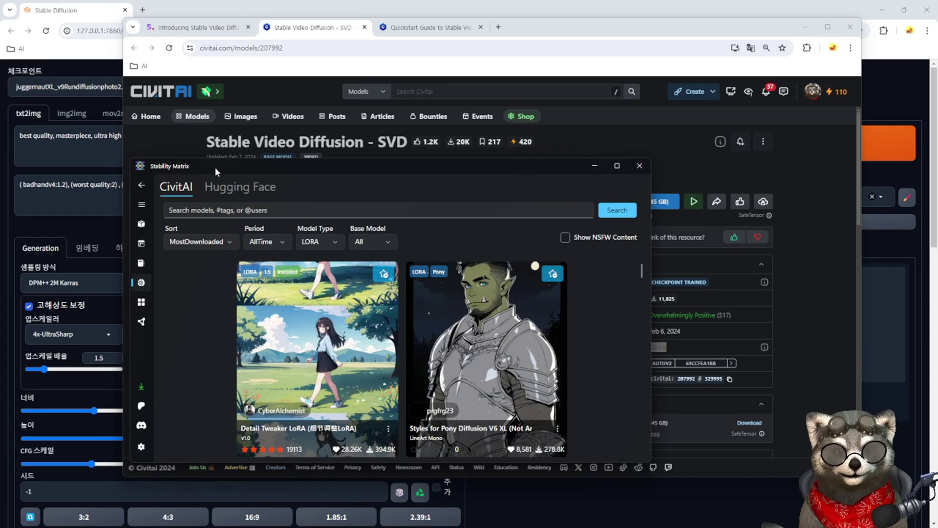
left_click(331, 241)
left_click(313, 295)
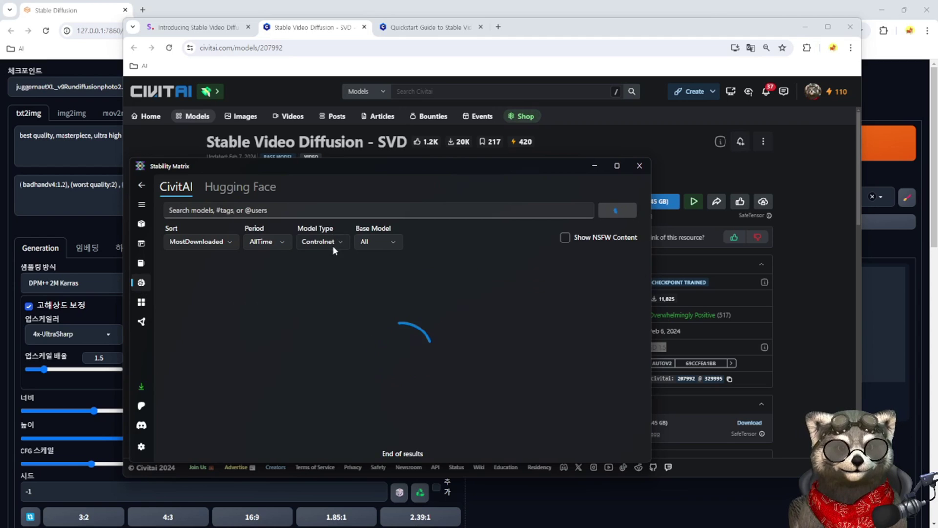
left_click(332, 244)
left_click(319, 278)
- Search the CivitAI checkpoints for "svd" and locate the Stable Video Diffusion - SVD model in the results
left_click(277, 209)
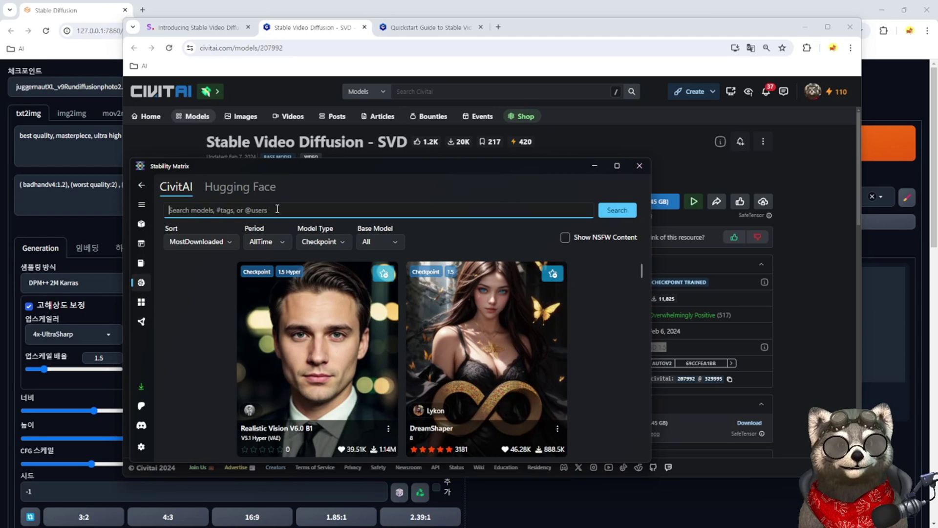
type("svd")
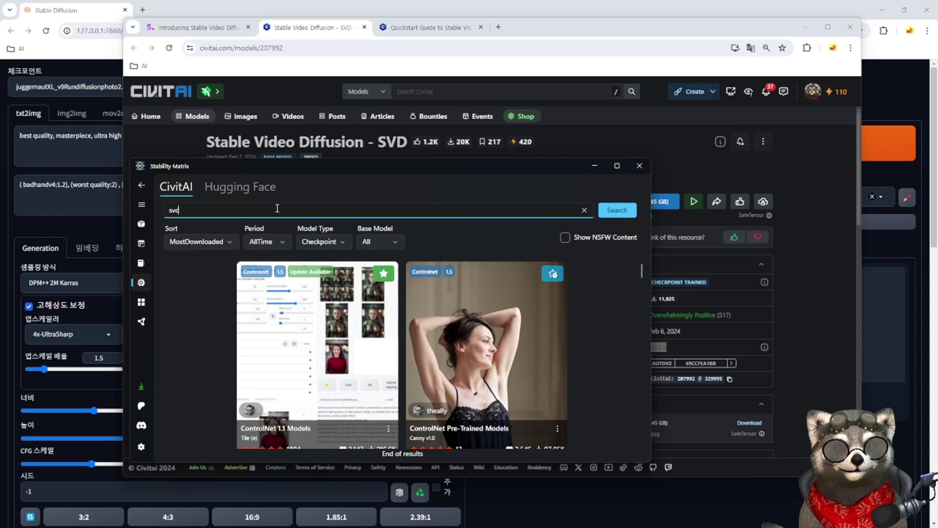
left_click(617, 210)
scroll(405, 372, "down", 3)
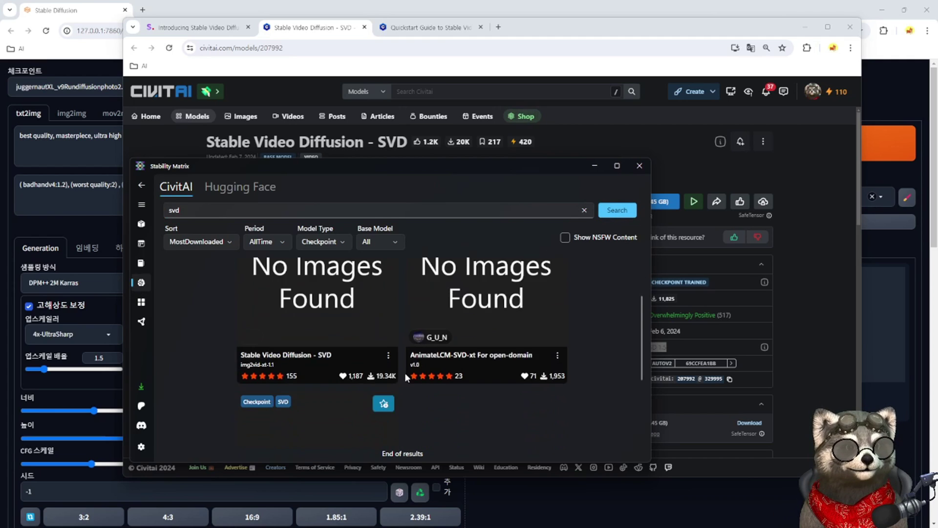
scroll(410, 391, "up", 3)
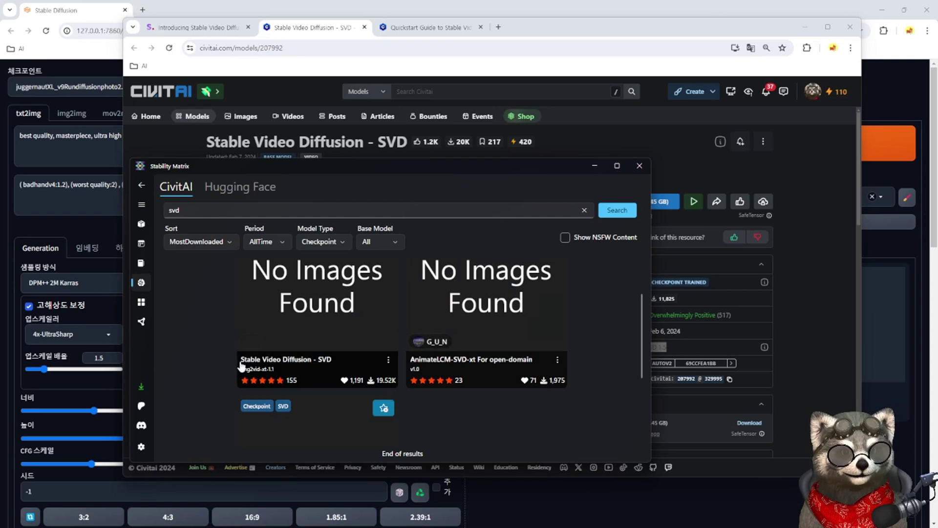
- Open the Stable Video Diffusion - SVD model details, compare the files of the img2vid-xt-1.1, img2vid and img2vid-xt versions, and close them
left_click(333, 290)
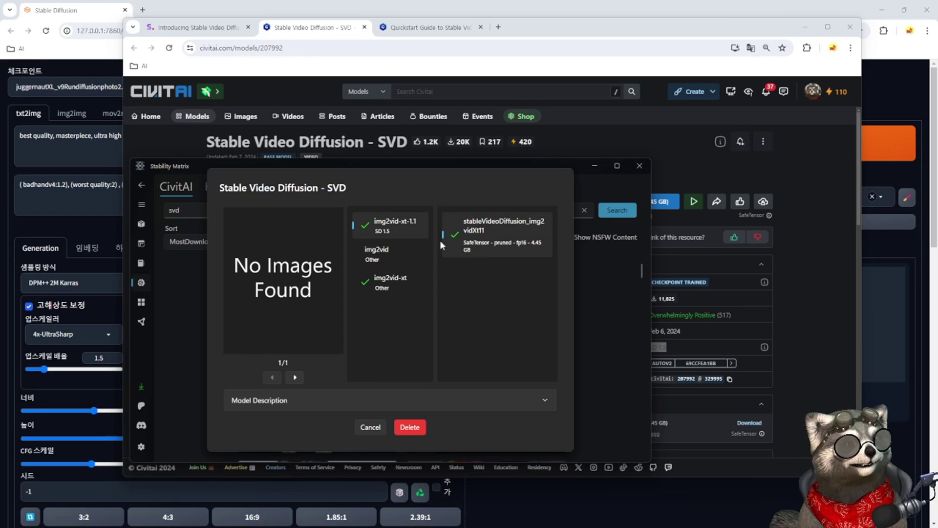
left_click(383, 251)
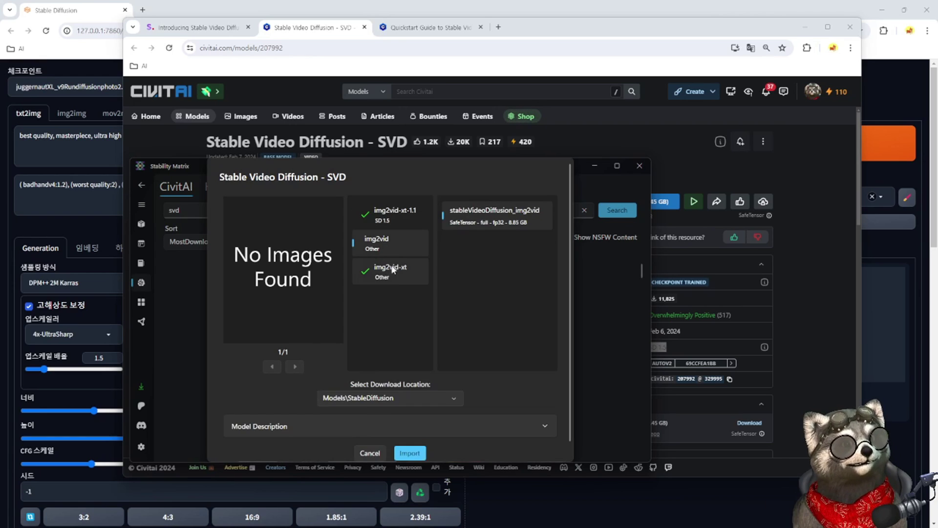
left_click(396, 272)
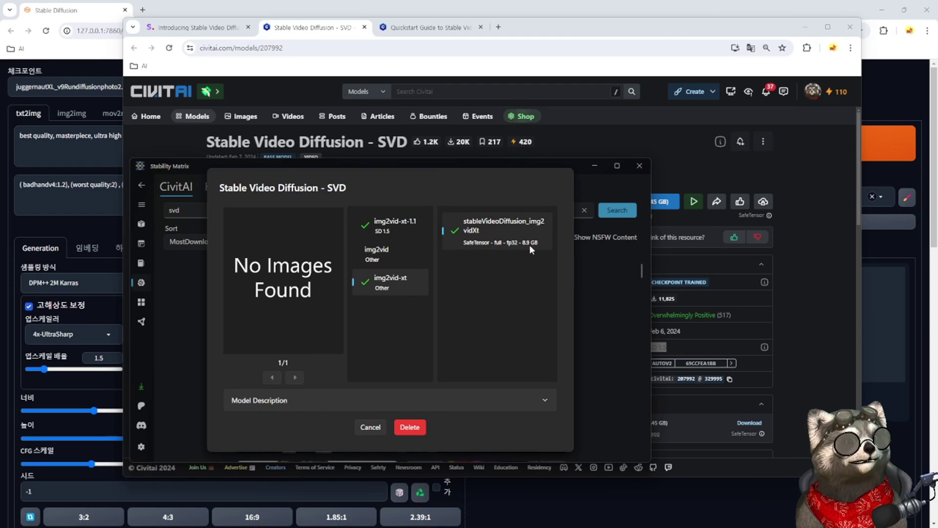
left_click(382, 251)
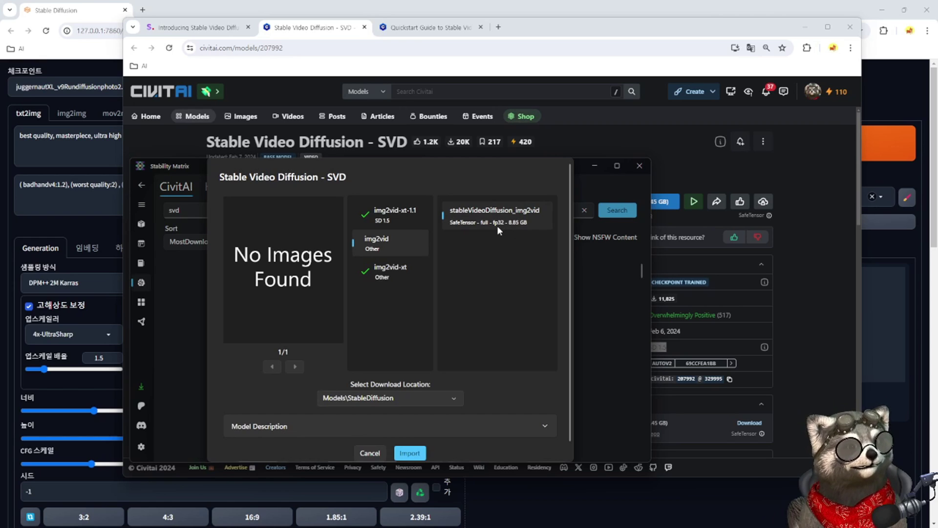
left_click(412, 223)
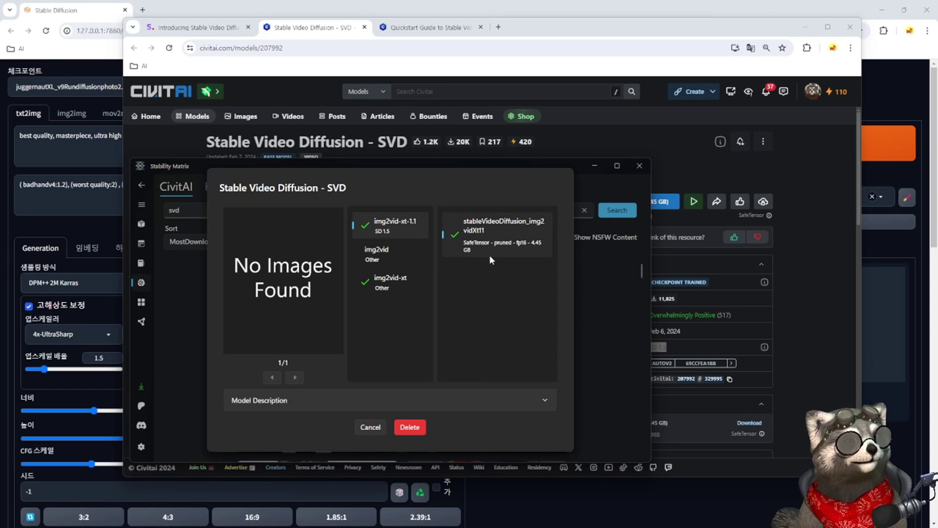
left_click(370, 427)
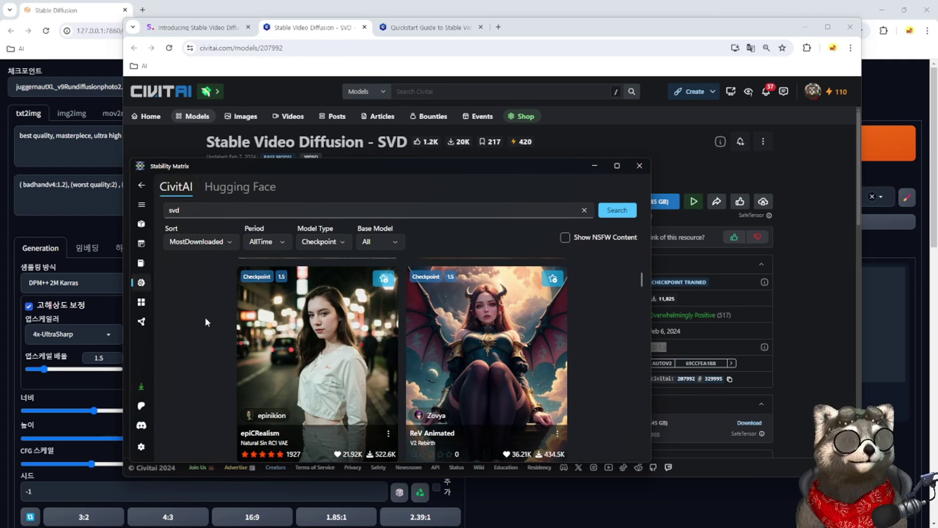
- Switch back to the browser and view the Quickstart Guide to Stable Video Diffusion at its "What is Stable Video Diffusion (SVD)?" section
left_click(165, 153)
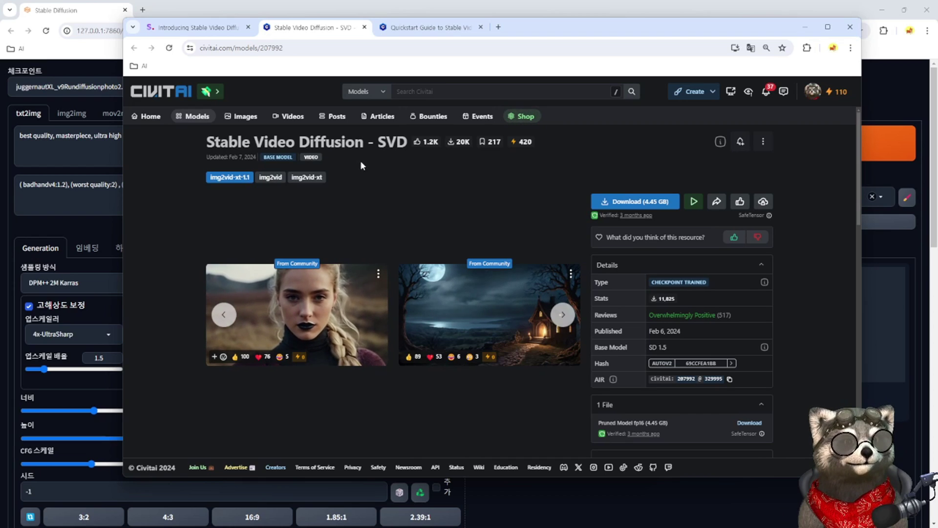
scroll(282, 327, "down", 2)
scroll(283, 326, "down", 3)
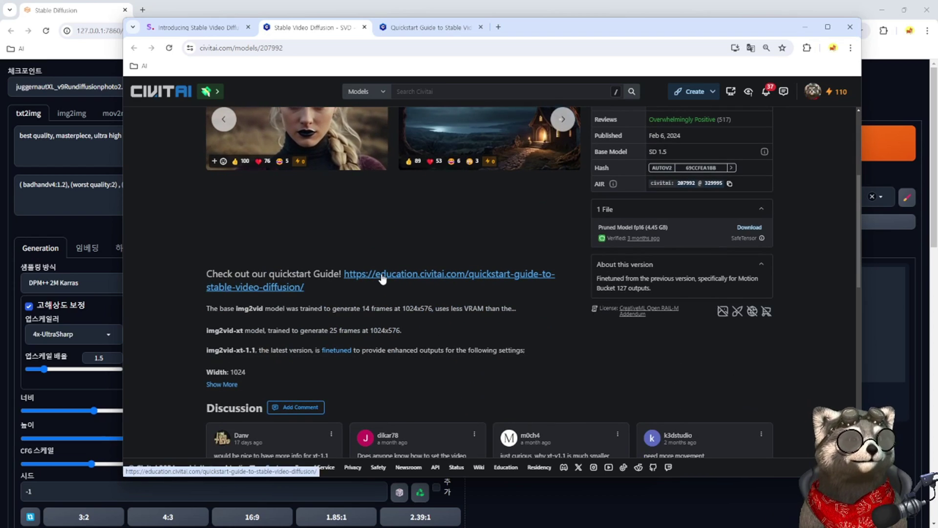
left_click(430, 27)
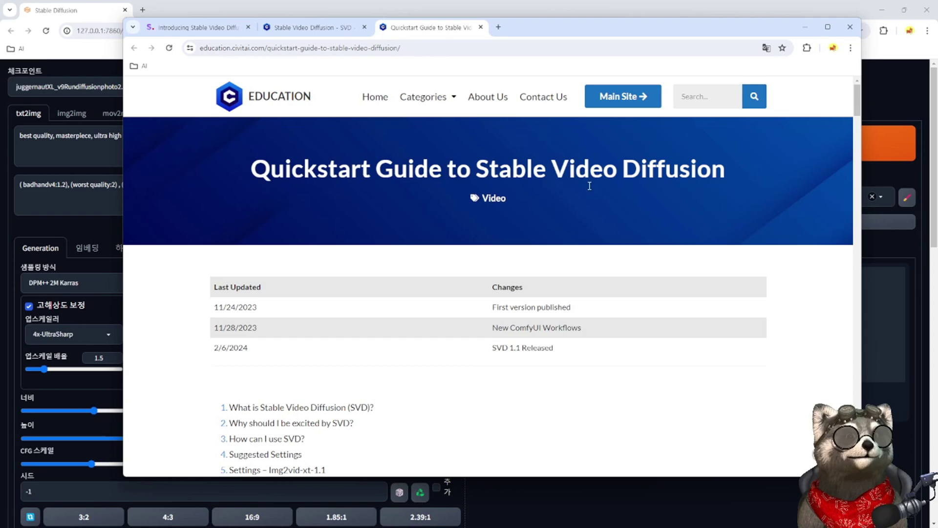
scroll(386, 232, "down", 5)
scroll(387, 269, "up", 3)
scroll(403, 330, "down", 4)
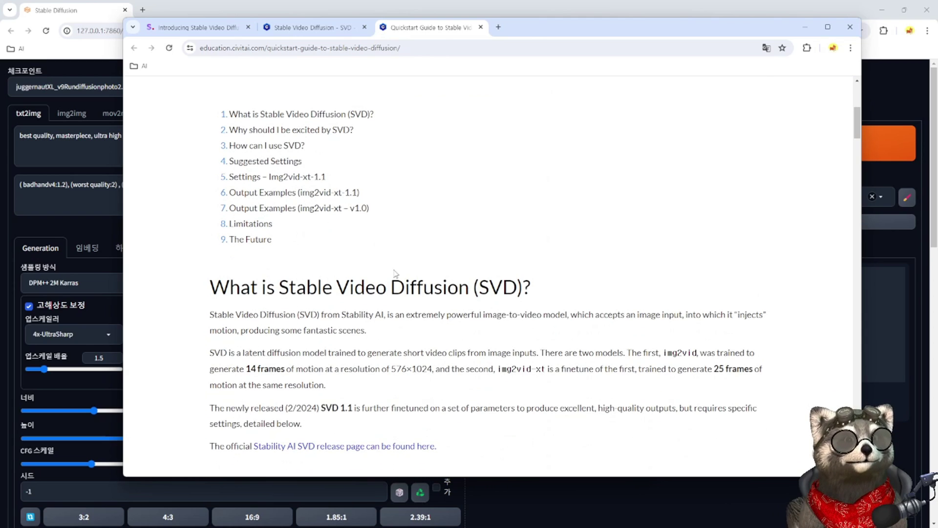
- Translate the quickstart guide page into Korean
right_click(394, 246)
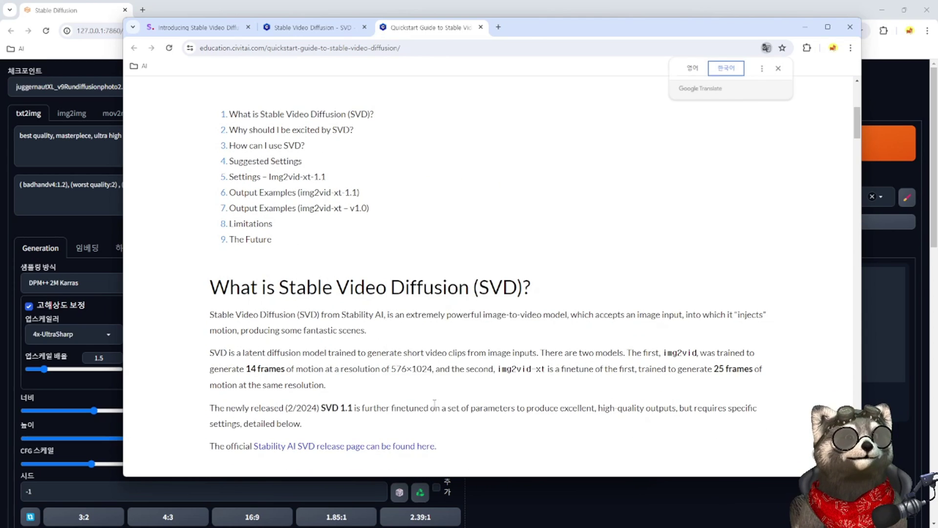
left_click(435, 403)
scroll(307, 269, "down", 2)
- Check the img2vid version in Stability Matrix against its motion frame count in the guide
left_click_drag(305, 269, 338, 270)
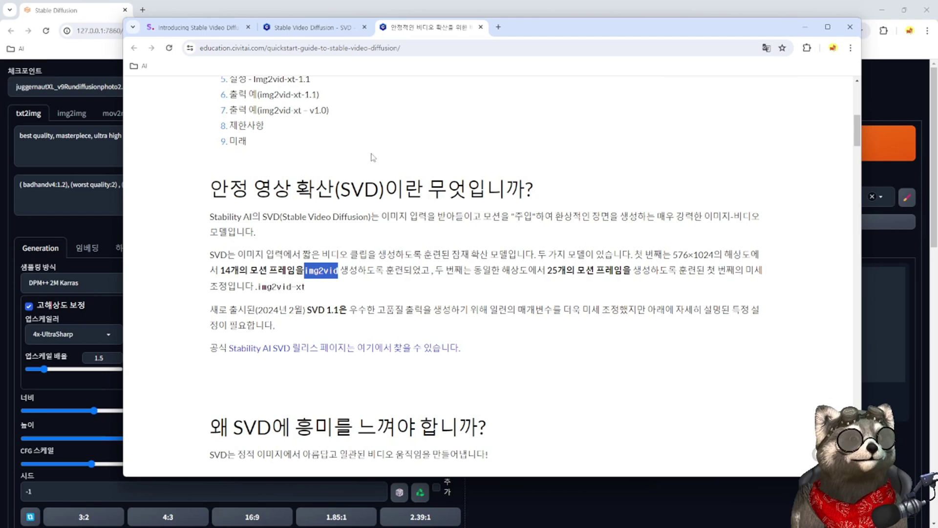
key("alt+Tab")
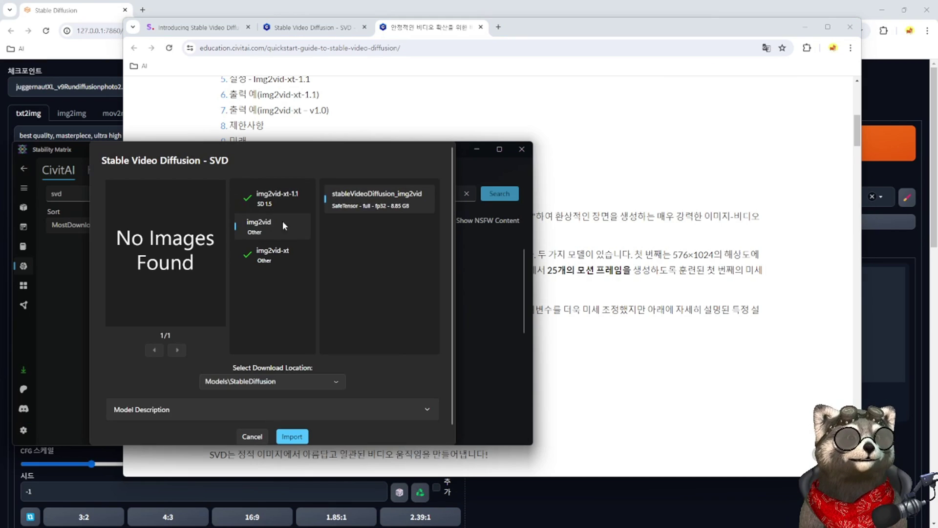
left_click(641, 201)
left_click_drag(220, 271, 296, 272)
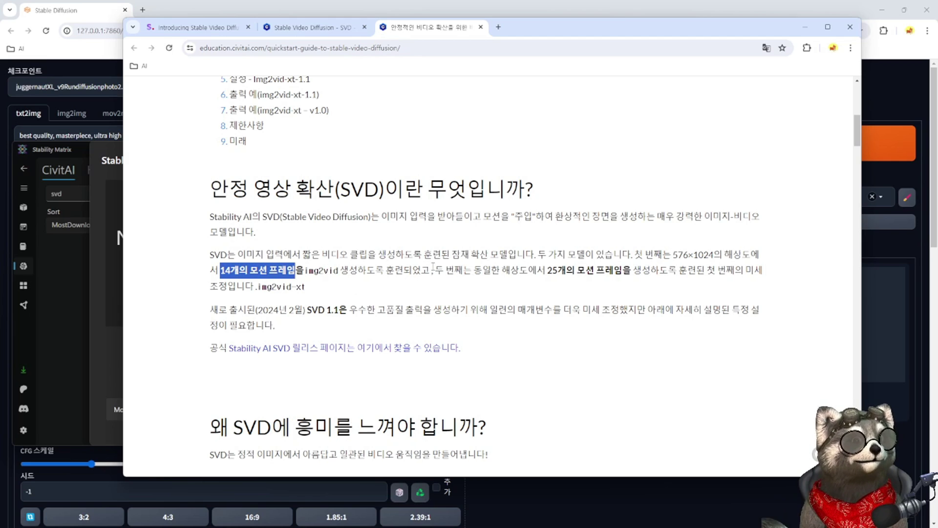
- Compare the img2vid-xt version in Stability Matrix with the frame count the guide gives for that model
key("alt+Tab")
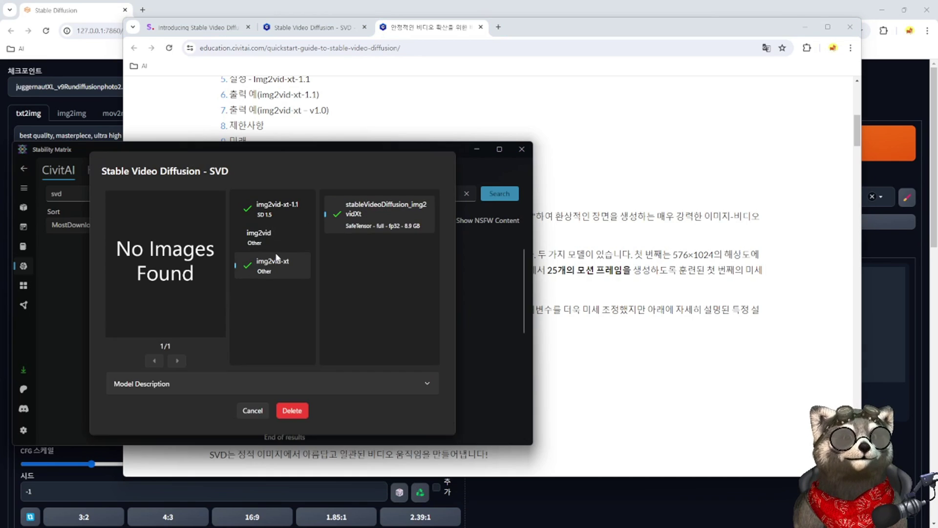
left_click(604, 281)
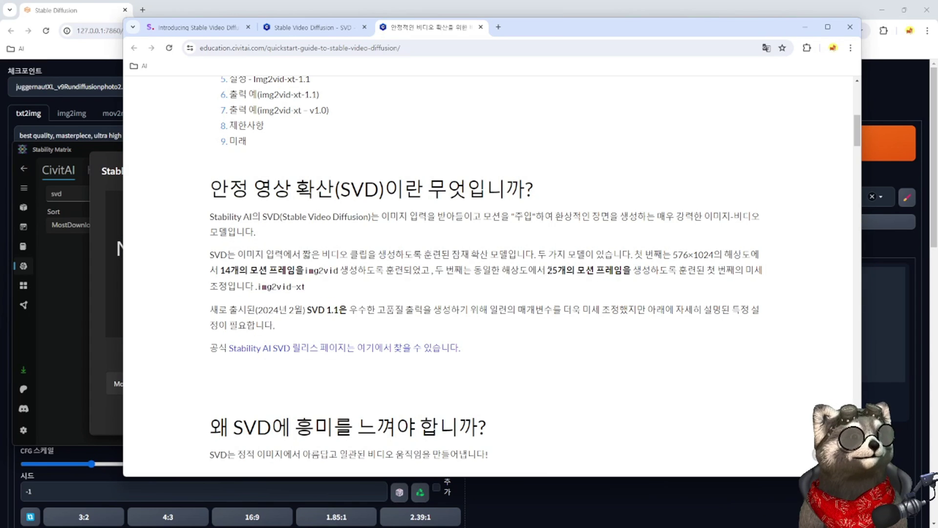
left_click_drag(547, 270, 557, 270)
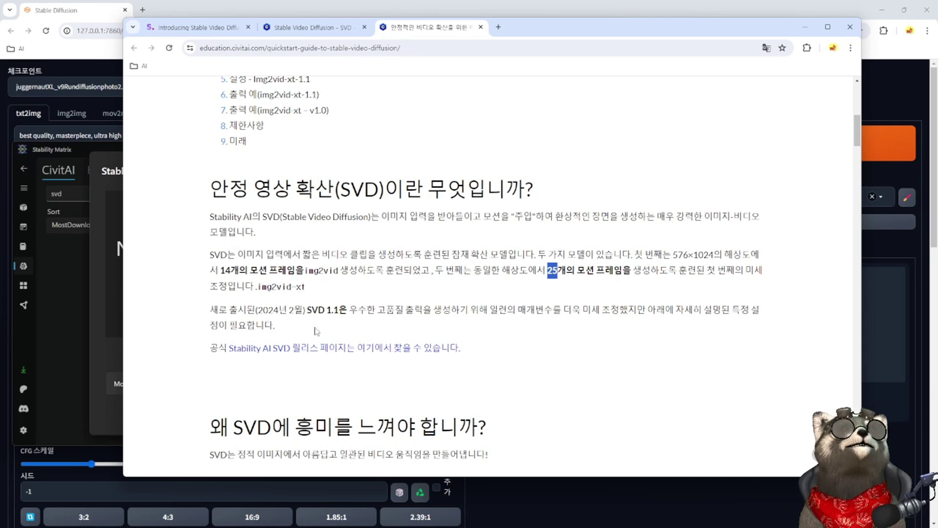
double_click(299, 286)
left_click_drag(547, 270, 558, 269)
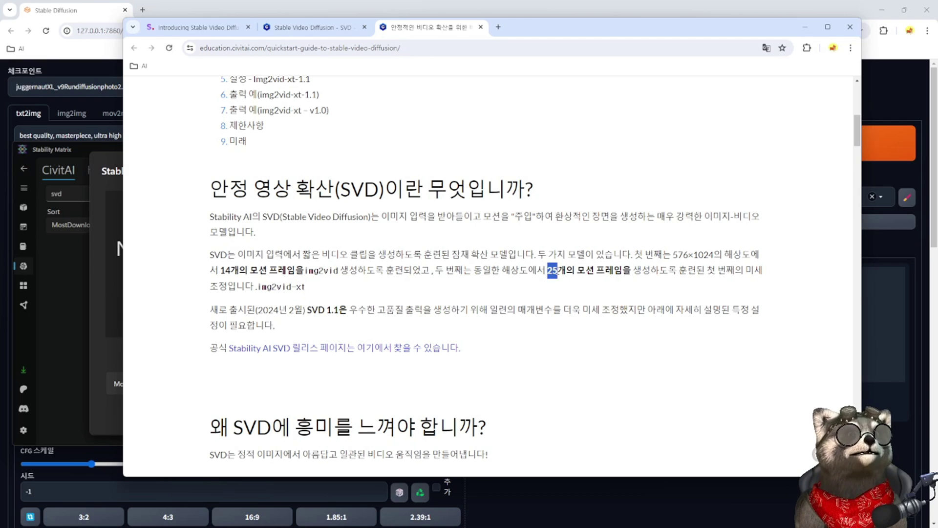
- View the file details of the img2vid-xt-1.1 version in Stability Matrix and return to the guide in the browser
left_click(93, 250)
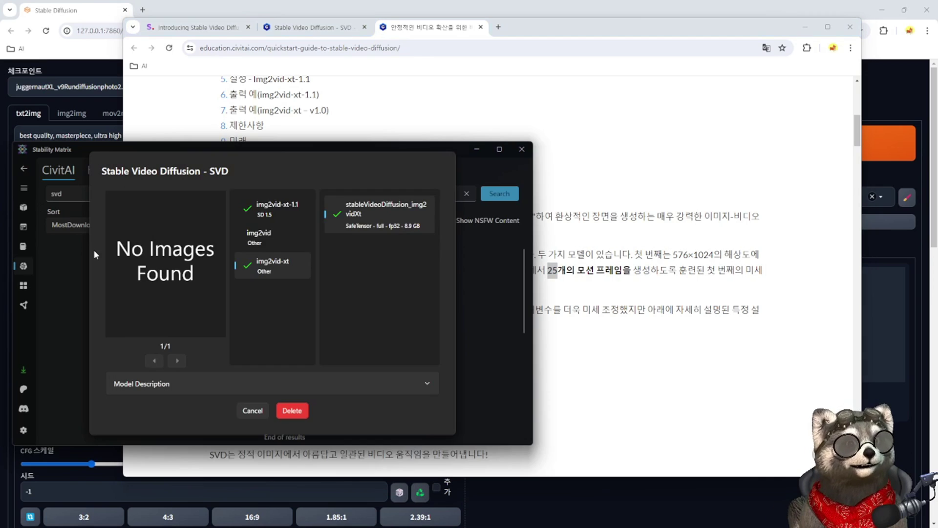
left_click(281, 209)
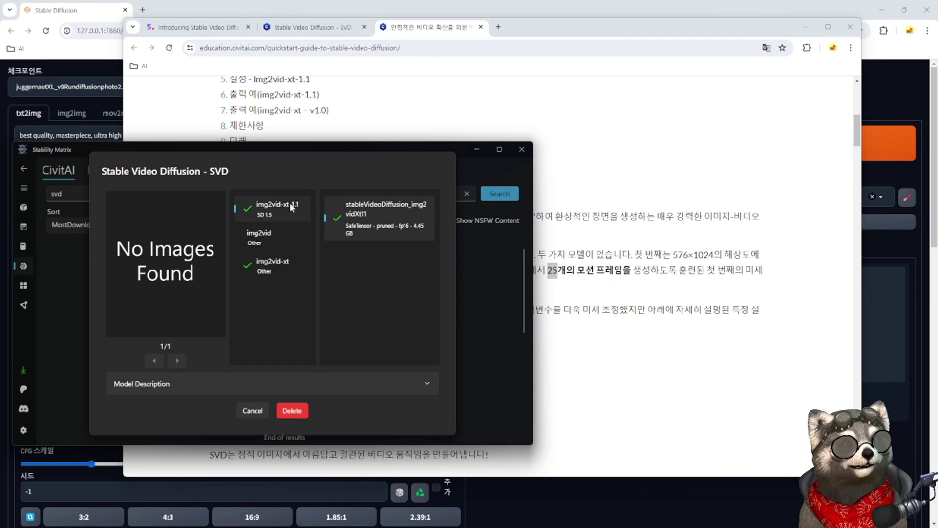
left_click(571, 299)
- Examine the resolution, frame count and VRAM requirements in the guide's section on how to use SVD
scroll(360, 320, "down", 5)
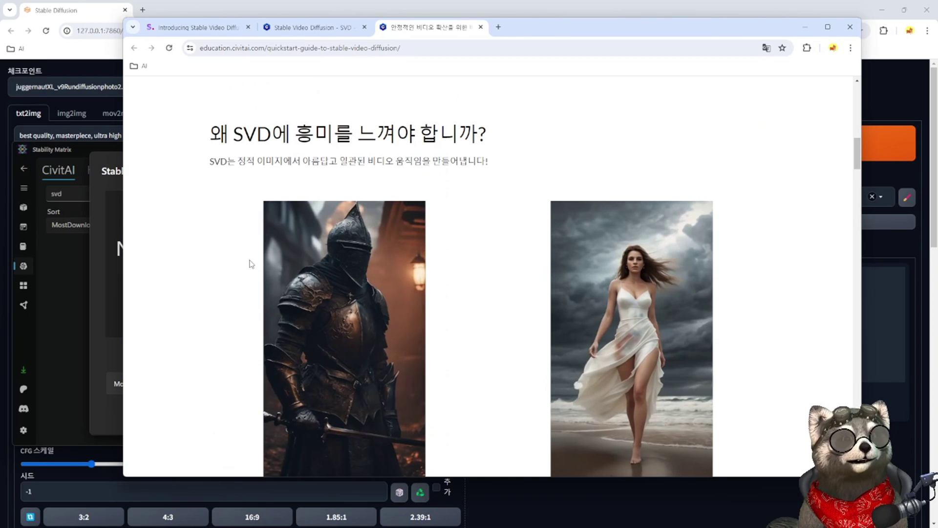
scroll(276, 323, "down", 15)
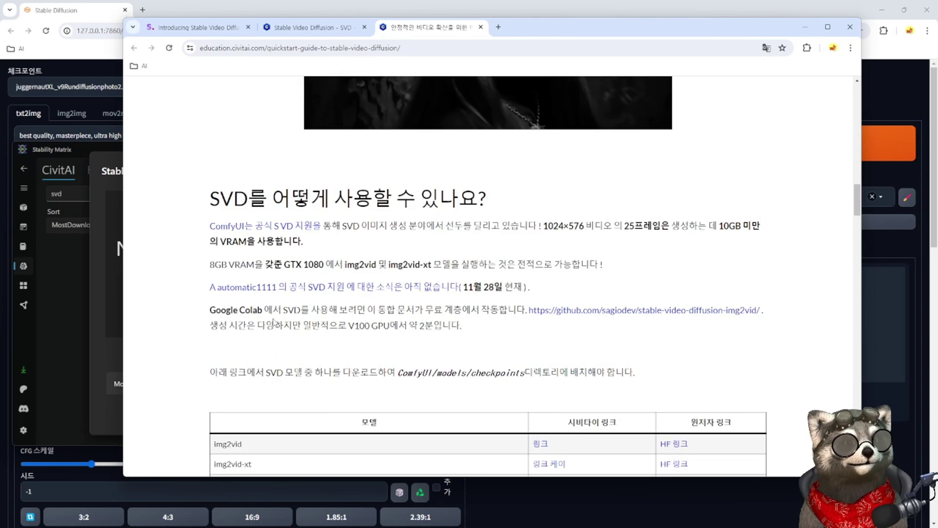
scroll(272, 301, "up", 4)
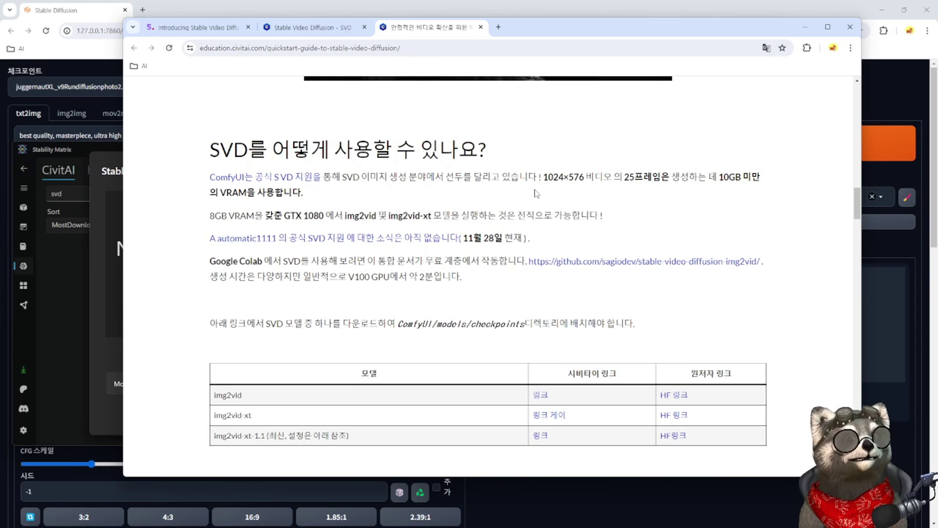
left_click_drag(544, 176, 661, 176)
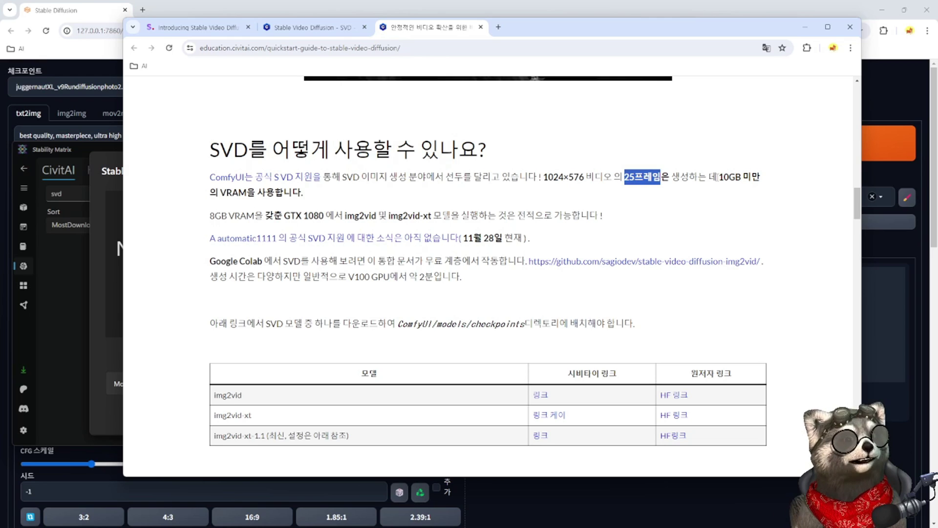
left_click_drag(720, 177, 760, 176)
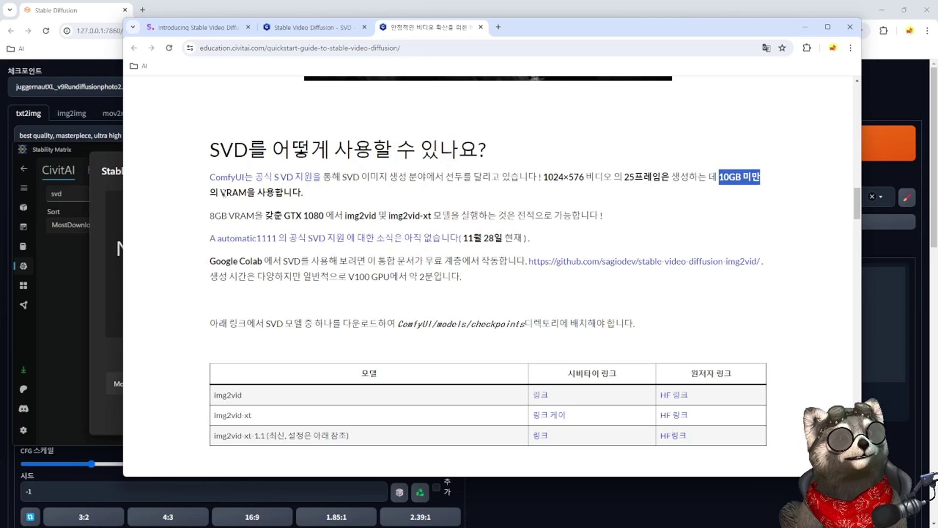
left_click_drag(219, 192, 255, 193)
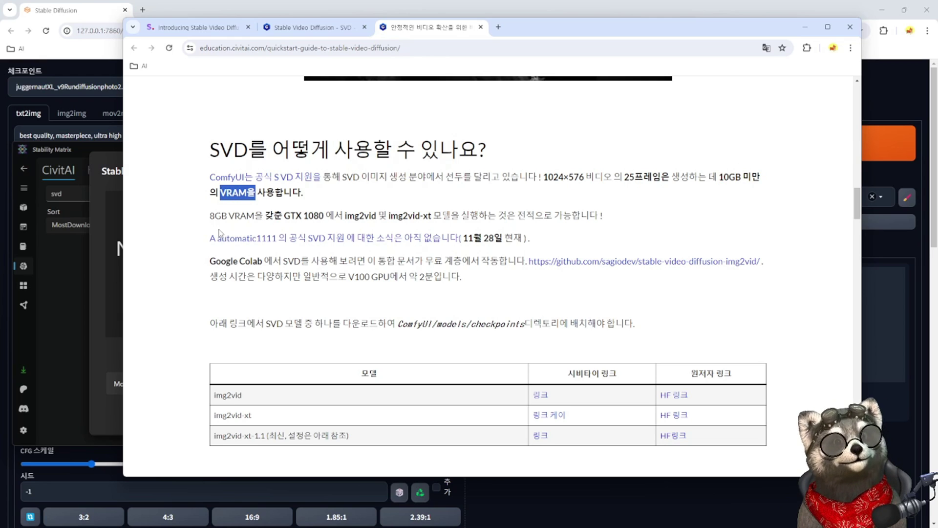
left_click_drag(208, 218, 255, 216)
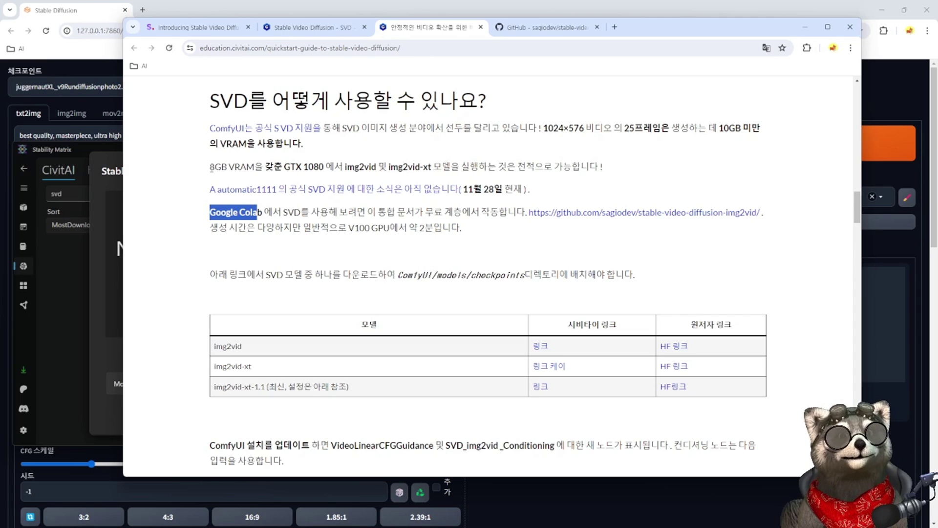
left_click_drag(210, 166, 254, 168)
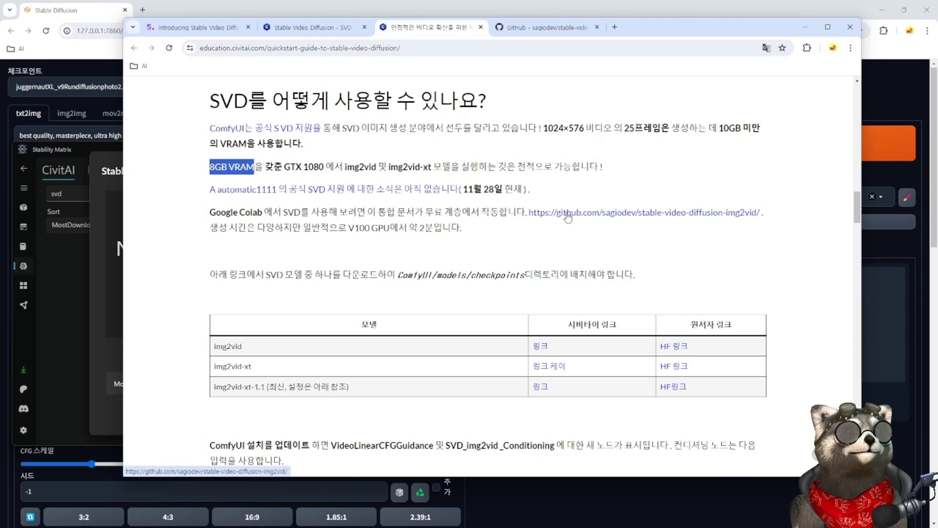
- Read the purpose and usage sections in the README of the GitHub repository stable-video-diffusion-img2vid
left_click(547, 27)
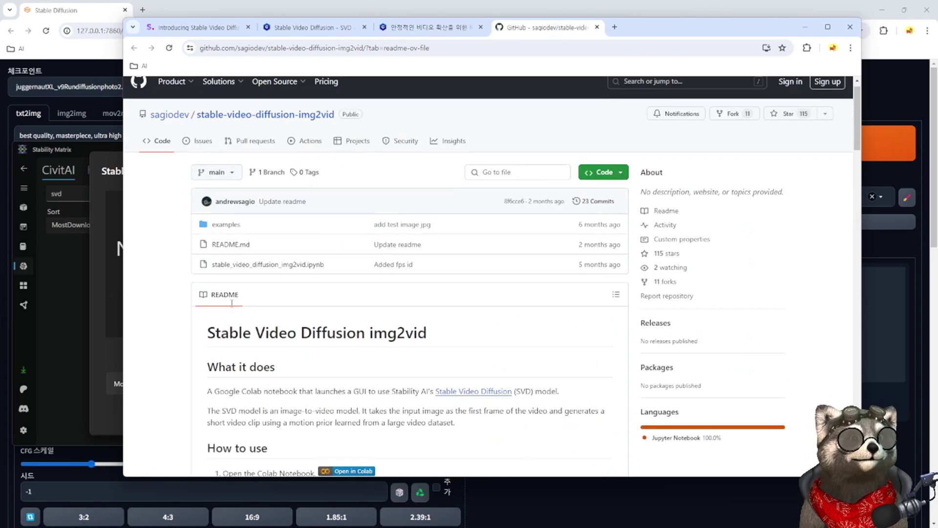
scroll(232, 303, "down", 5)
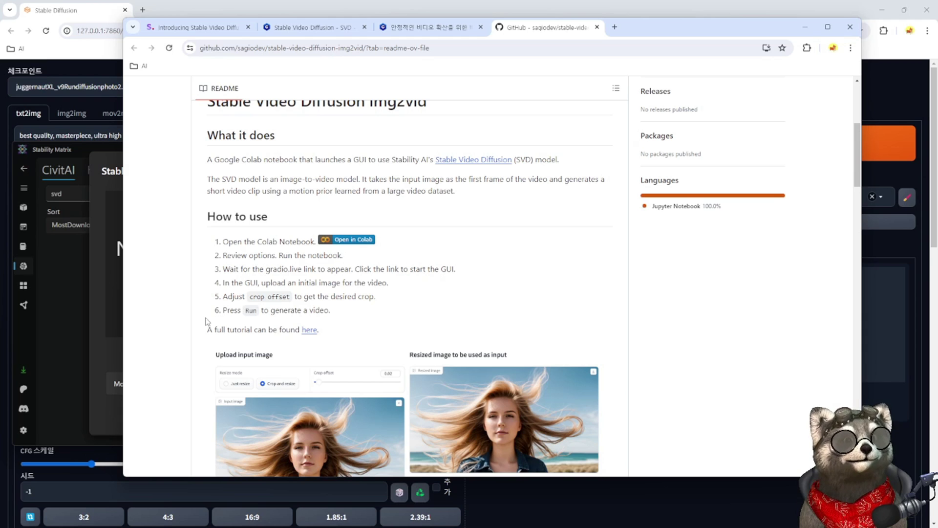
scroll(204, 320, "down", 15)
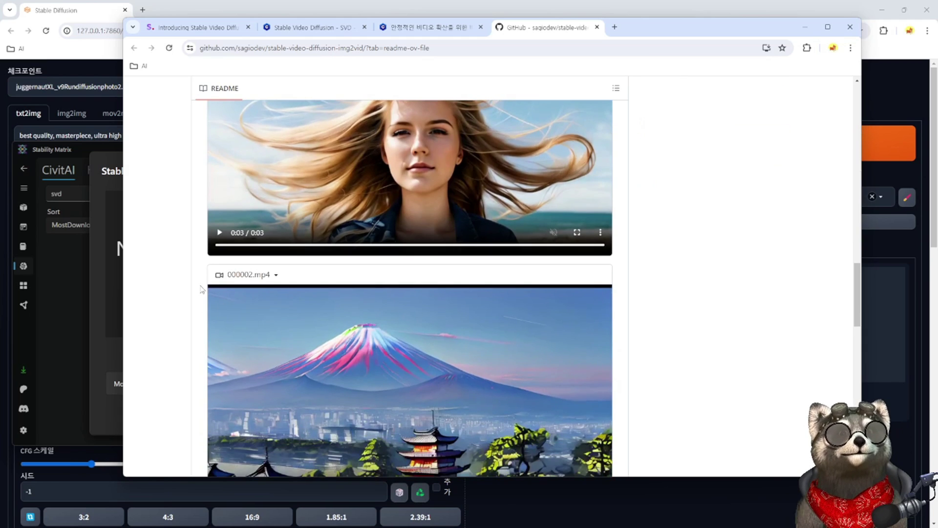
- Play the README's example videos, from 000003.mp4 down to 000010.mp4
left_click(219, 234)
scroll(193, 276, "up", 3)
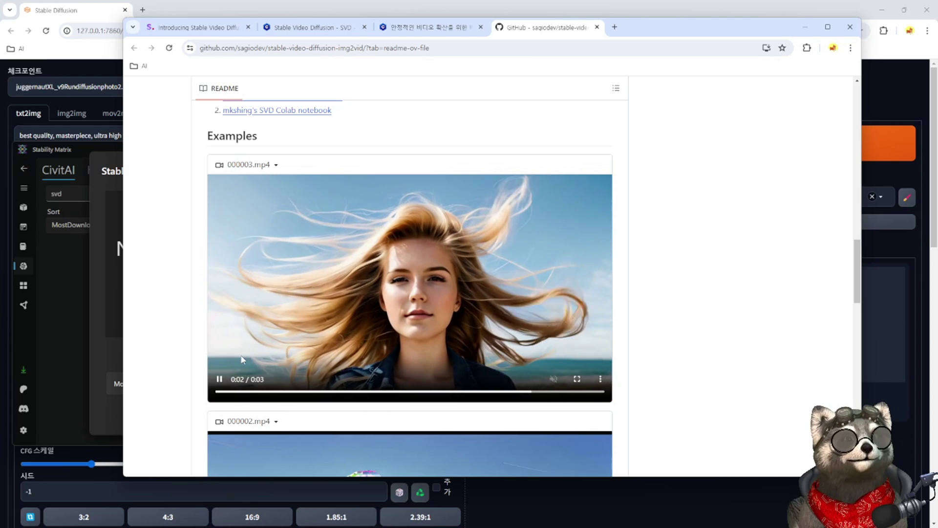
scroll(211, 385, "down", 6)
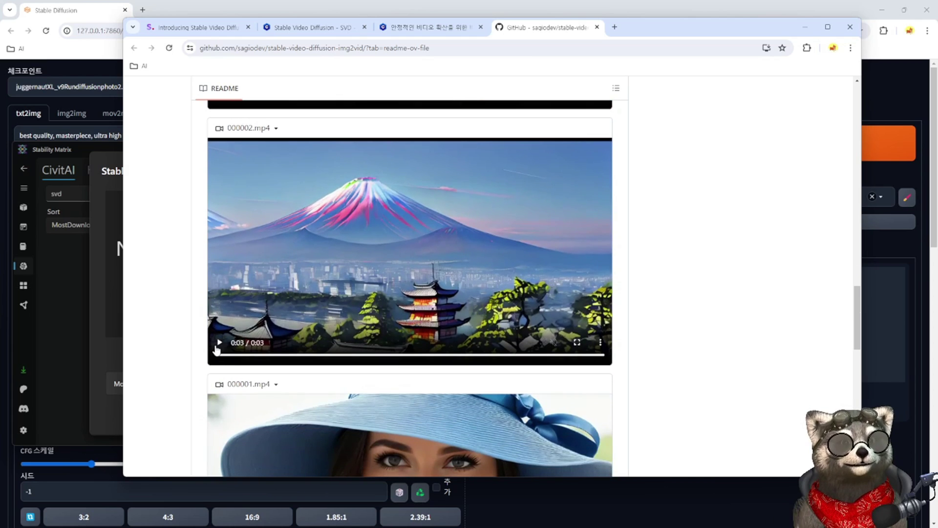
left_click(219, 342)
scroll(217, 348, "down", 5)
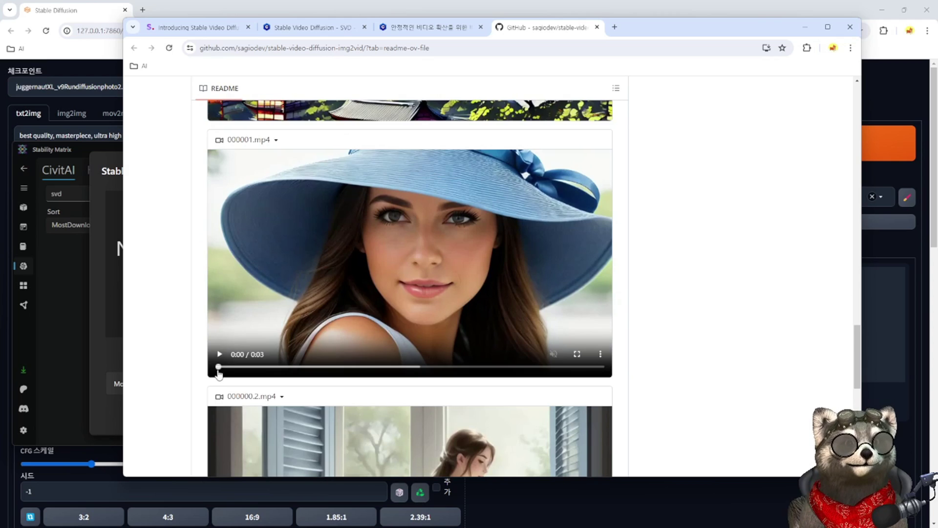
left_click(219, 354)
scroll(219, 385, "down", 4)
left_click(219, 412)
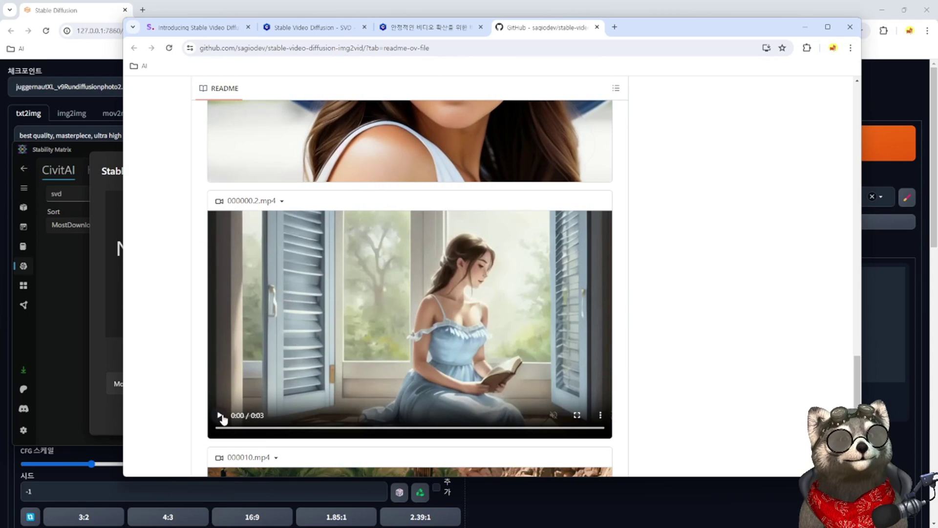
scroll(218, 413, "down", 6)
left_click(219, 371)
scroll(206, 380, "up", 15)
- Return to the Civitai quickstart guide and look over its model links and conditioning setting descriptions
left_click(425, 30)
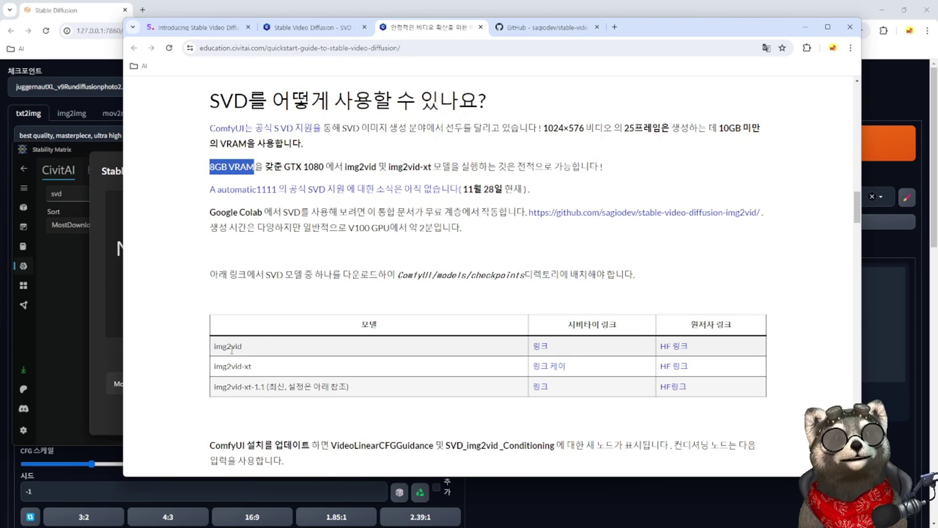
scroll(675, 309, "down", 15)
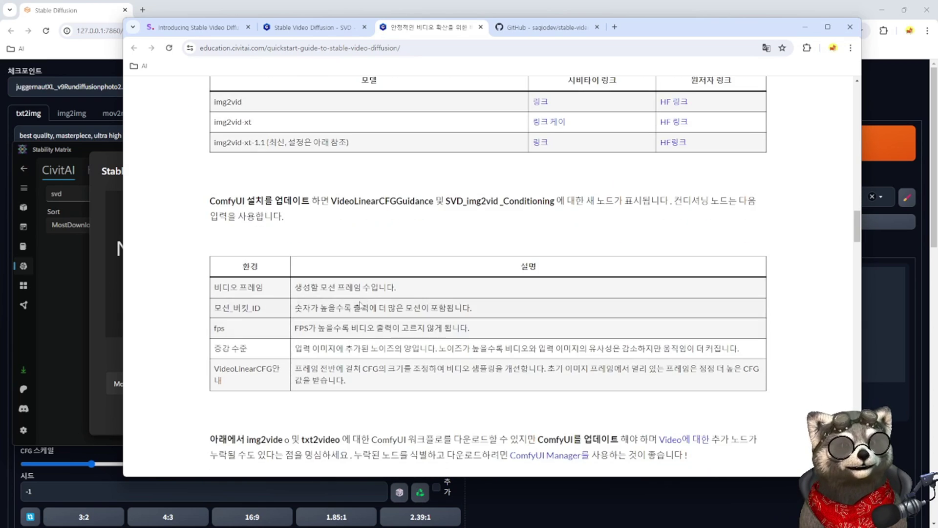
scroll(674, 310, "down", 10)
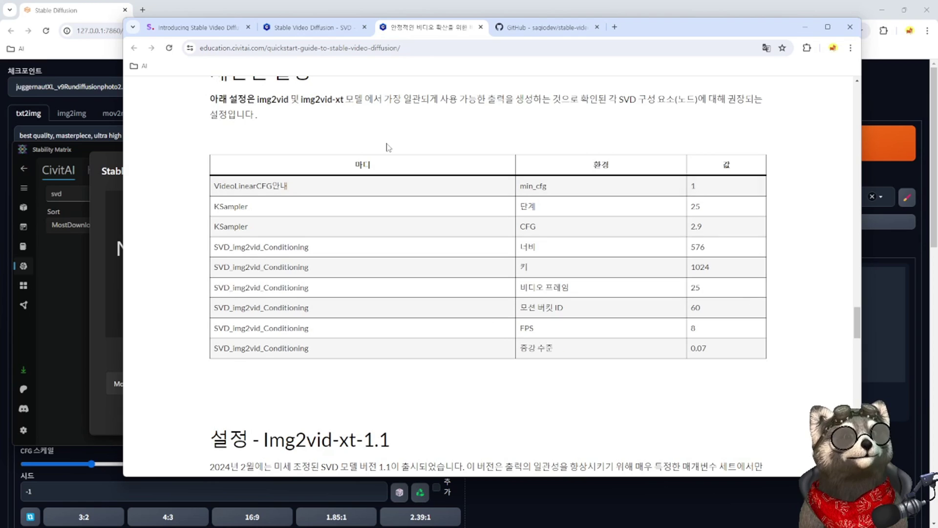
- Examine the guide's recommended steps, CFG, size, video frames, FPS and augmentation level for img2vid and img2vid-xt
left_click_drag(259, 99, 344, 100)
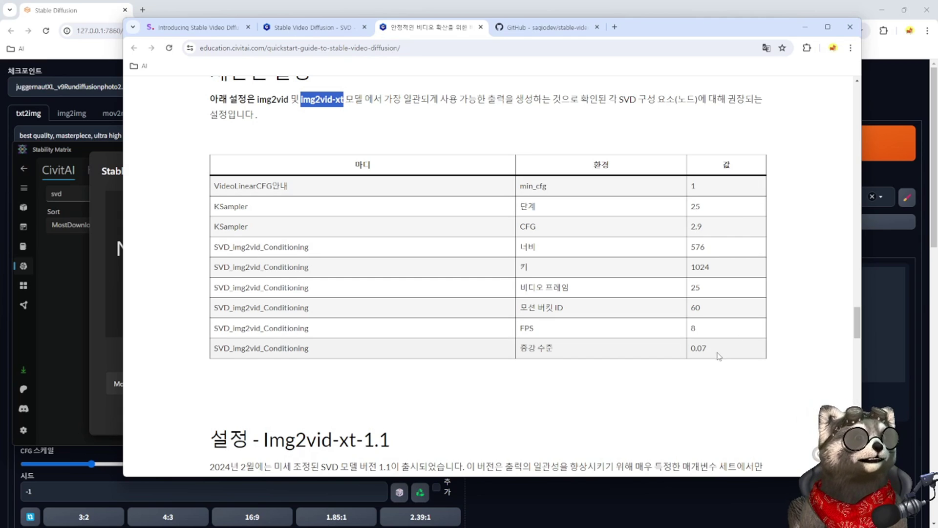
double_click(696, 206)
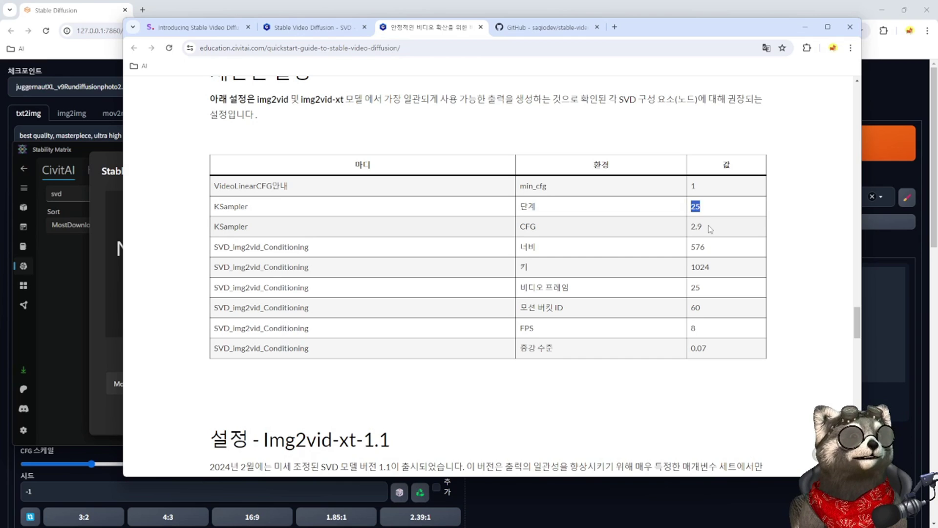
double_click(696, 227)
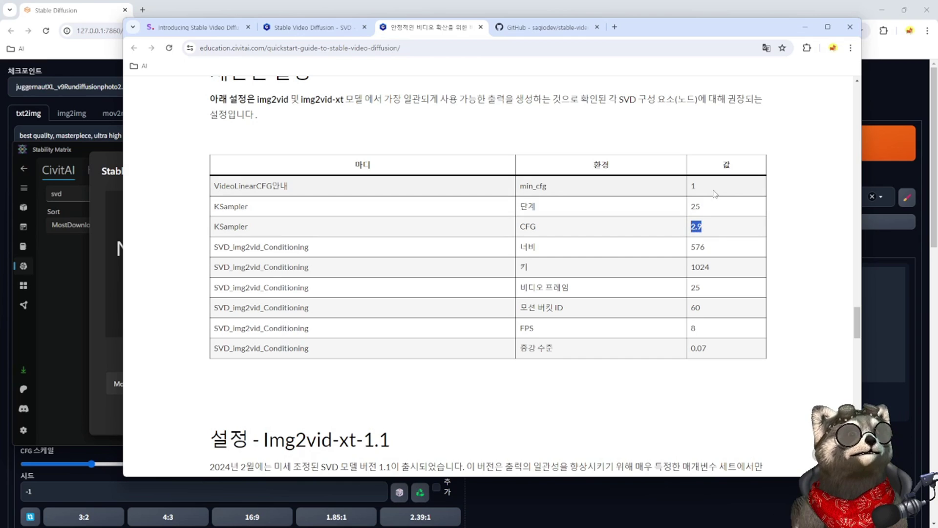
double_click(698, 247)
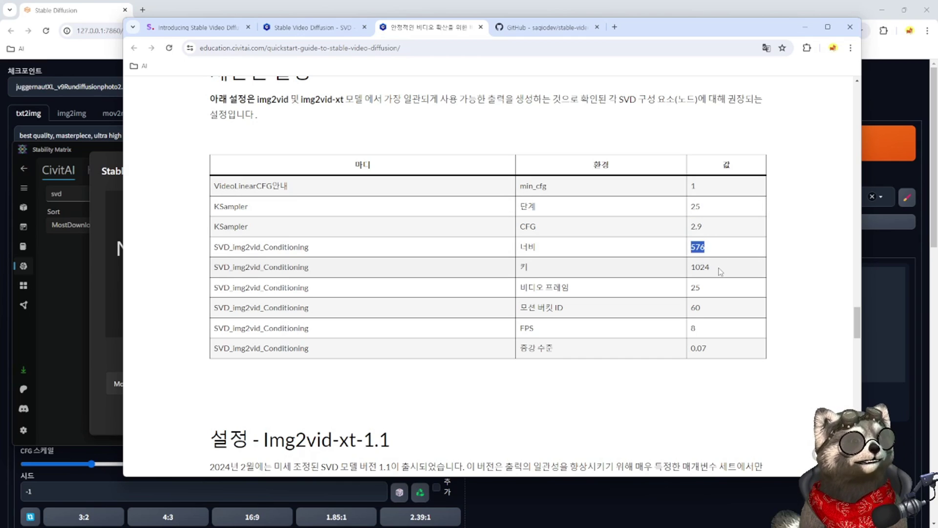
double_click(699, 267)
double_click(694, 288)
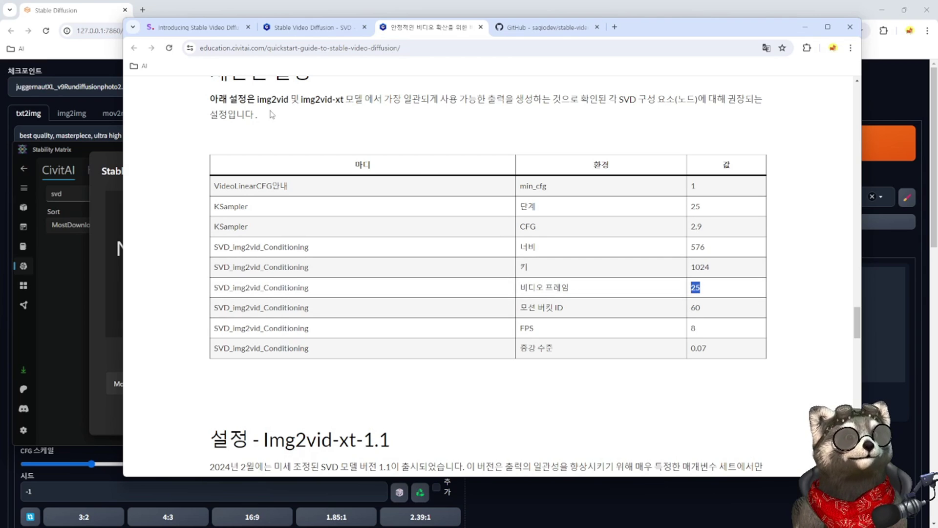
double_click(693, 327)
left_click_drag(713, 356, 694, 348)
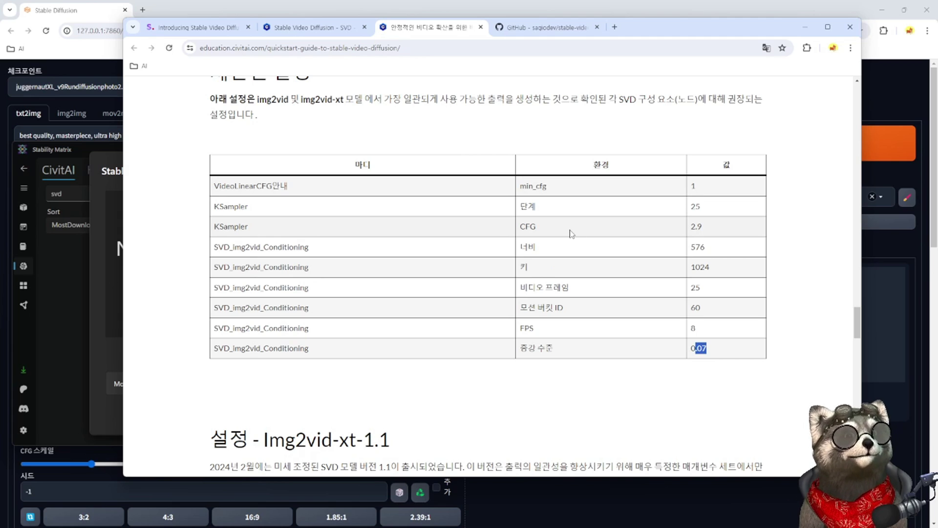
- Compare the guide's Img2vid-xt-1.1 settings table with the recommended settings for the earlier models
scroll(571, 234, "down", 4)
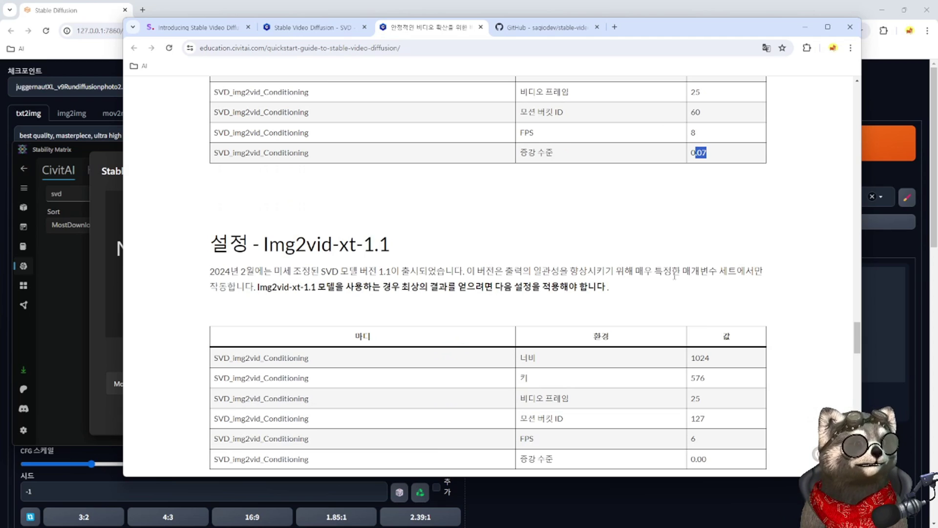
scroll(674, 276, "down", 3)
left_click_drag(709, 312, 691, 314)
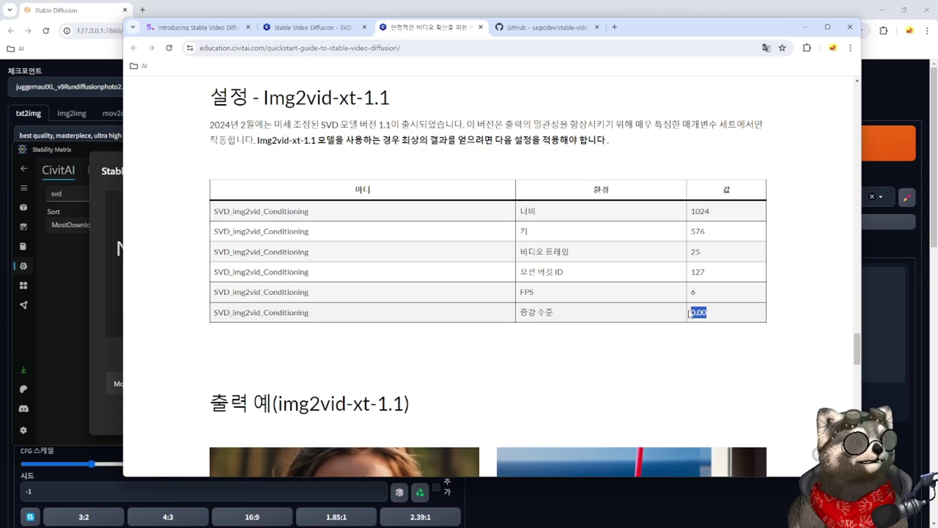
scroll(690, 313, "up", 4)
scroll(698, 338, "down", 3)
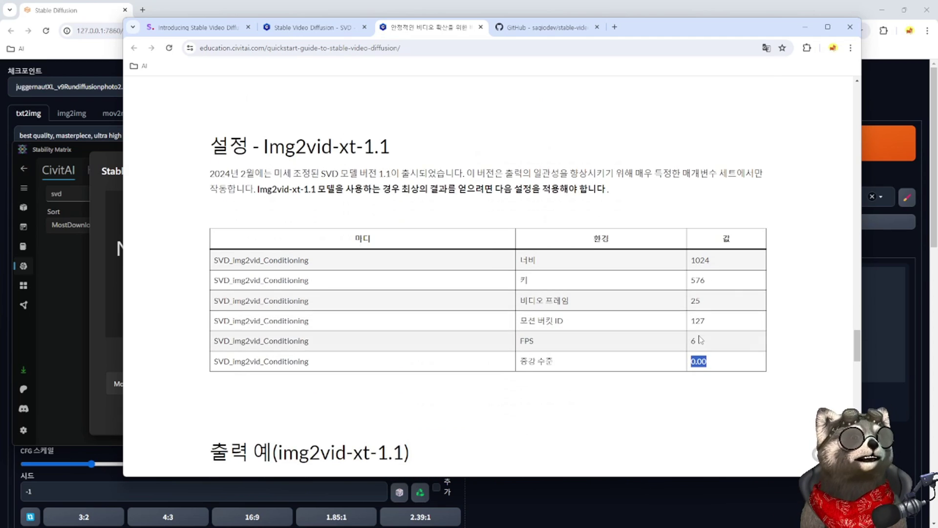
left_click_drag(713, 320, 691, 299)
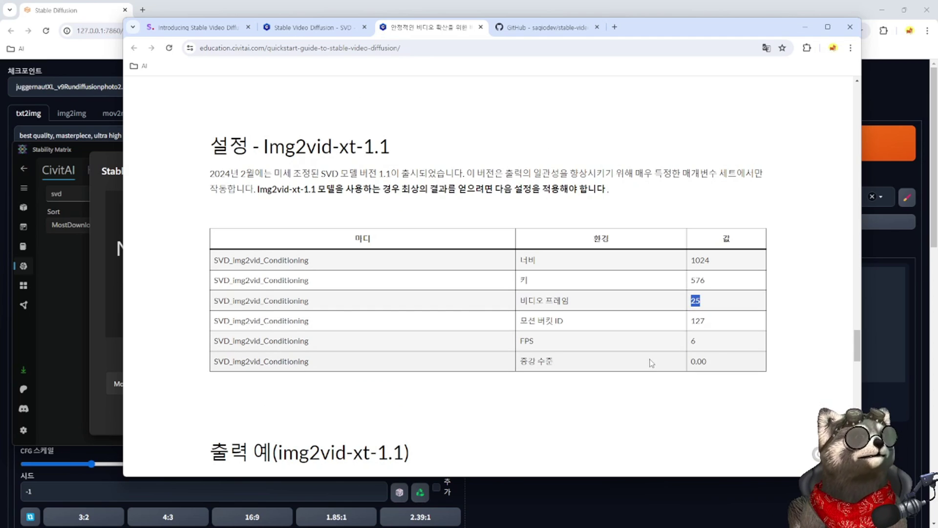
scroll(662, 362, "up", 5)
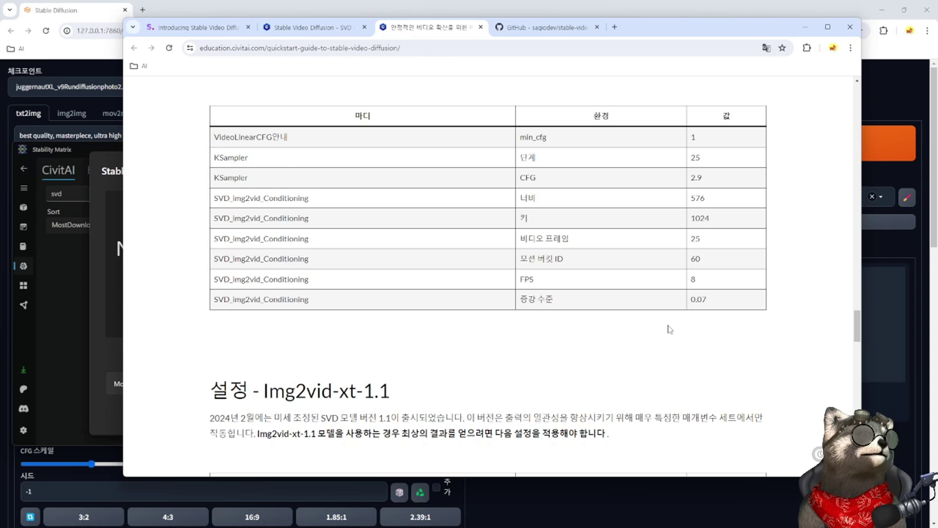
- View the guide's output examples for img2vid-xt-1.1 and img2vid-xt v1.0, and read its limitations section
scroll(670, 329, "down", 10)
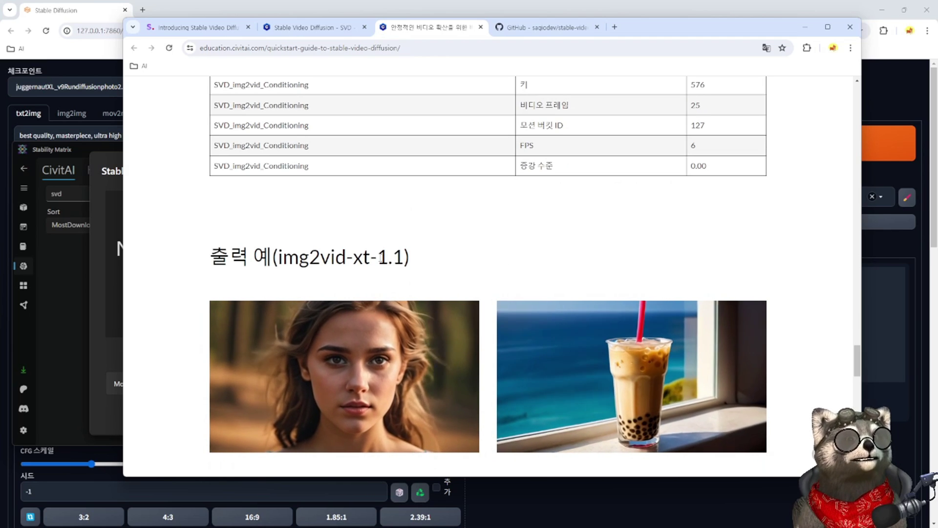
double_click(381, 257)
scroll(509, 272, "down", 2)
scroll(442, 361, "down", 3)
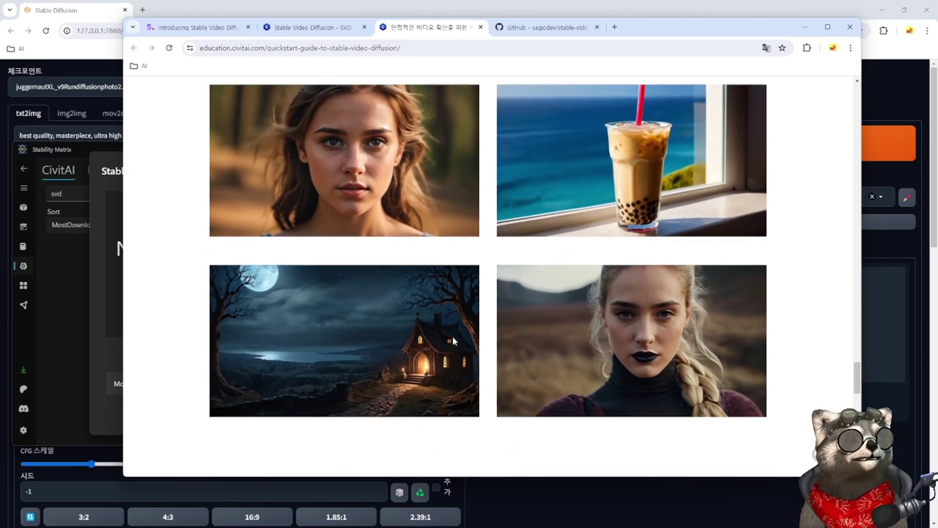
scroll(454, 341, "down", 1)
scroll(484, 354, "down", 5)
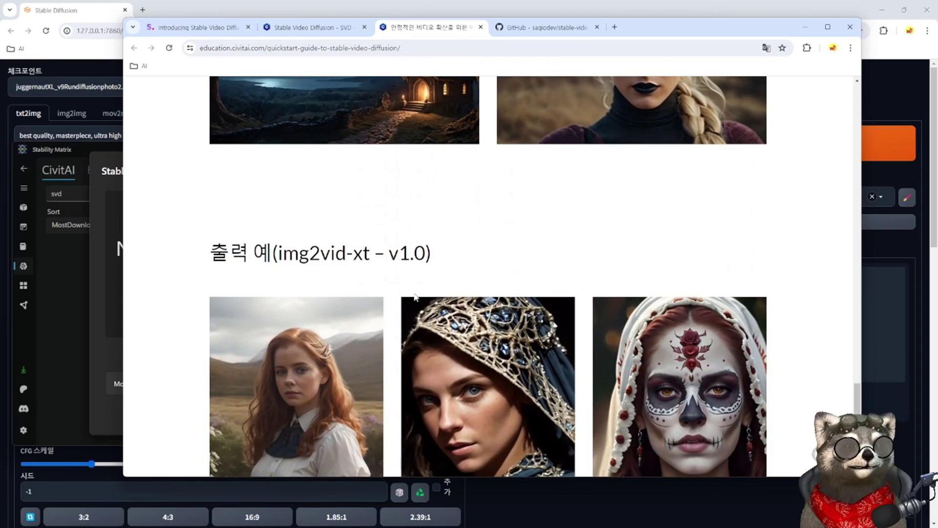
scroll(405, 301, "down", 2)
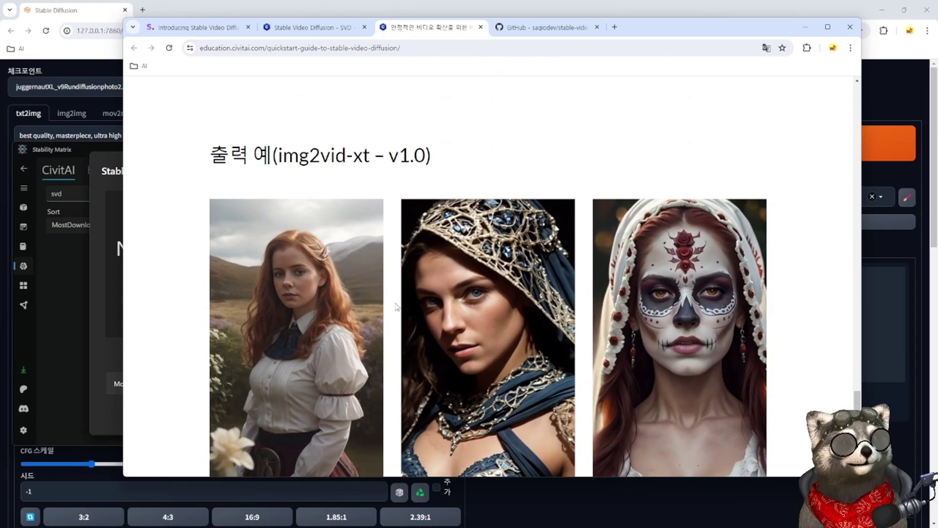
scroll(396, 306, "down", 2)
scroll(396, 303, "down", 6)
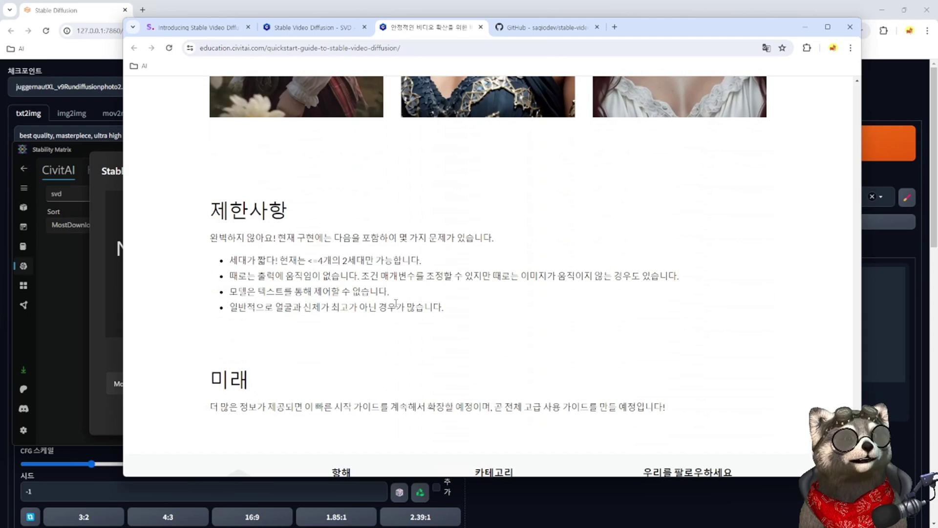
scroll(402, 215, "down", 4)
- Go back to the guide's settings tables and clear the guide and Stability Matrix windows off the Stable Diffusion web UI
scroll(465, 182, "up", 20)
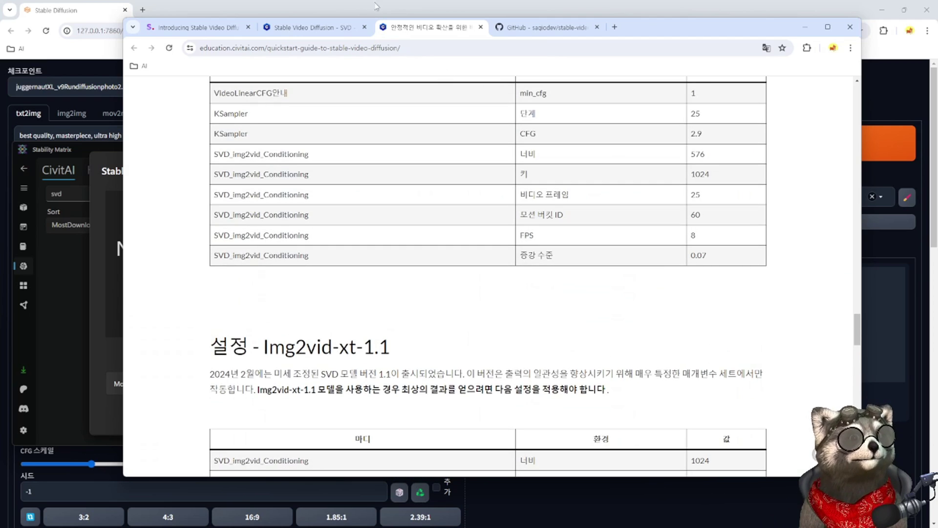
left_click(805, 27)
left_click(103, 167)
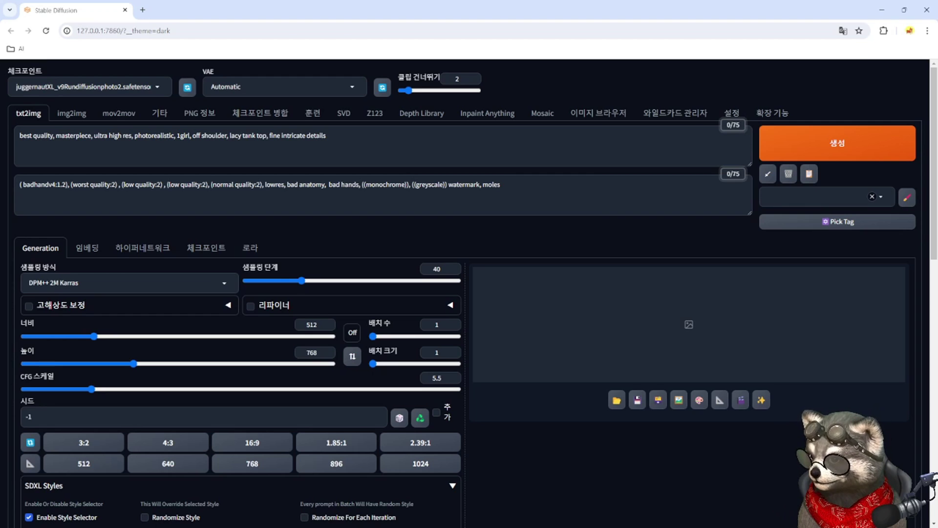
- Check the recommended width and height for img2vid and img2vid-xt in the guide's settings table
key("alt+Tab")
double_click(699, 154)
double_click(700, 174)
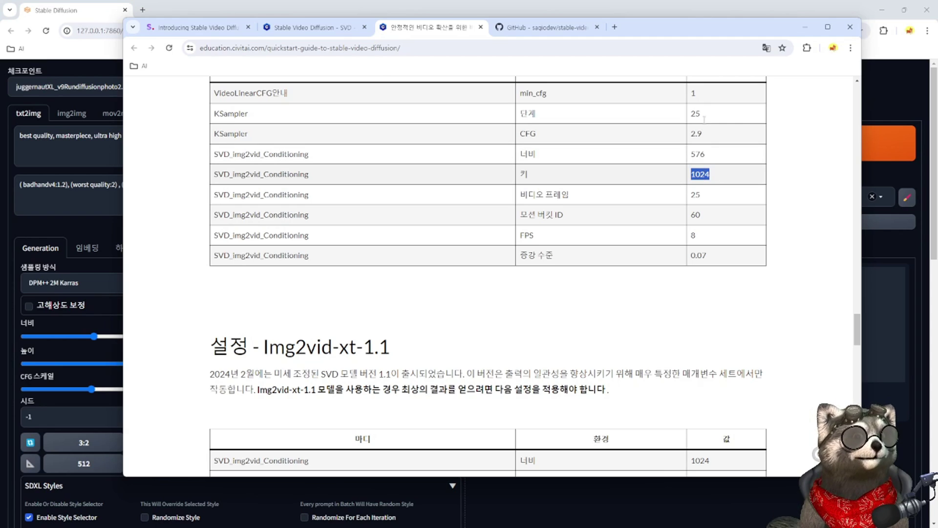
left_click_drag(704, 28, 689, 45)
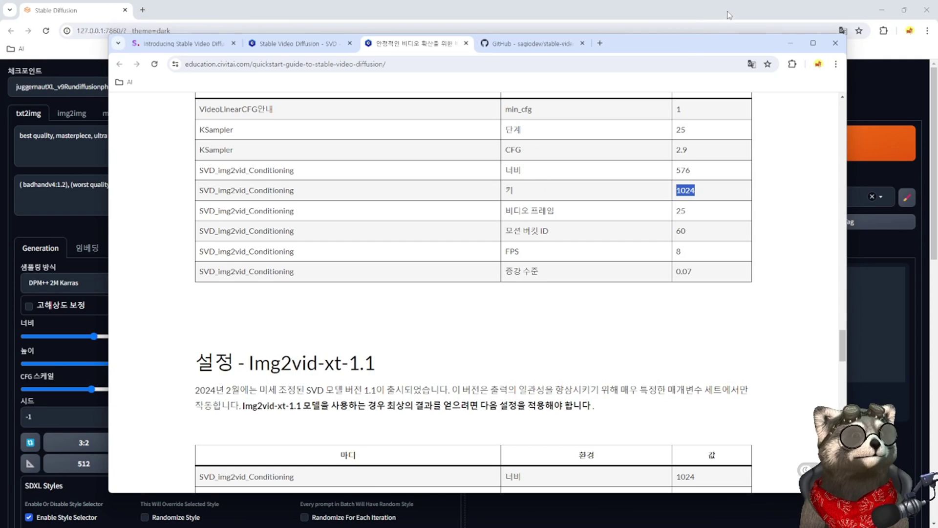
- In the Stable Diffusion web UI, set the txt2img height to 1024 and the width to 576, and swap the two dimensions
key("alt+Tab")
double_click(310, 351)
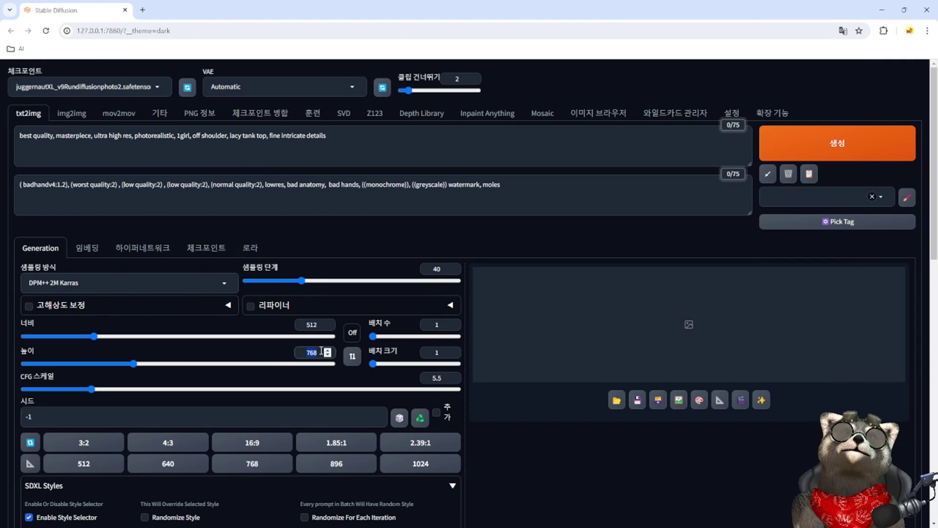
type("1024")
double_click(332, 326)
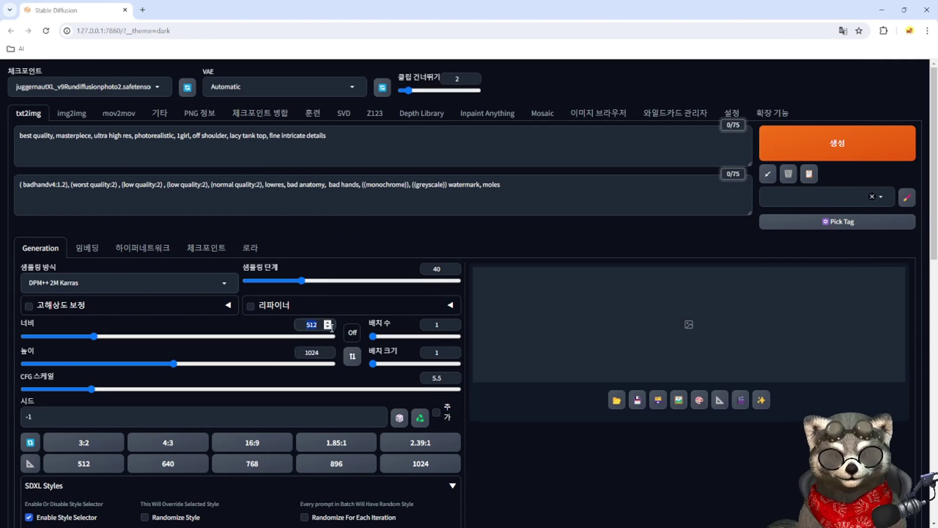
type("576")
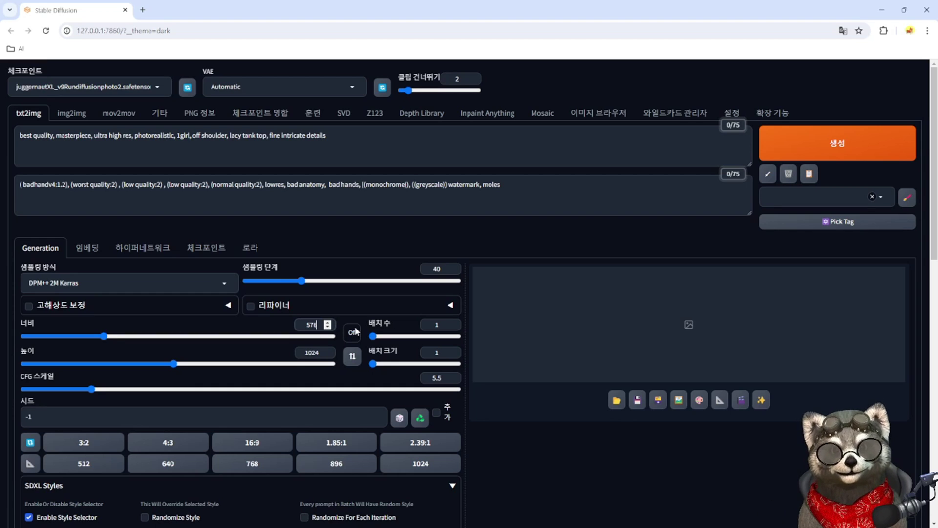
left_click(352, 356)
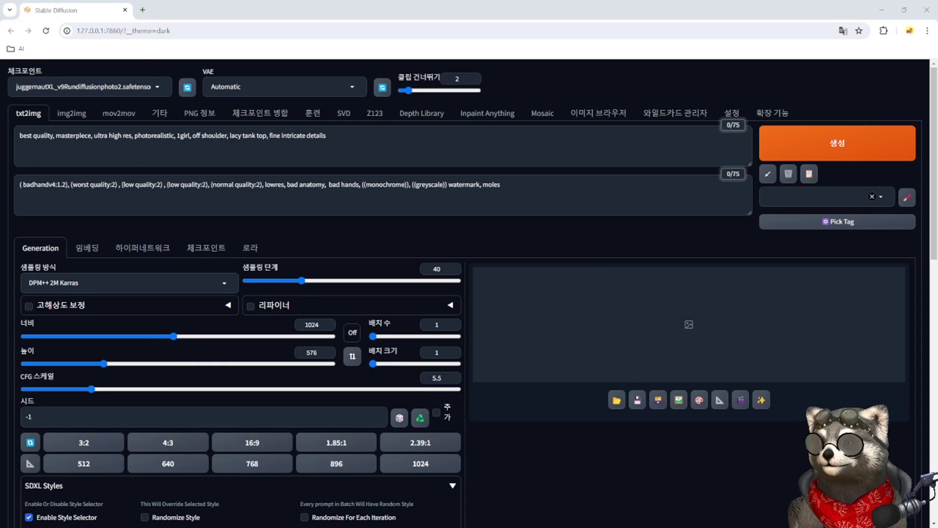
- Replace the prompt with "cinematic film still portrait of a dark alien warrior mech robot, midnight, battlefield and explosions behind, highly detailed"
left_click(225, 165)
key("ctrl+a")
key("ctrl+v")
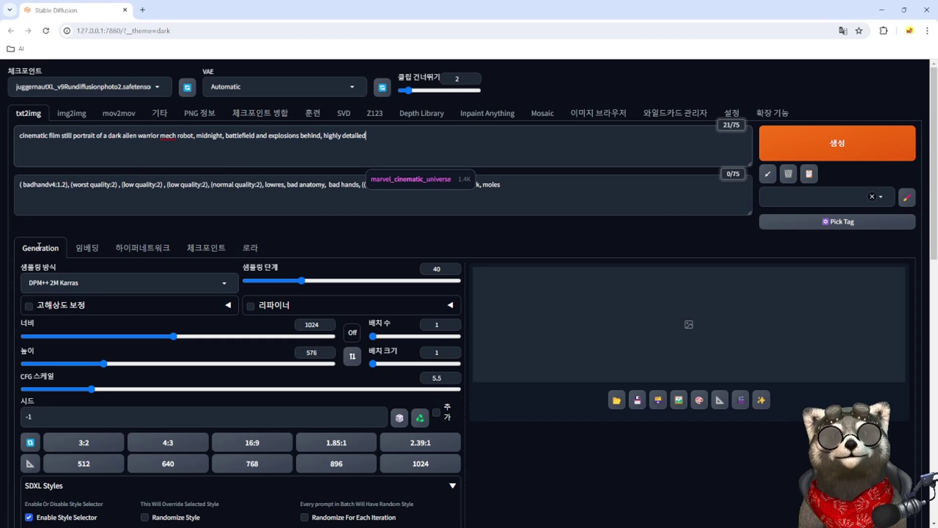
- Clear the Stability Matrix window off the web UI and view the available checkpoint models in txt2img
key("alt+Tab")
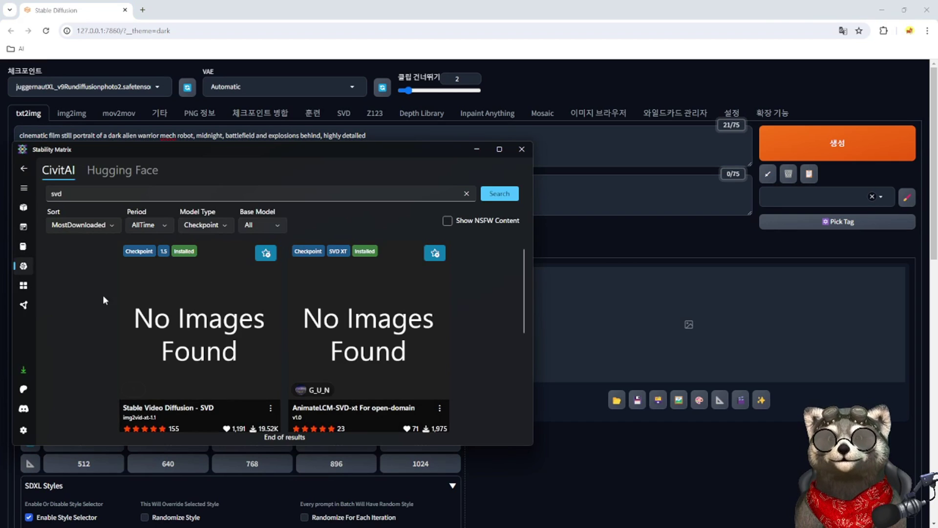
left_click(477, 149)
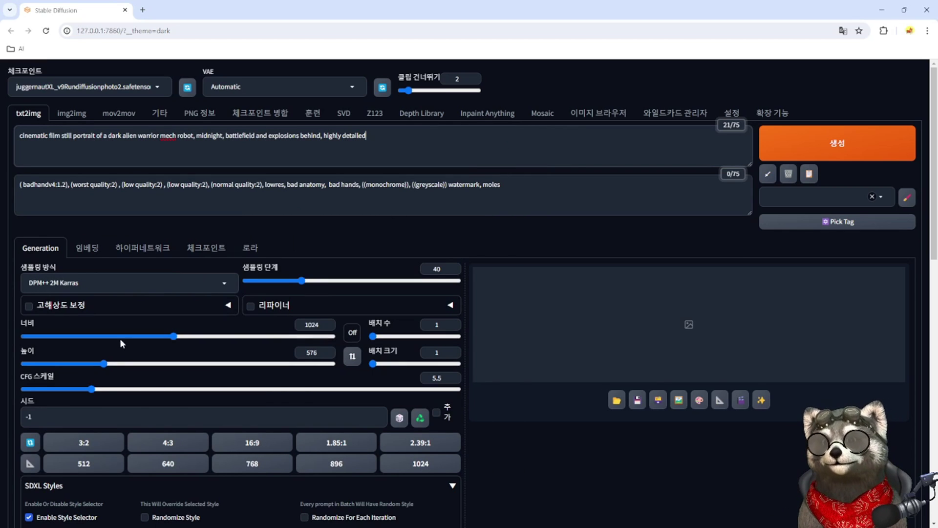
left_click(206, 247)
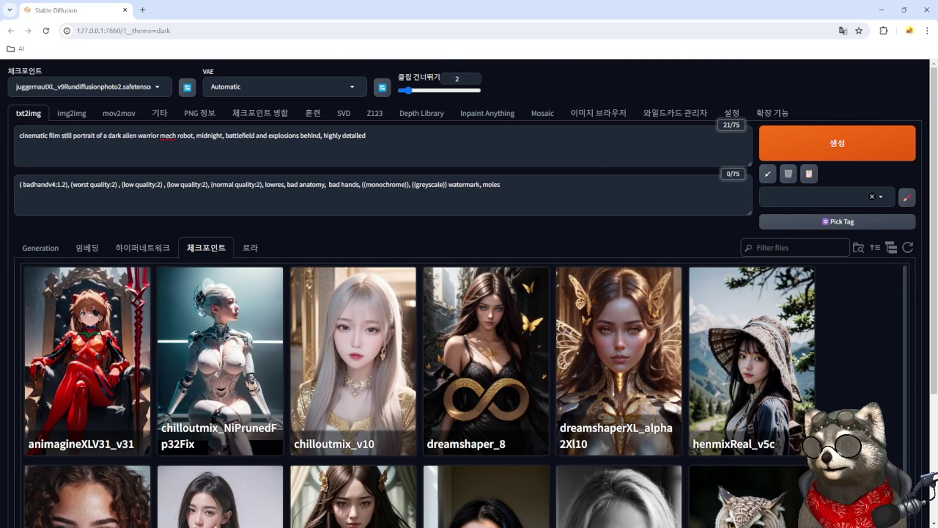
- Switch to File Explorer and browse from the SD folder to Data > Models > StableDiffusion to view the checkpoint files
key("alt+Tab")
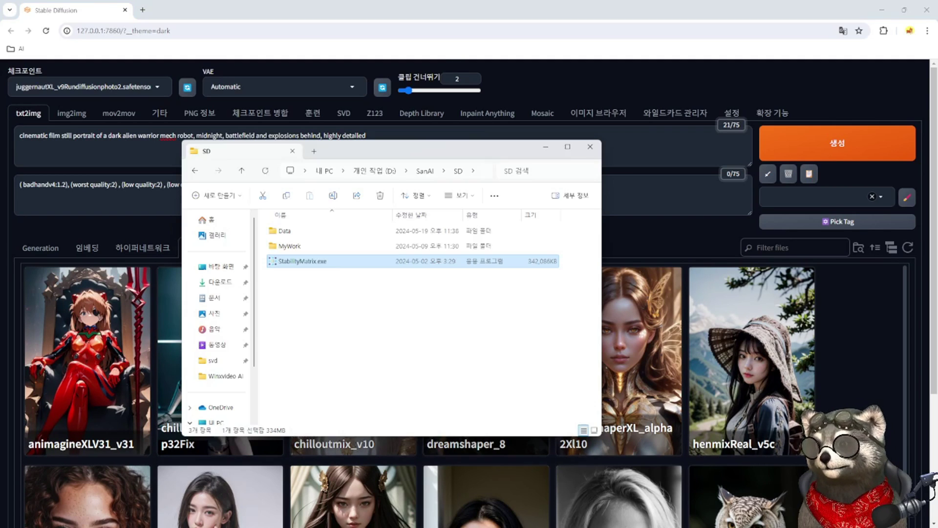
double_click(294, 233)
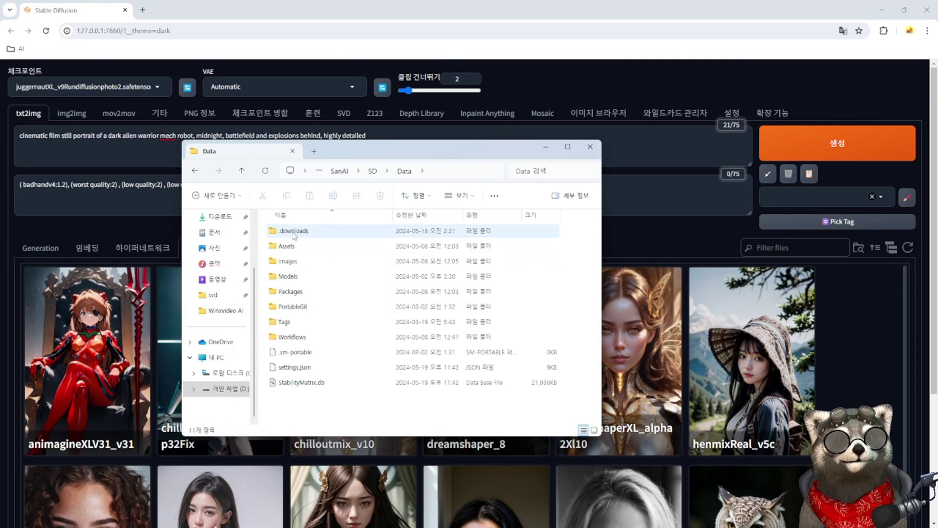
double_click(288, 277)
scroll(315, 354, "down", 2)
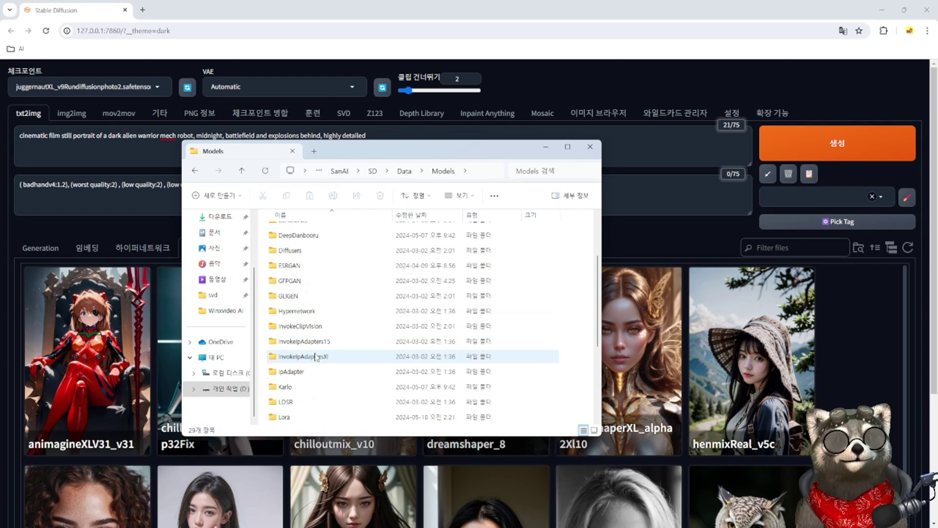
scroll(310, 360, "down", 3)
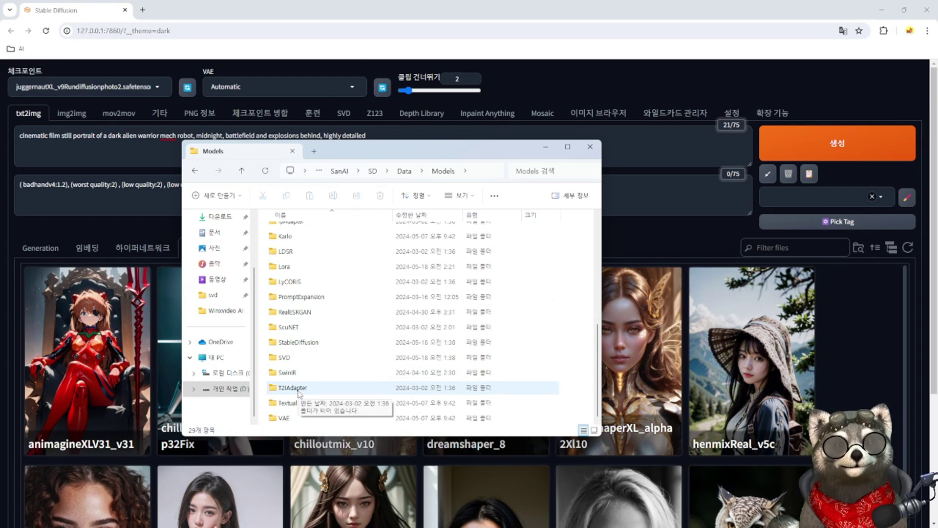
double_click(299, 343)
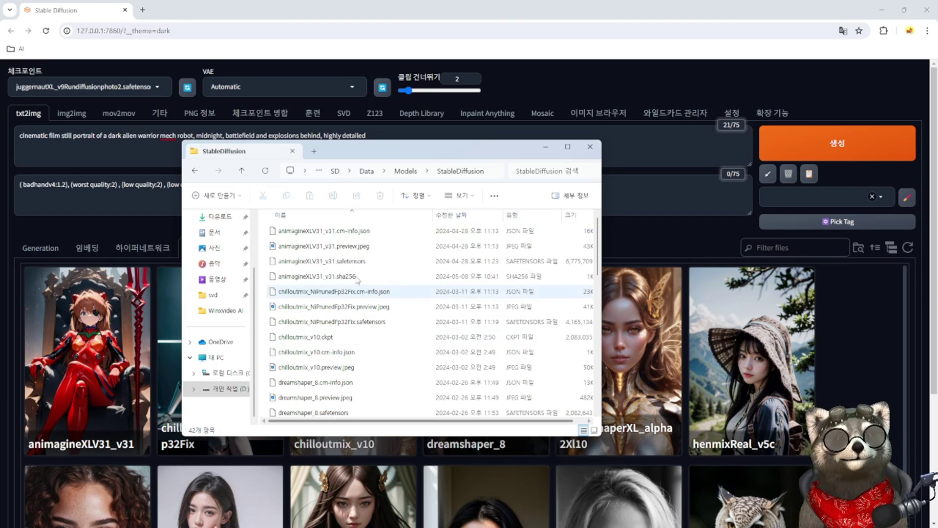
- Go to the SVD folder inside Models and point out the stableVideoDiffusion_img2vidXt files by selecting them
left_click(406, 171)
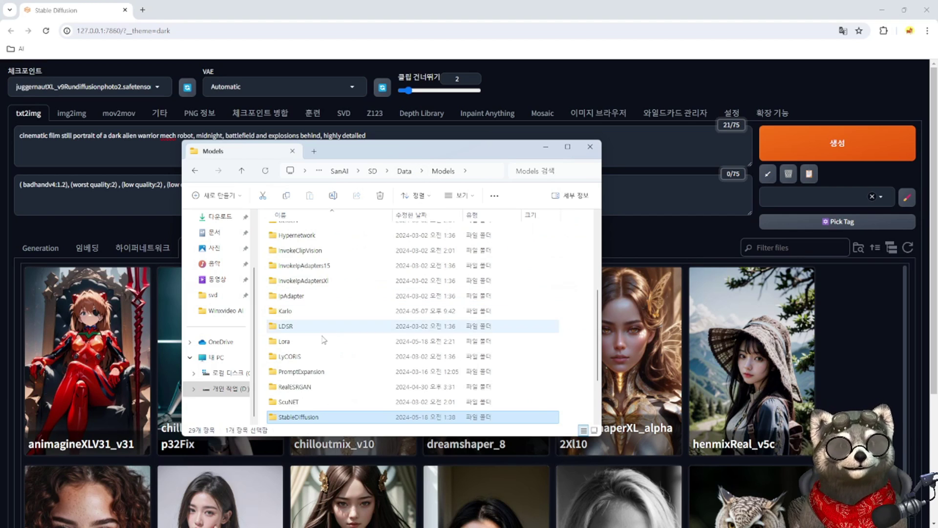
scroll(293, 391, "down", 1)
double_click(284, 388)
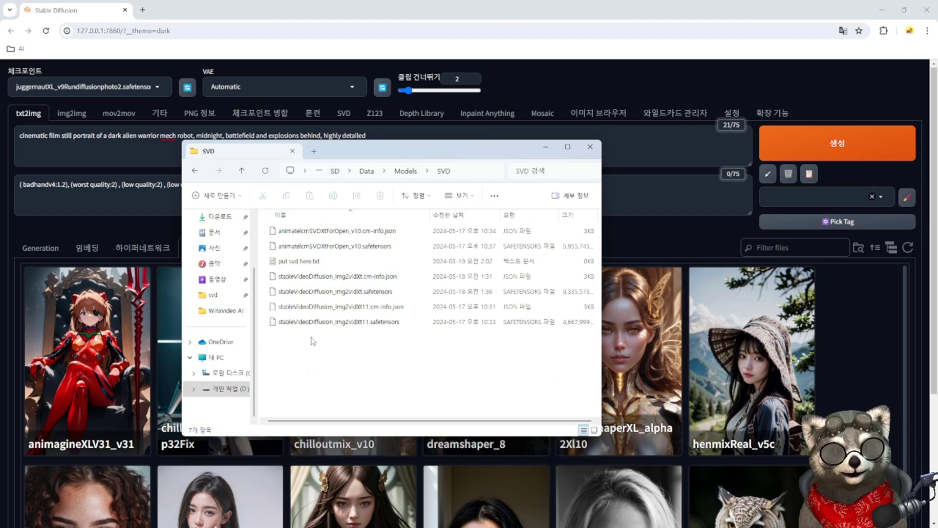
left_click(331, 276)
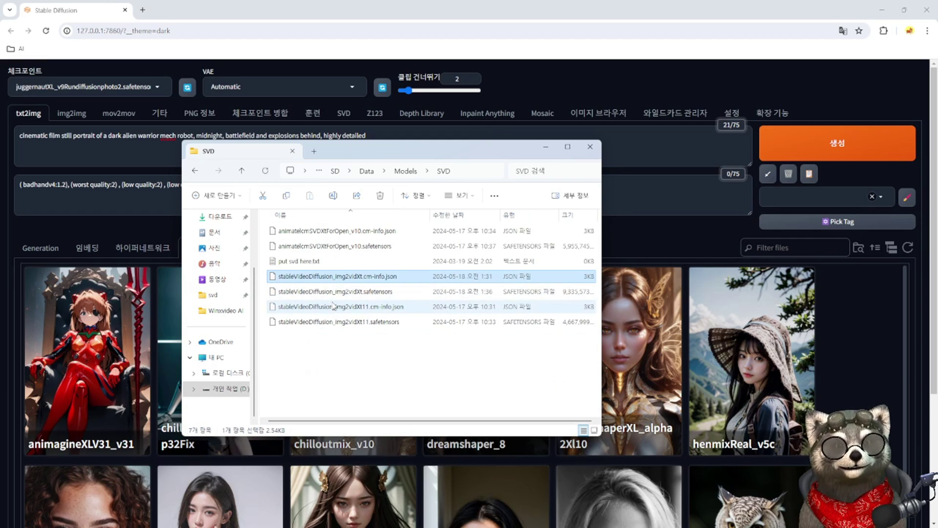
left_click(337, 292, "shift")
- Switch back to the Stable Diffusion web UI and check which models the SVD page offers as SVD Checkpoint Filename
key("alt+Tab")
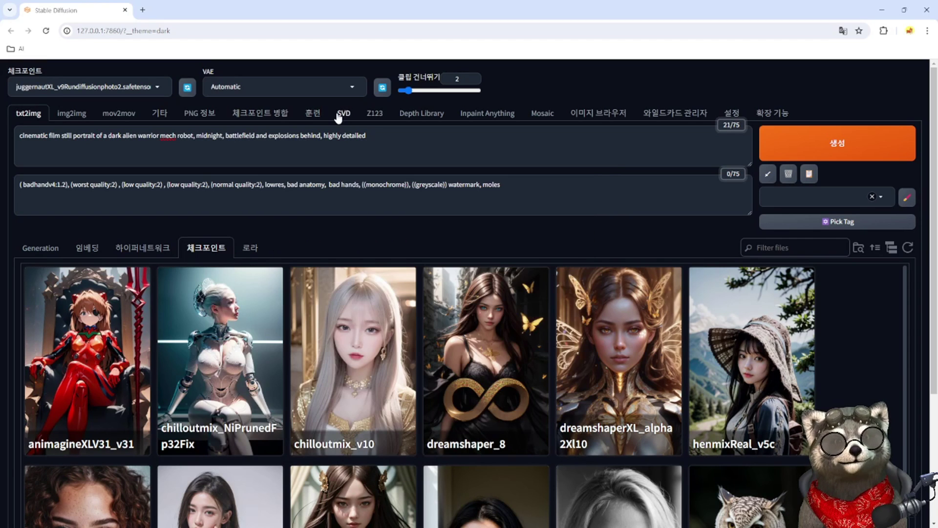
left_click(343, 116)
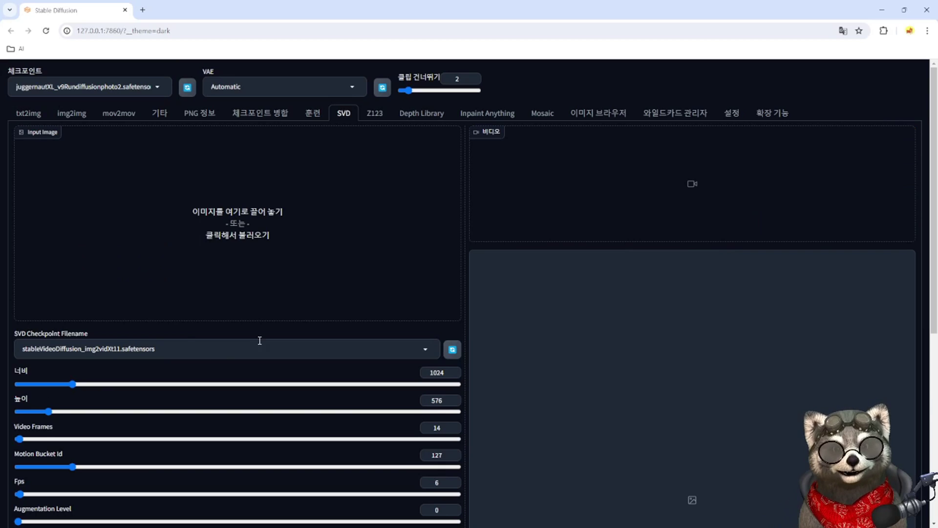
left_click_drag(12, 336, 98, 337)
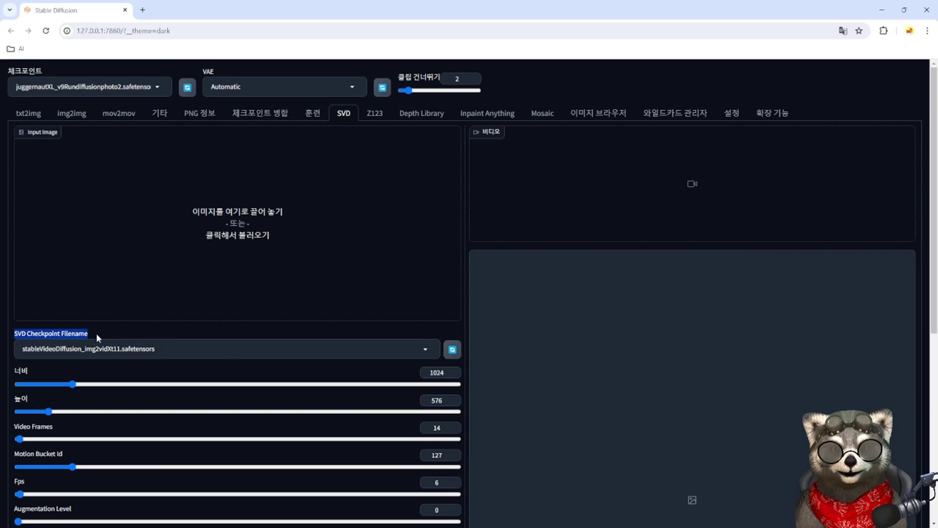
left_click(428, 353)
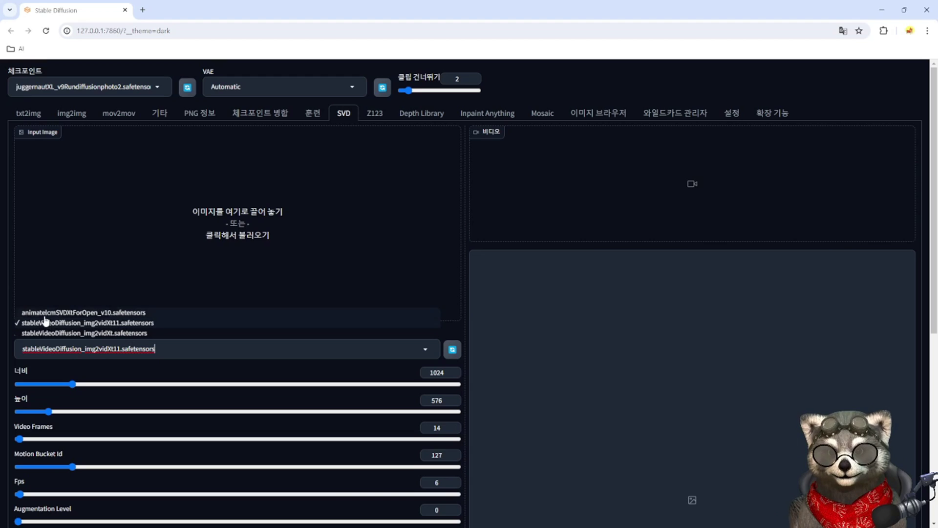
left_click(9, 298)
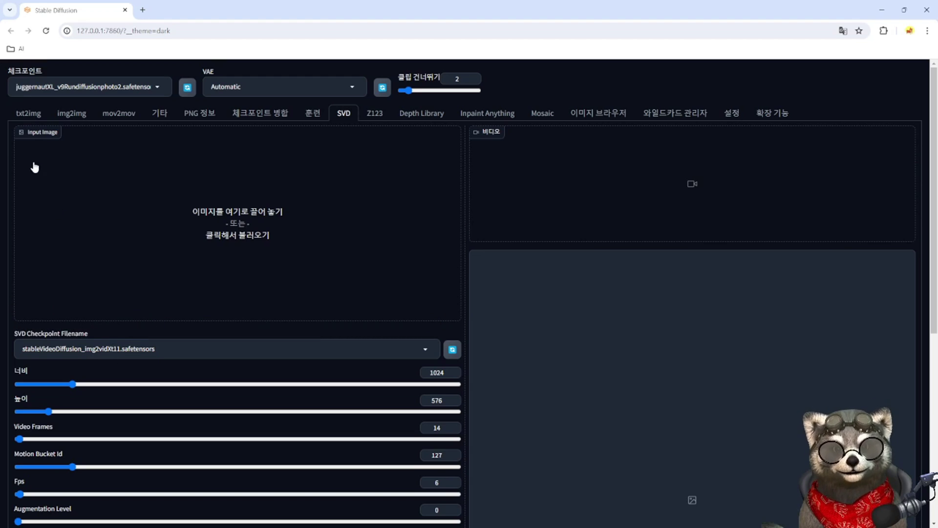
- Return to txt2img, choose the Cinematic SDXL style and generate the dark alien warrior mech robot image
left_click(33, 115)
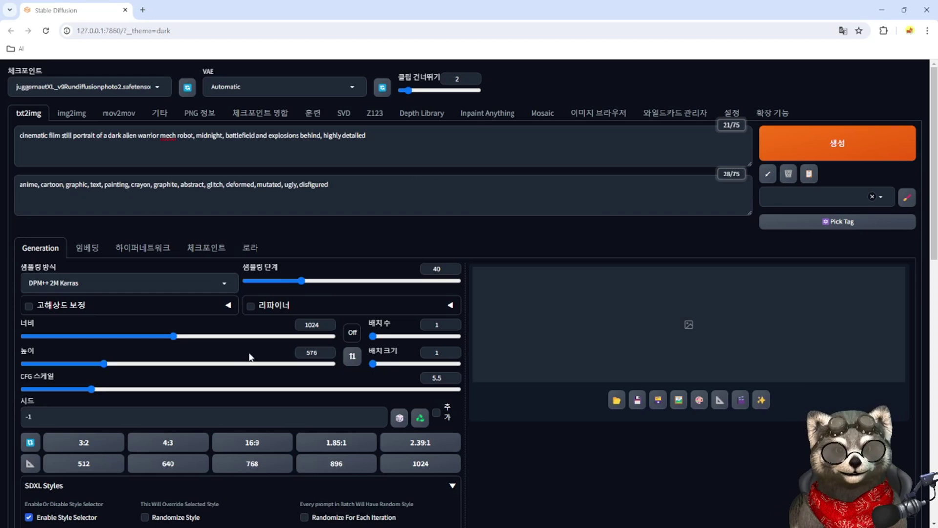
scroll(233, 369, "down", 4)
left_click(56, 290)
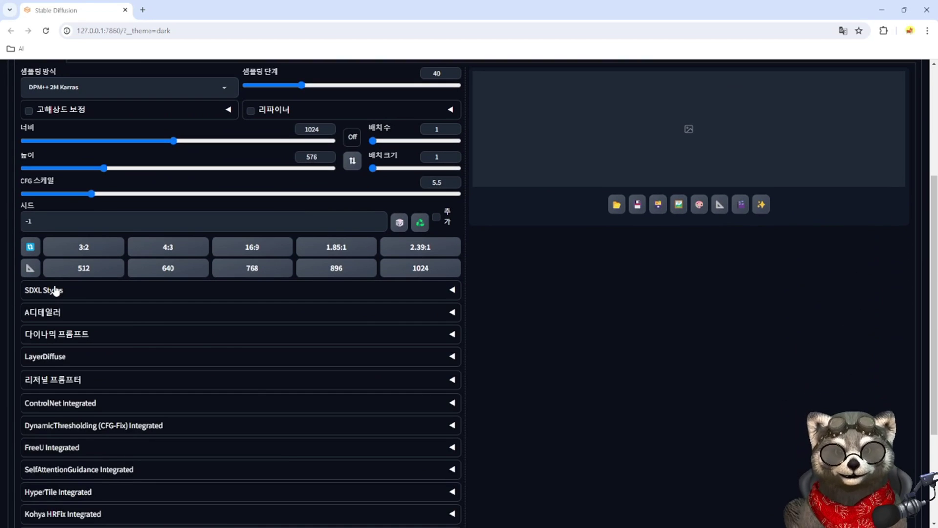
left_click(56, 289)
left_click(394, 382)
left_click(91, 291)
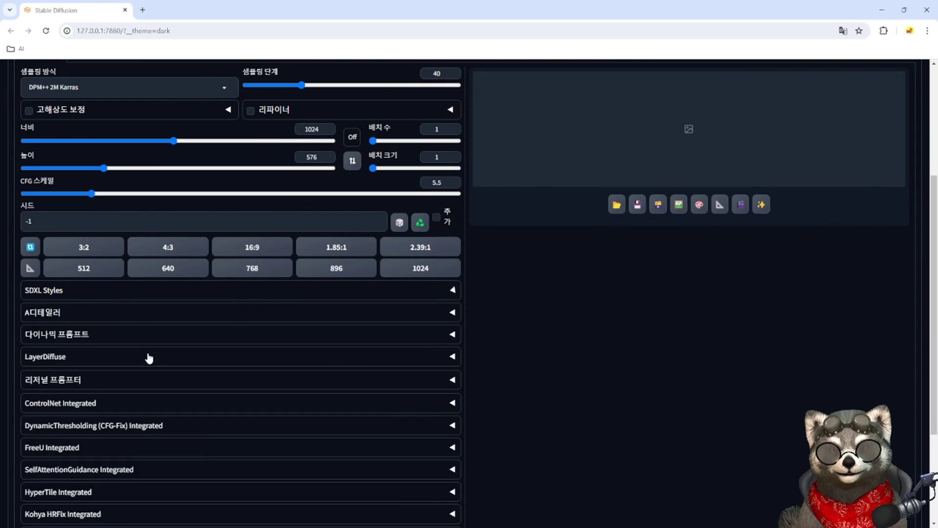
scroll(681, 224, "up", 4)
key("ctrl+Return")
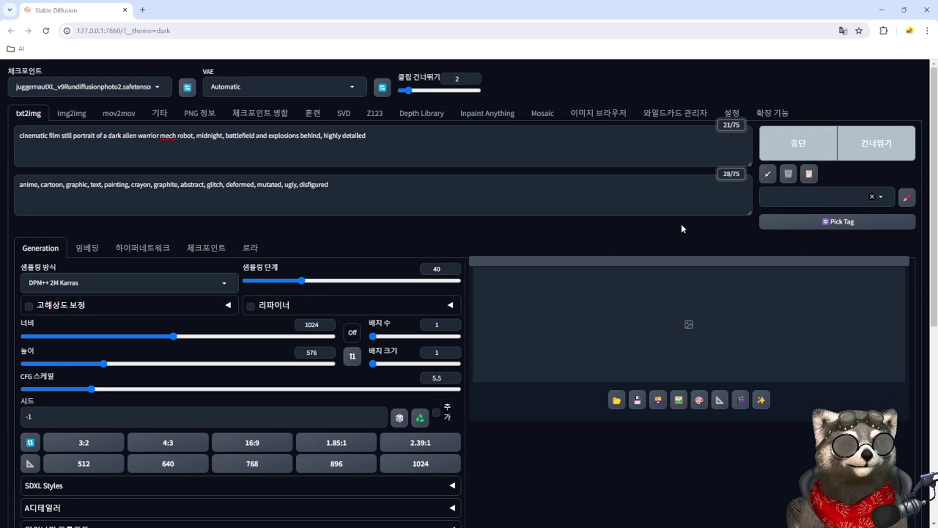
- Inspect the generated robot image at enlarged size, close the preview and start generating another image
left_click(534, 344)
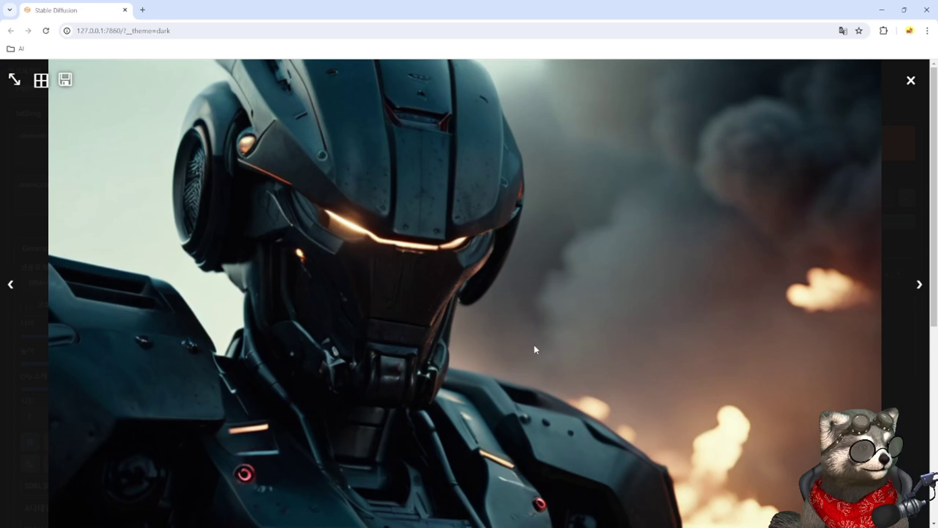
left_click(908, 94)
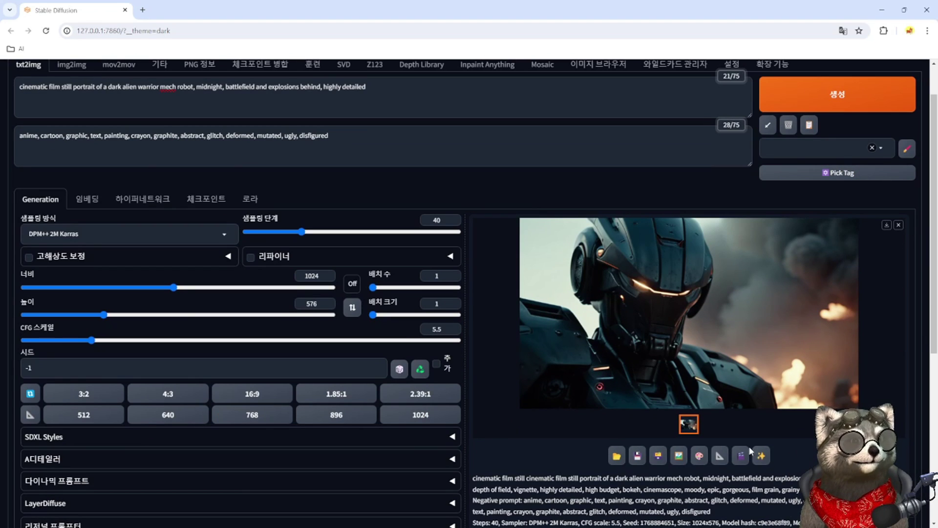
left_click(625, 320)
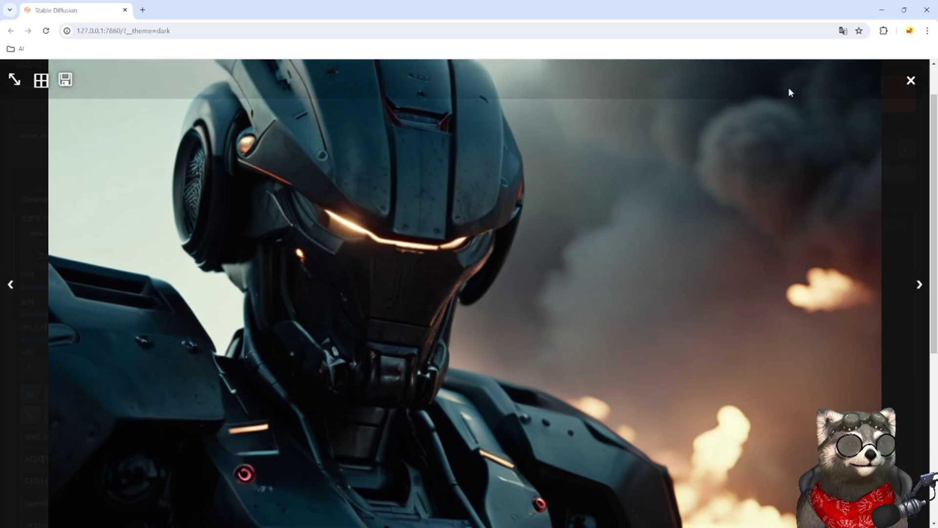
left_click(910, 81)
left_click(912, 86)
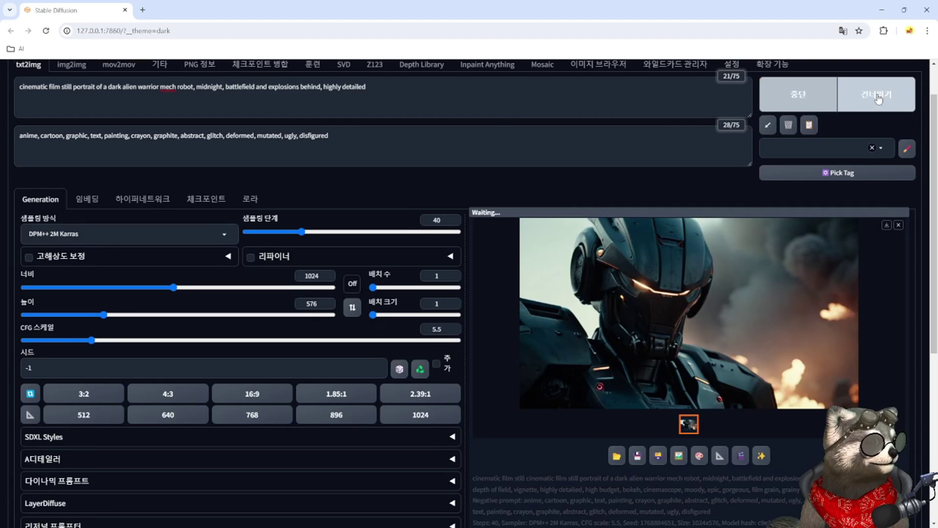
- Enable high-resolution correction (고해상도 보정), expand its settings, regenerate the image and view the result enlarged
scroll(32, 181, "down", 1)
left_click(29, 208)
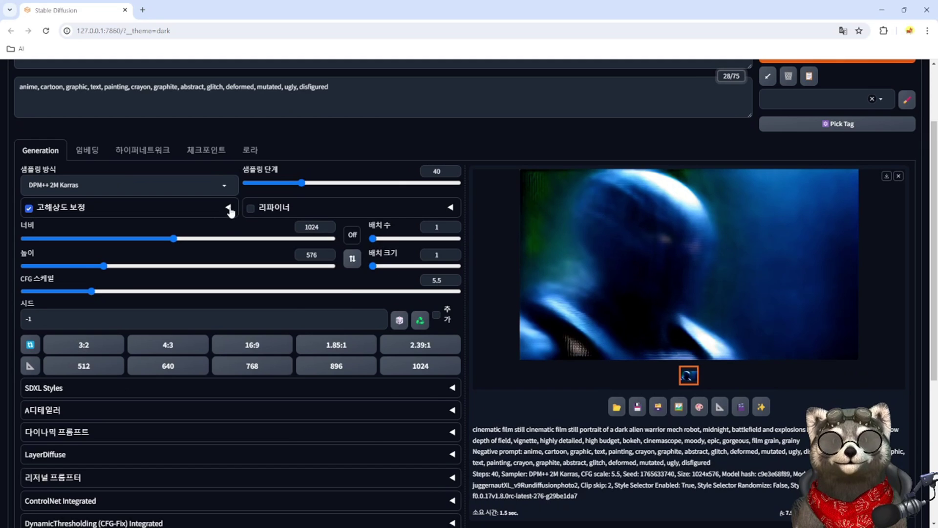
left_click(229, 208)
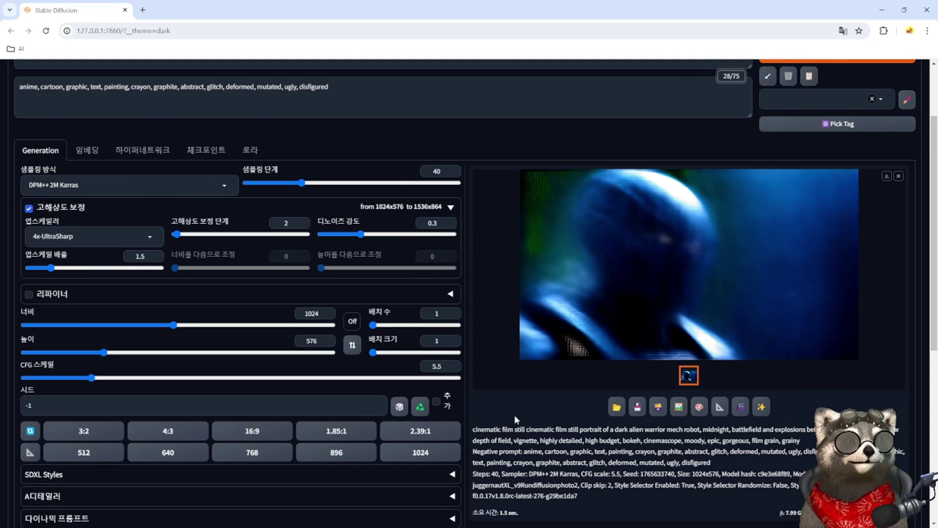
key("ctrl+Return")
left_click(666, 306)
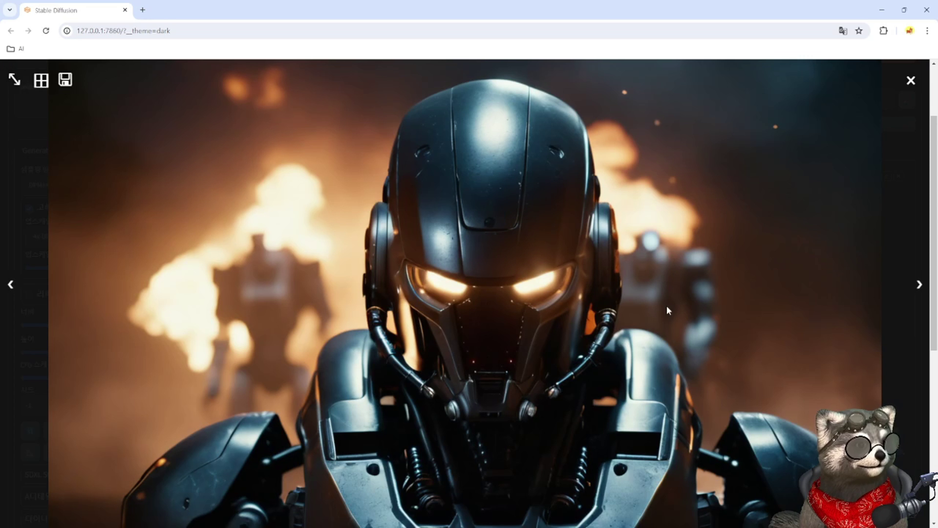
left_click(600, 299)
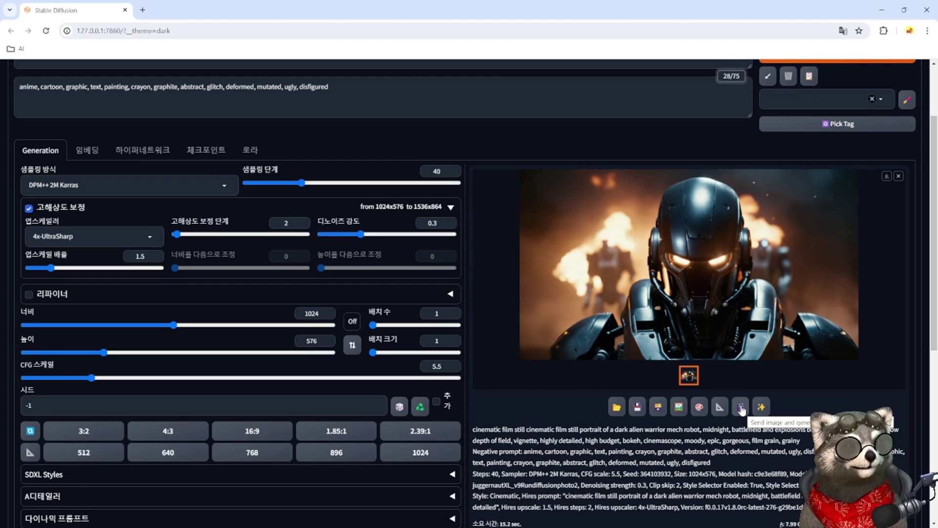
- Send the generated robot image to SVD as the input image and review the SVD checkpoint choices there
left_click(742, 410)
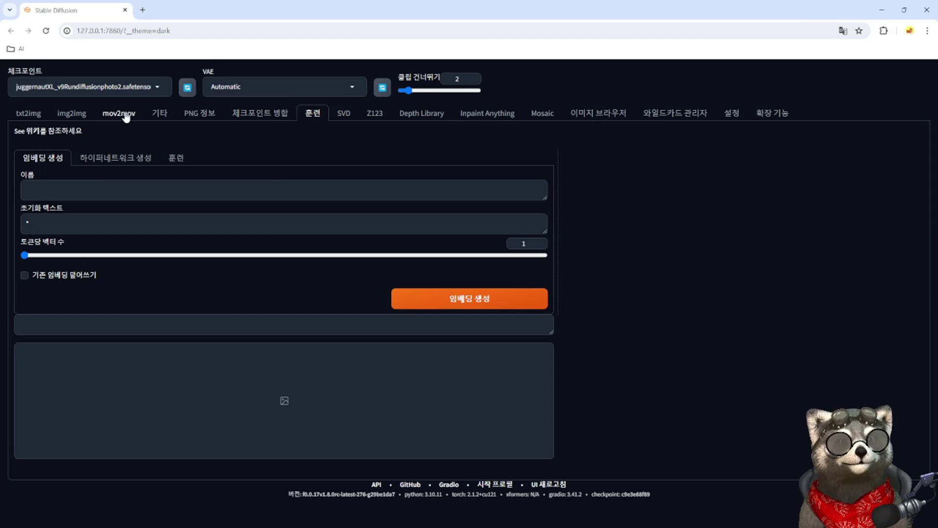
left_click(344, 115)
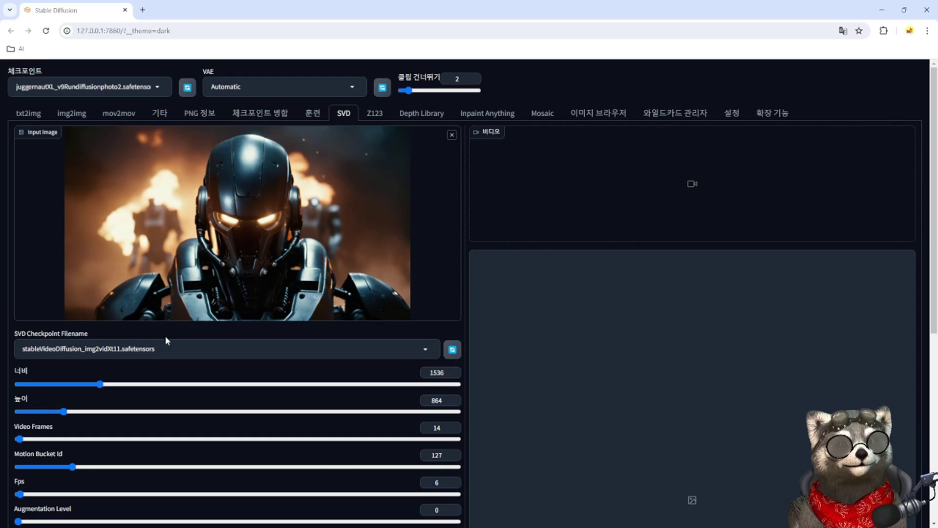
left_click(426, 349)
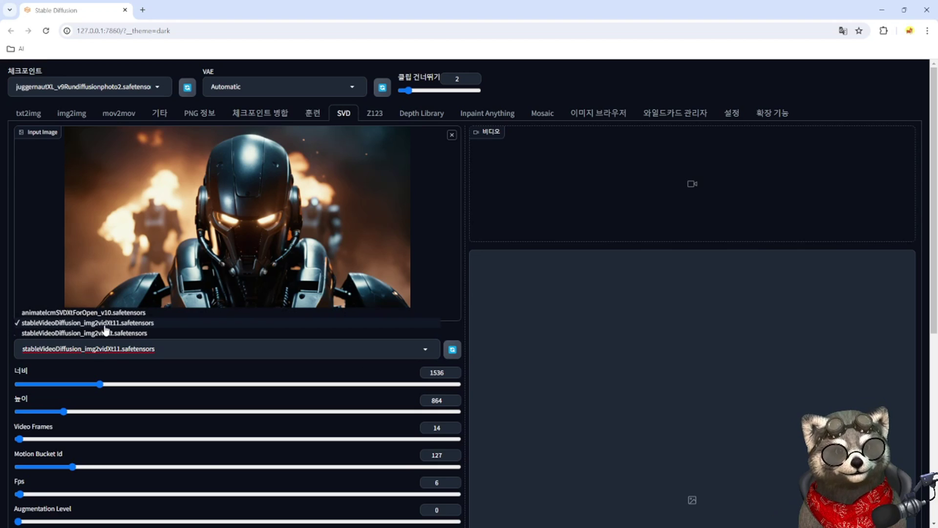
left_click(14, 288)
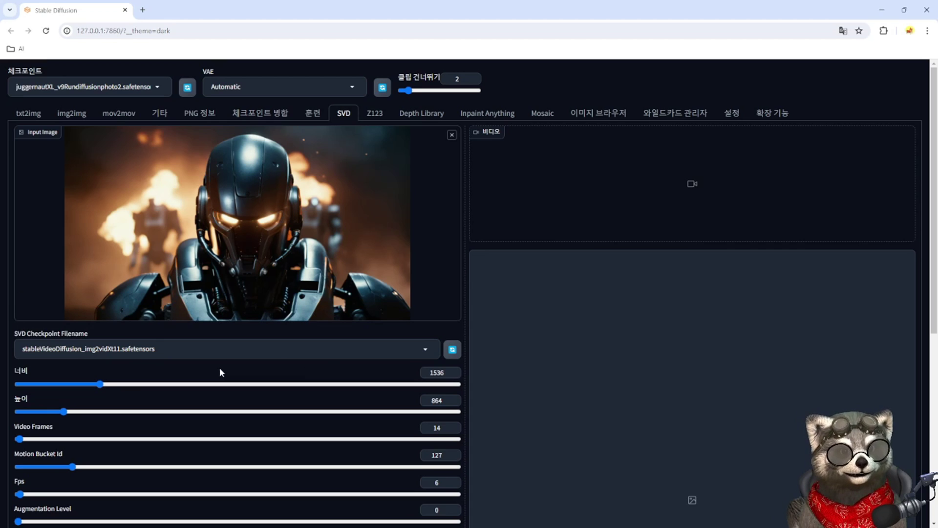
- Set the SVD output size to a width (너비) of 1024 and a height (높이) of 576
left_click_drag(428, 372, 448, 374)
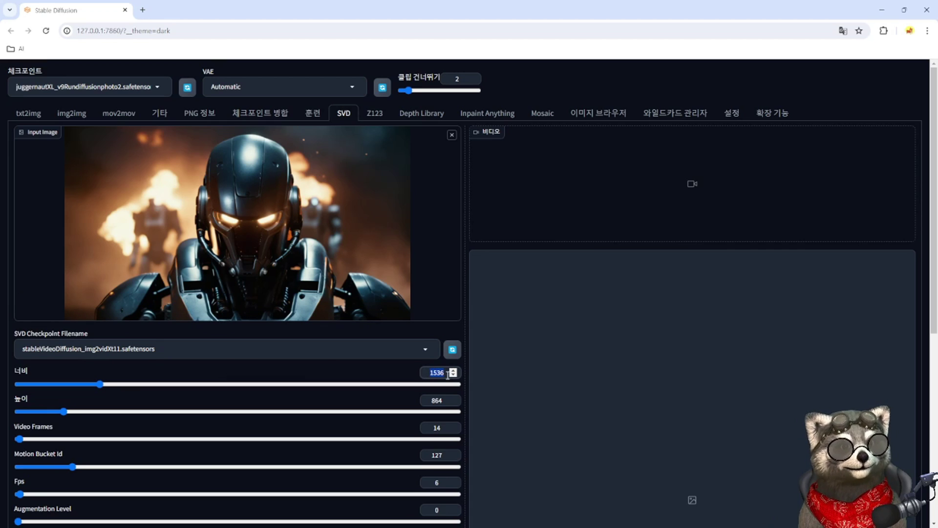
type("1024")
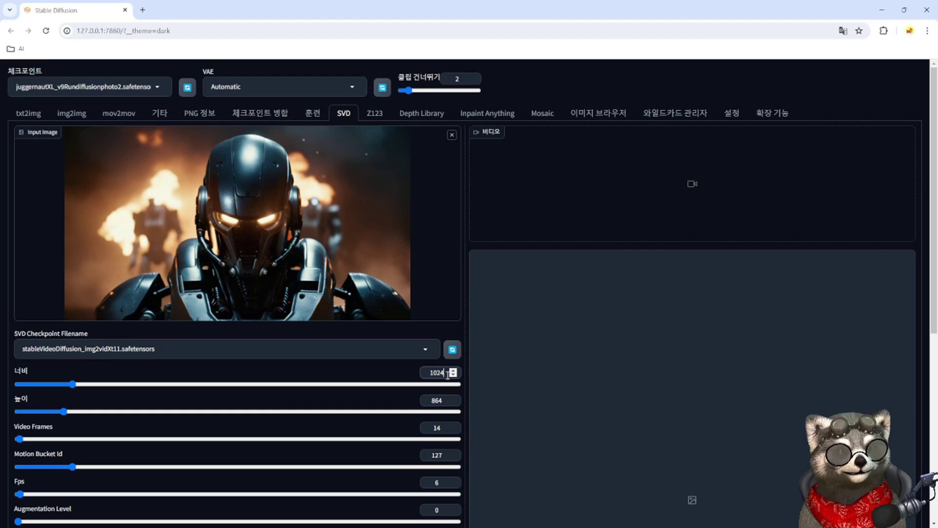
double_click(444, 399)
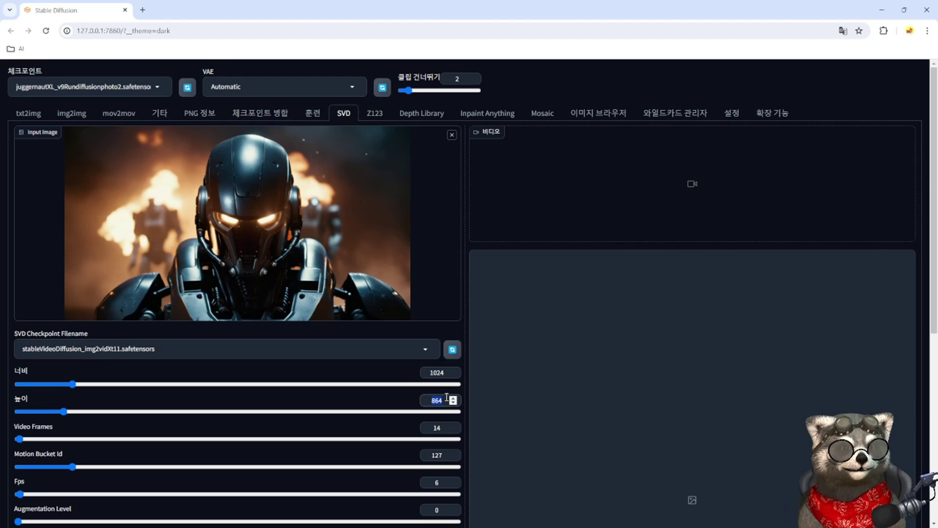
type("576")
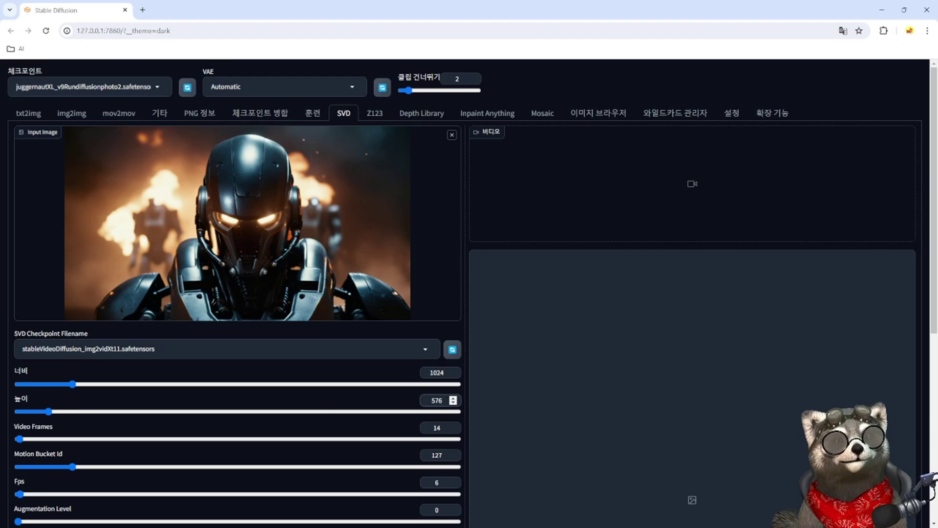
- Consult the Img2vid-xt-1.1 settings table in the Civitai guide, set Video Frames to 25 and compare the remaining SVD values with the table
key("alt+Tab")
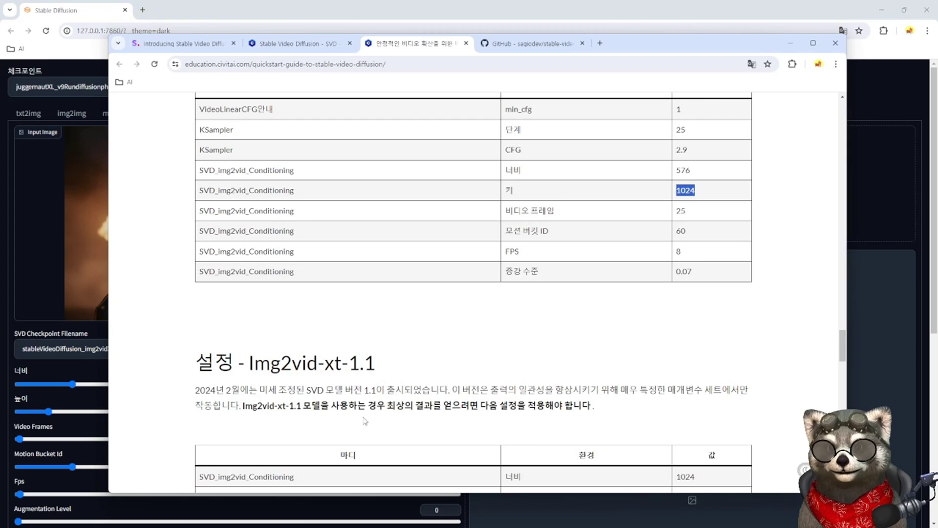
scroll(679, 329, "down", 3)
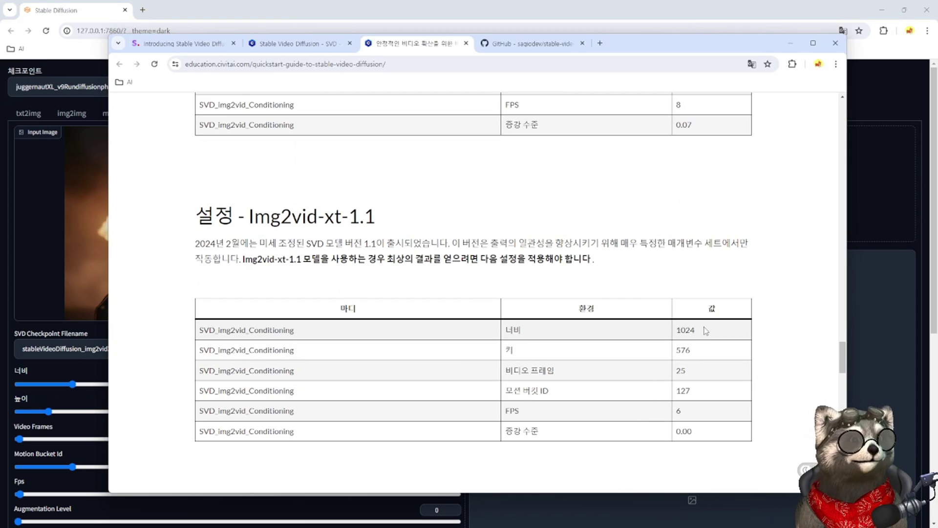
left_click_drag(706, 330, 658, 369)
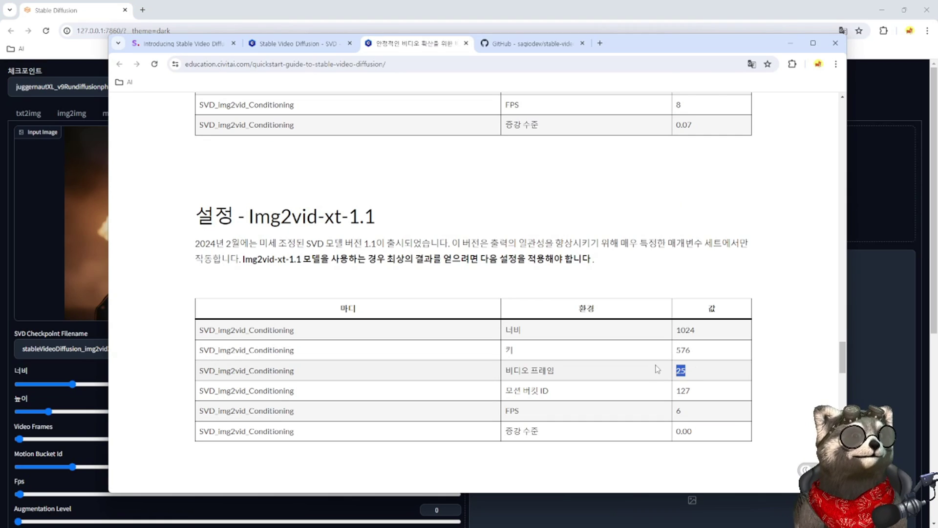
left_click(83, 361)
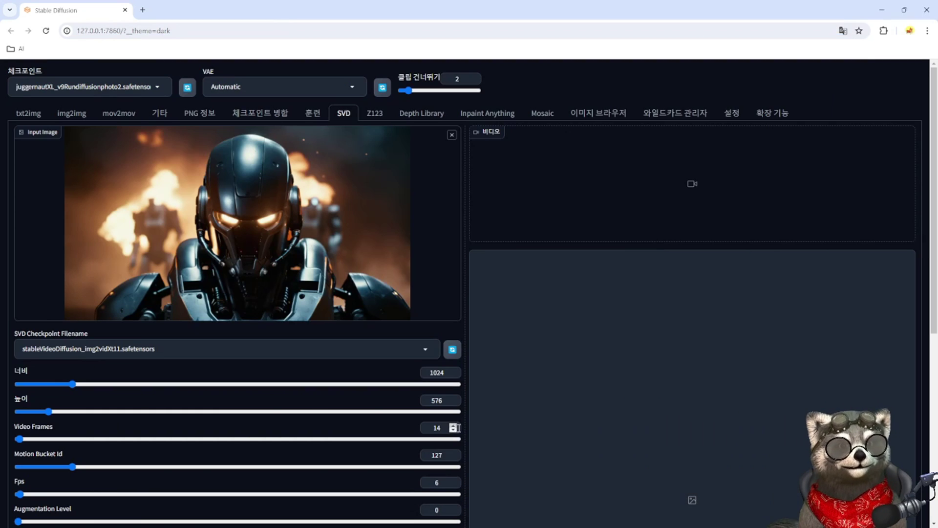
left_click_drag(434, 432, 448, 430)
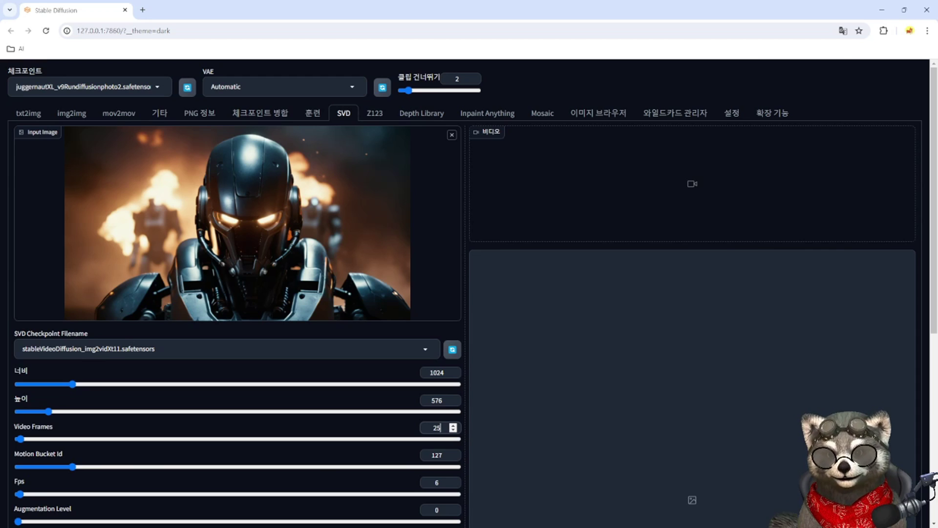
key("alt+Tab")
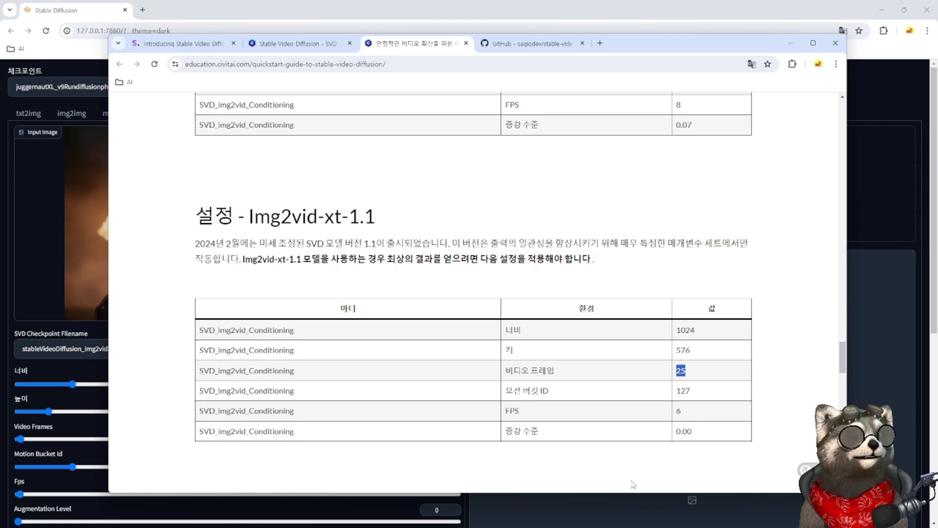
left_click(520, 513)
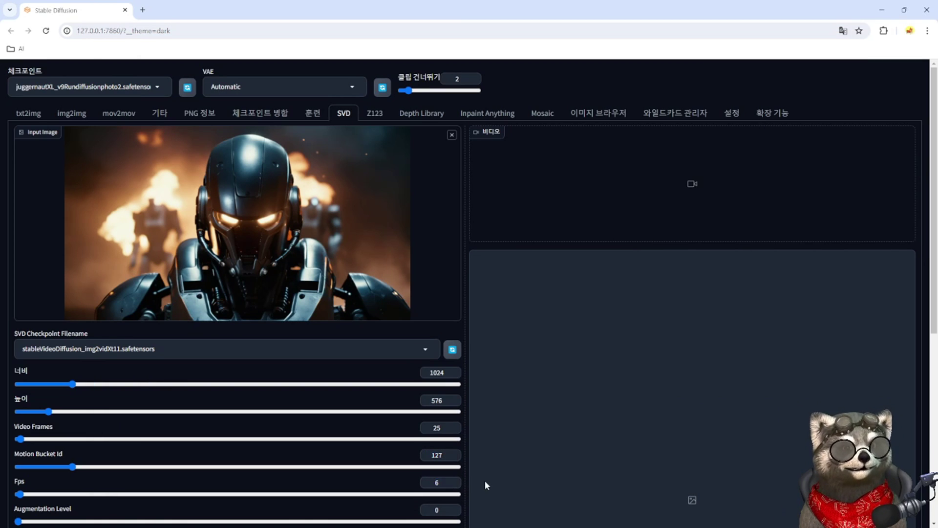
- Review the remaining SVD sampling settings and generate the video with the euler sampler and karras scheduler
scroll(484, 481, "down", 3)
scroll(487, 438, "down", 2)
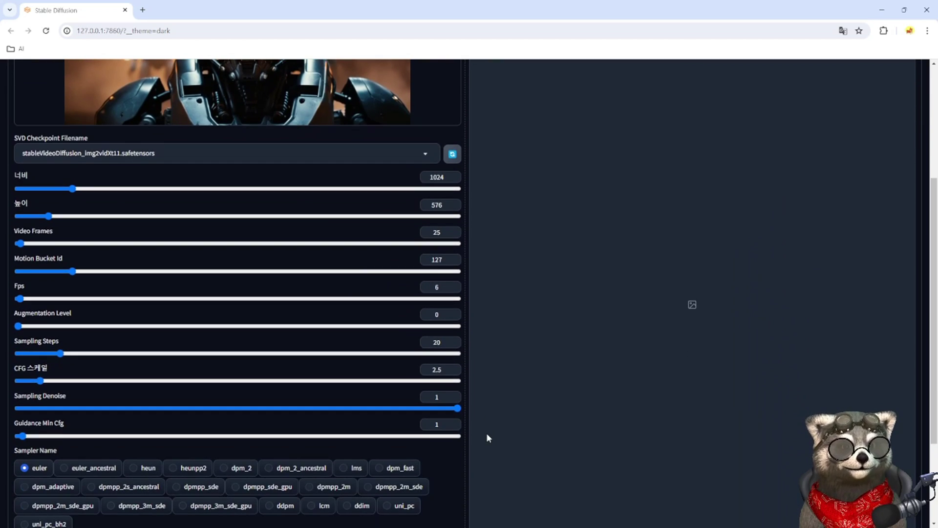
scroll(480, 360, "down", 2)
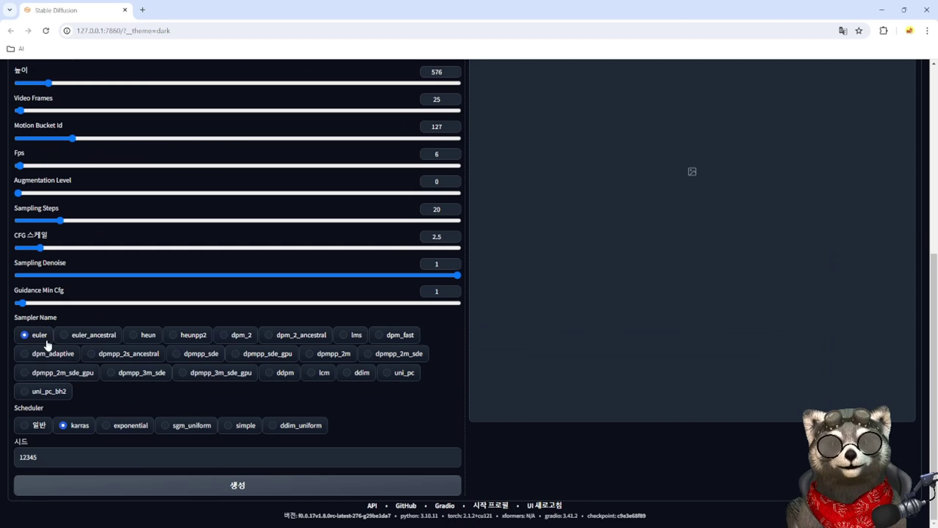
scroll(130, 167, "up", 5)
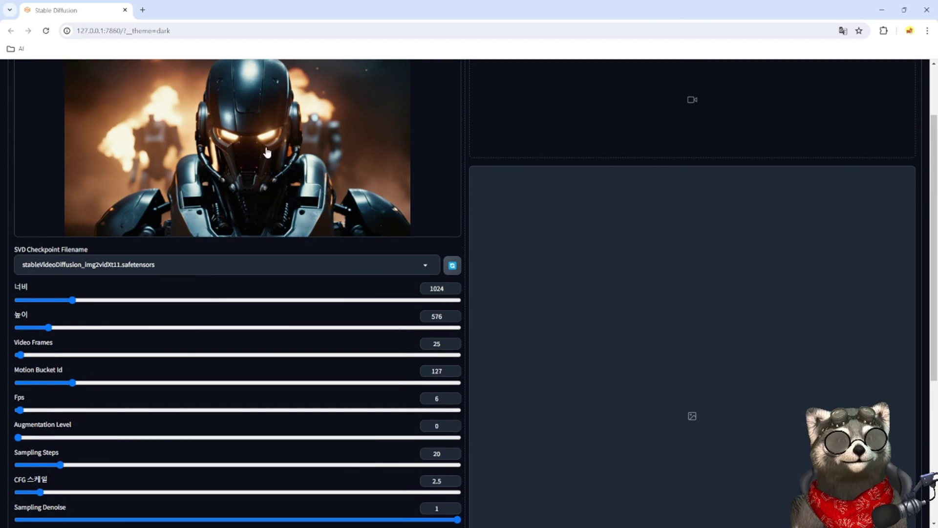
scroll(630, 350, "down", 5)
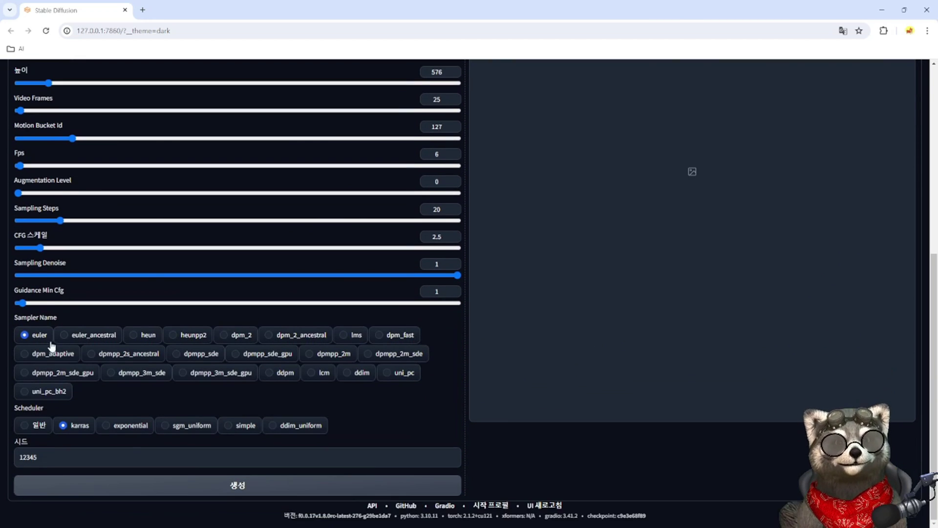
left_click(243, 489)
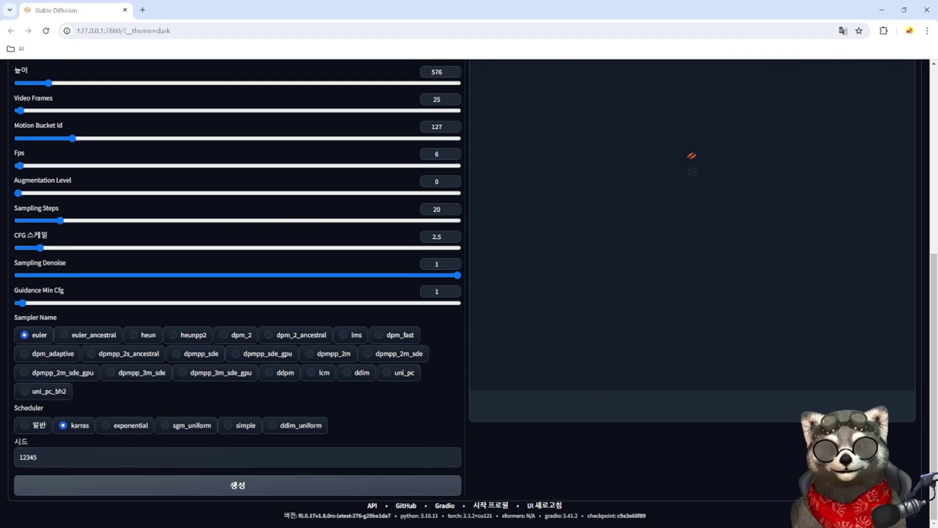
- Monitor the video generation progress in the Stability Matrix console and play the finished robot video in the web UI
key("alt+Tab")
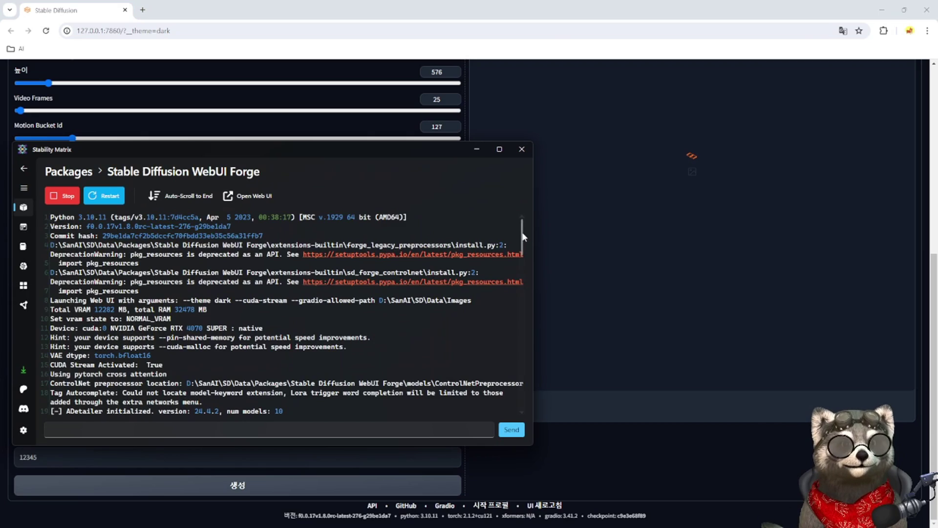
left_click_drag(522, 237, 529, 427)
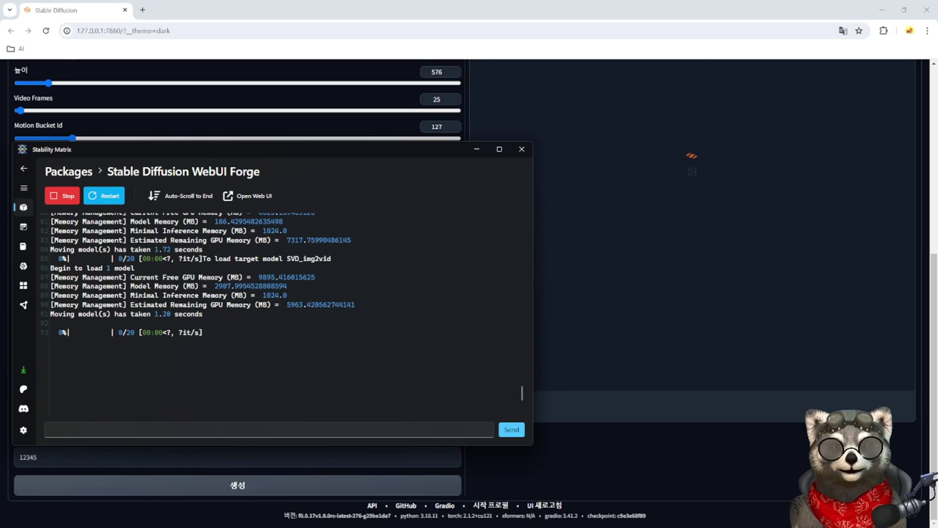
double_click(130, 323)
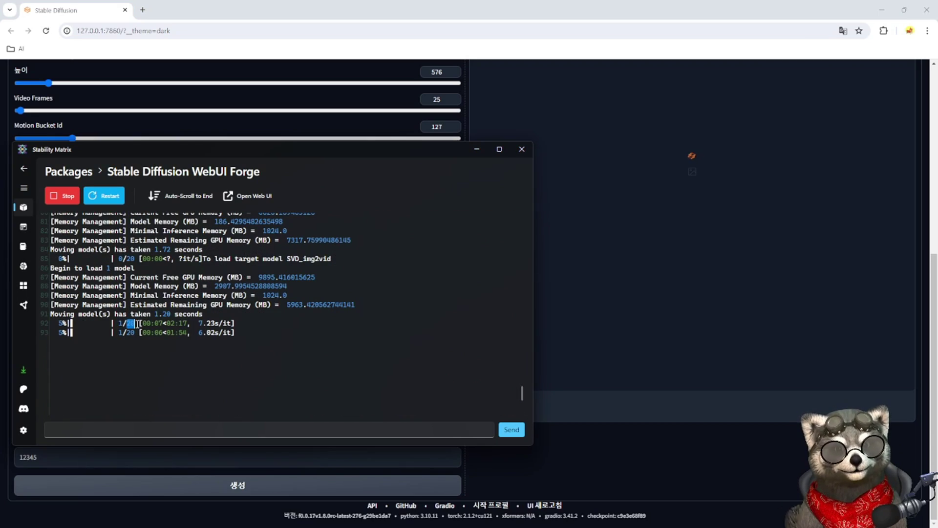
left_click_drag(174, 152, 509, 248)
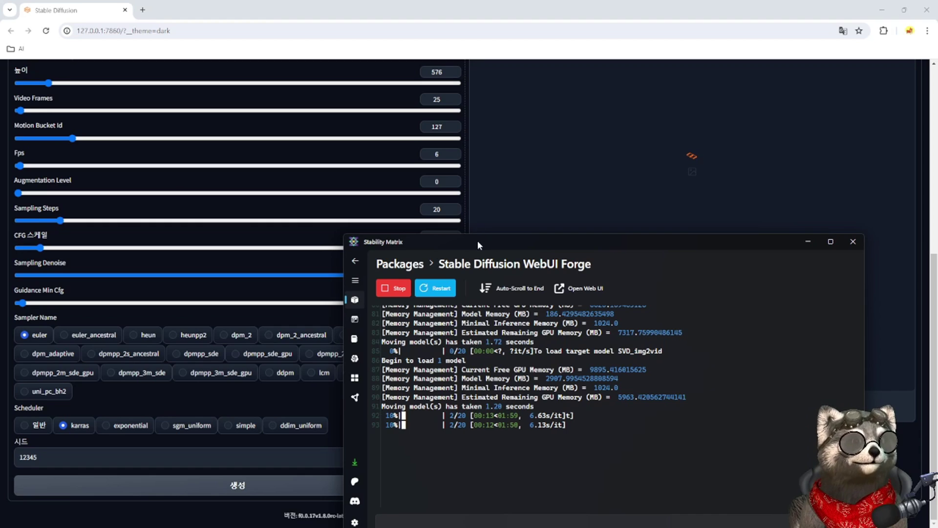
left_click_drag(478, 244, 203, 157)
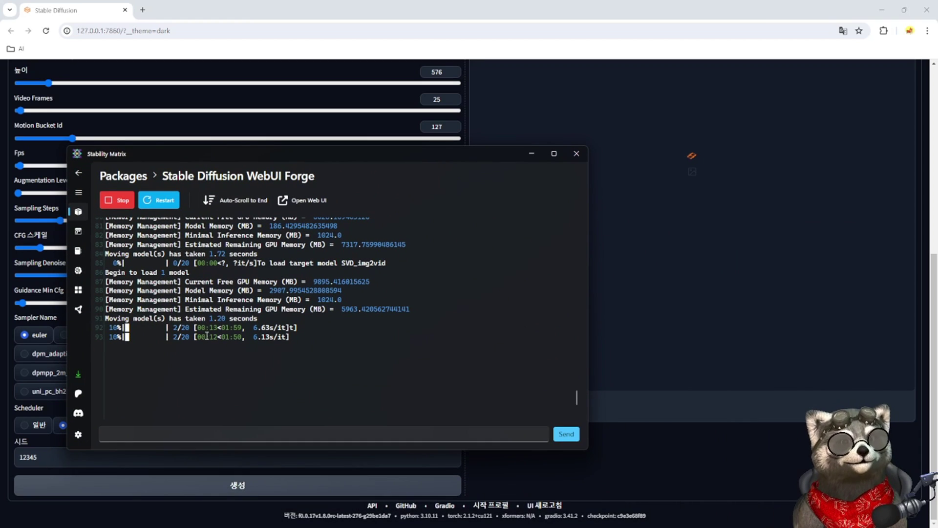
left_click_drag(144, 154, 118, 190)
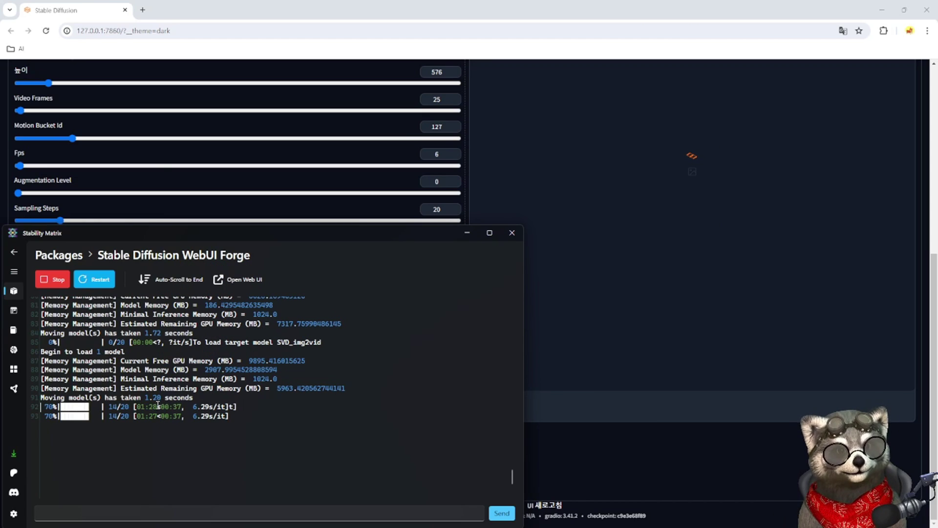
scroll(880, 158, "up", 10)
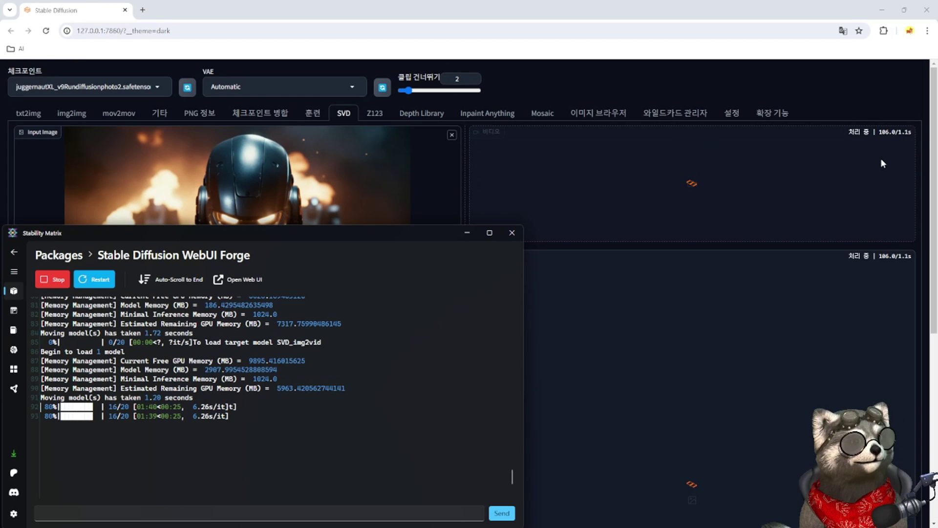
left_click_drag(372, 233, 366, 316)
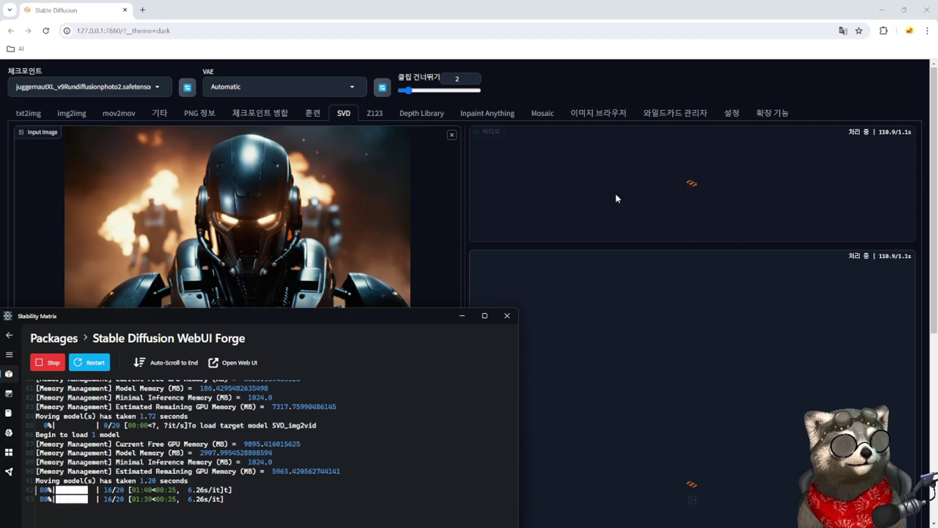
left_click_drag(369, 317, 299, 169)
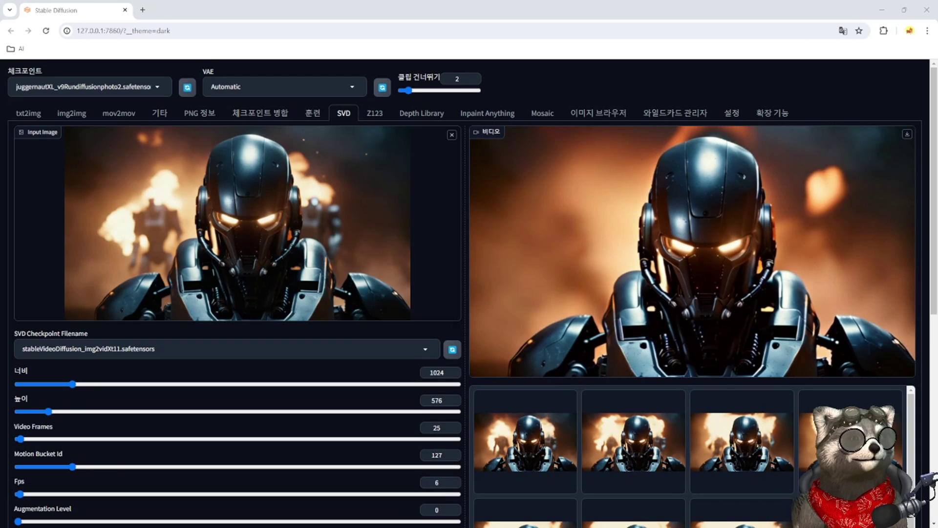
left_click(485, 365)
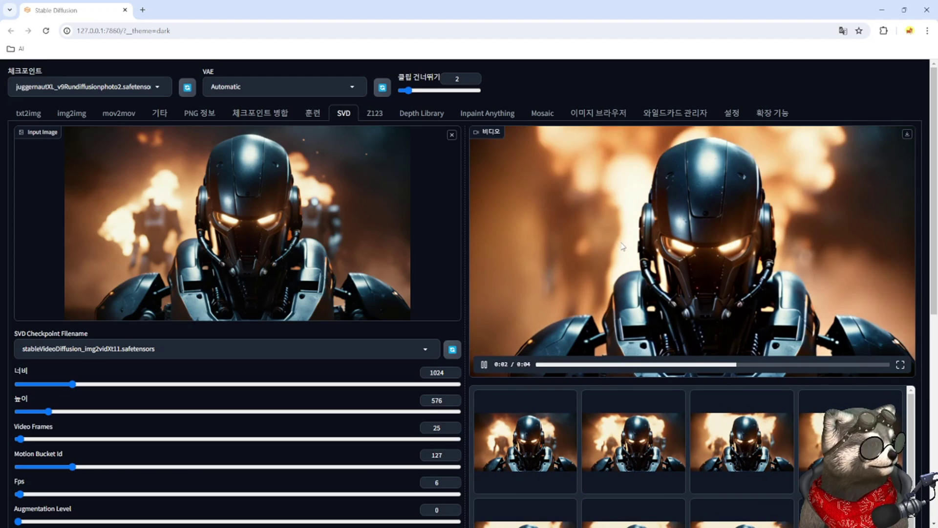
- Switch to File Explorer, go from Data through Packages and Stable Diffusion WebUI Forge to output/svd, and select the newest robot video
key("alt+Tab")
double_click(288, 230)
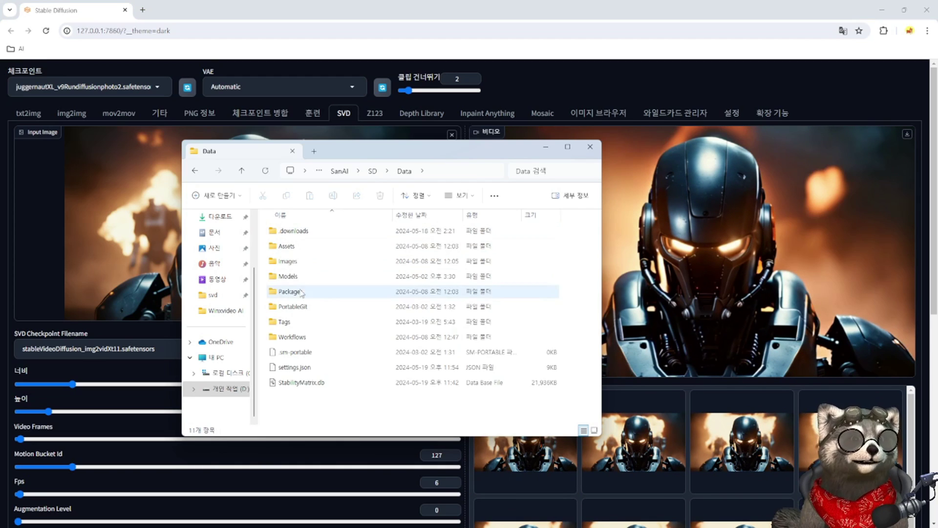
double_click(298, 292)
double_click(314, 246)
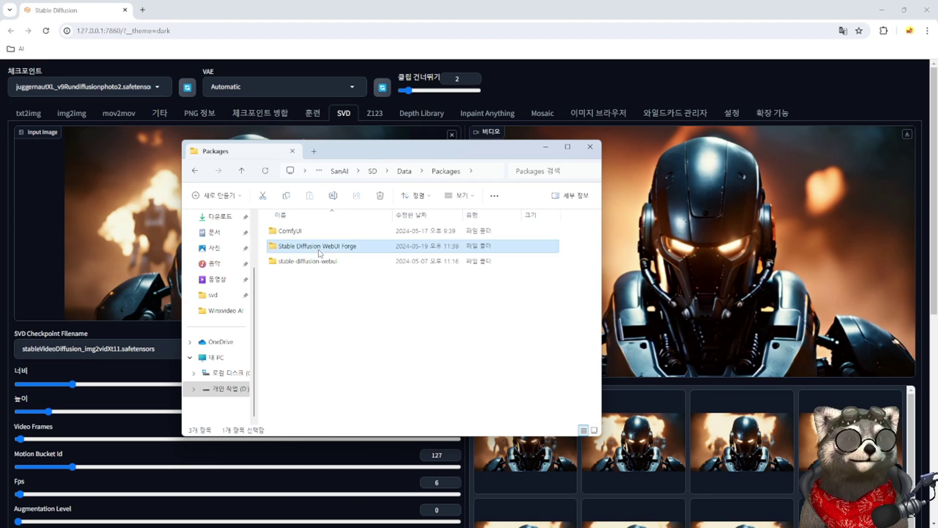
scroll(313, 359, "down", 3)
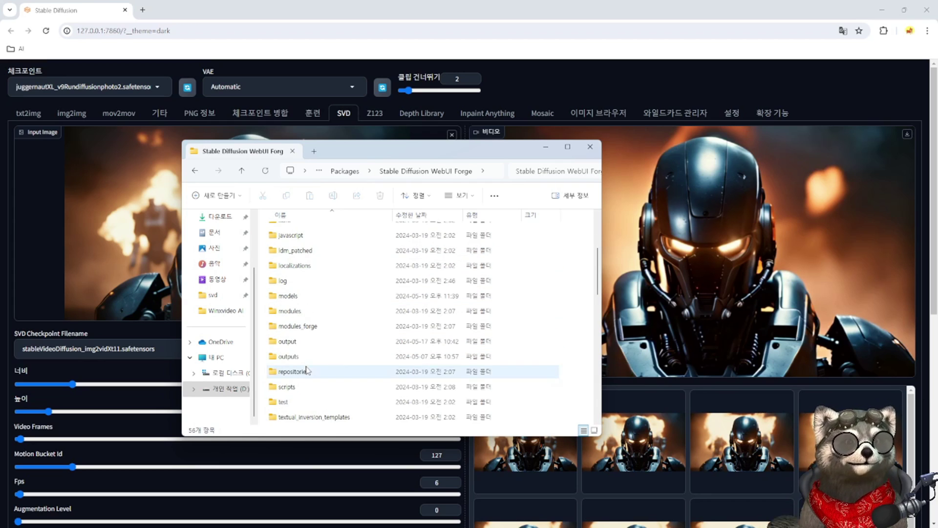
double_click(294, 344)
double_click(284, 276)
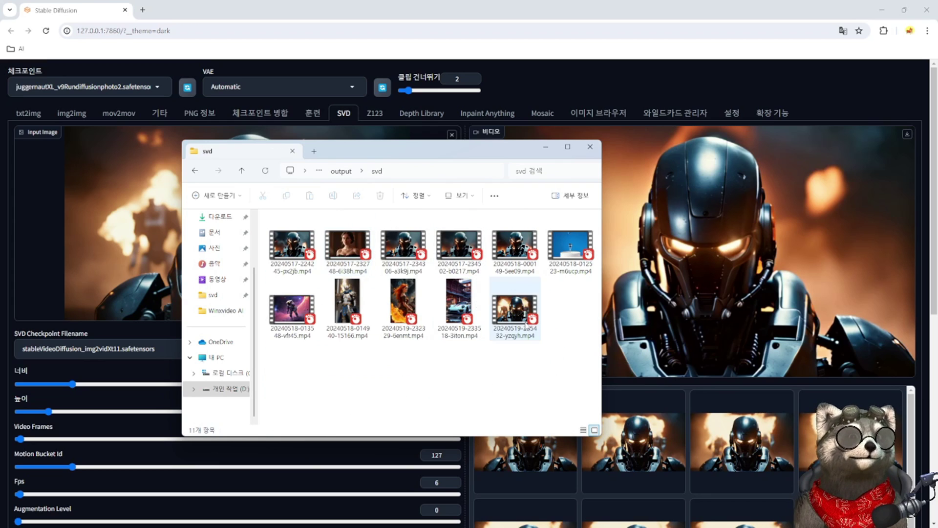
left_click(531, 310)
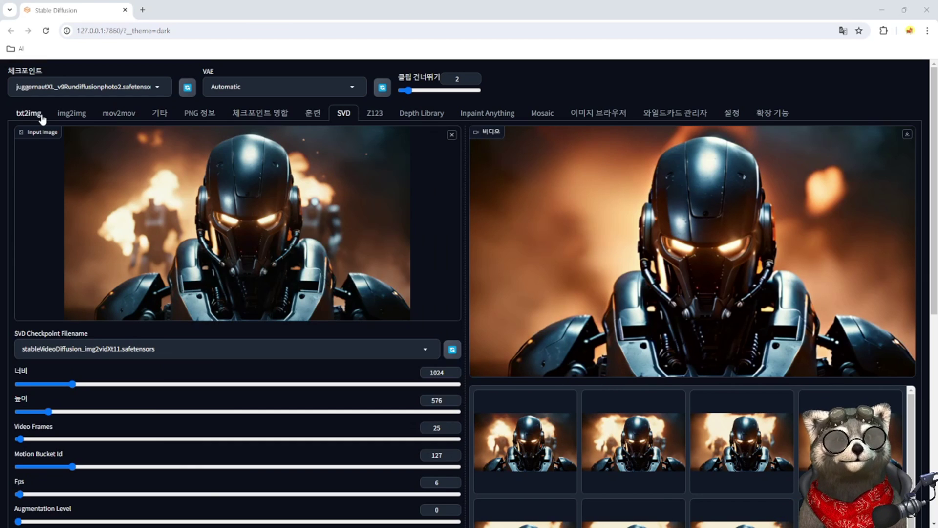
- Show the LoRA models for txt2img and load the example prompts of the xl-shanbailing-1003fire-000010 model
left_click(26, 116)
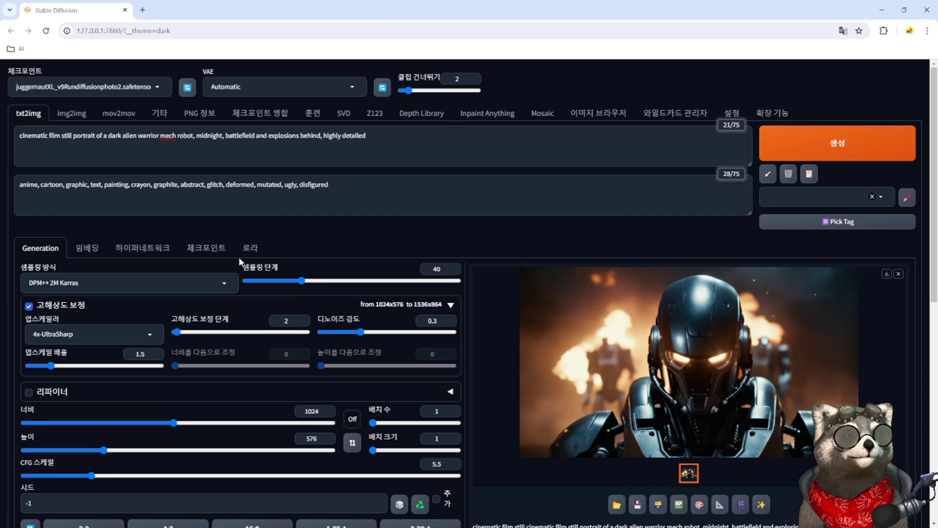
left_click(249, 249)
scroll(88, 391, "down", 3)
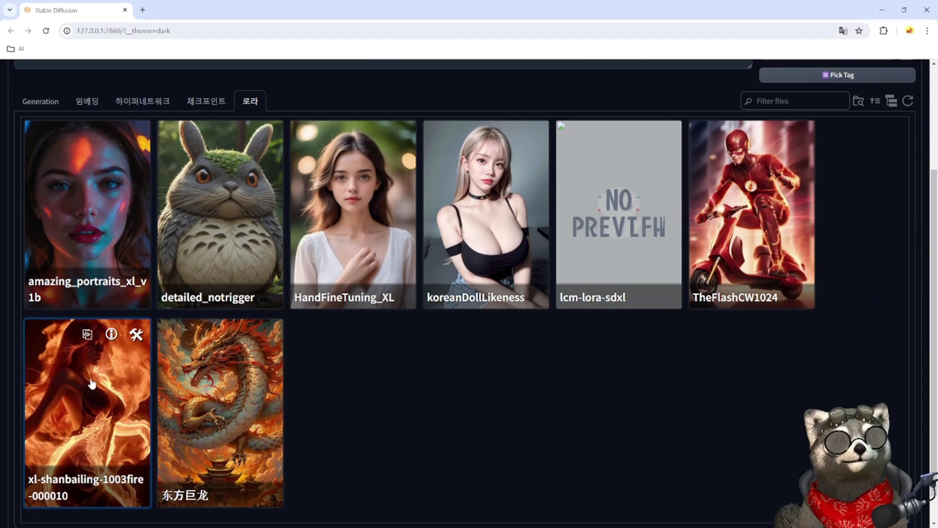
right_click(81, 394)
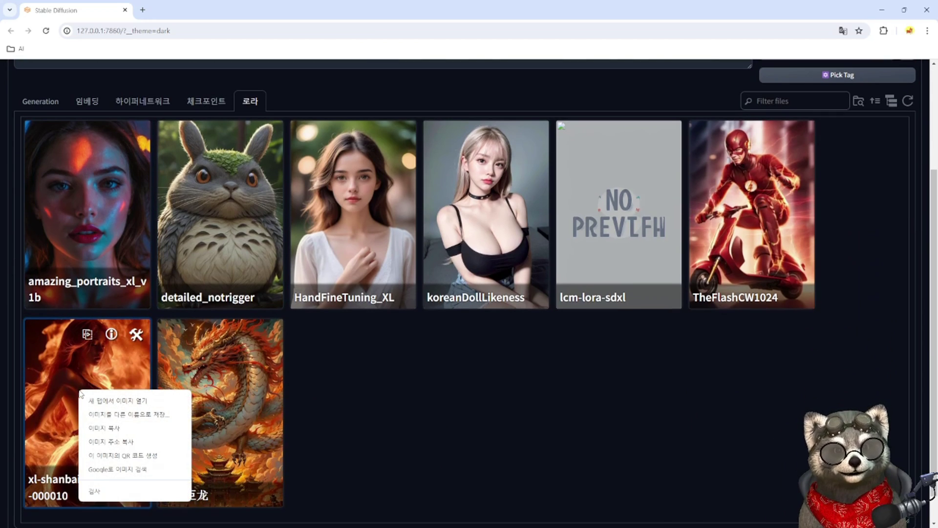
key("Escape")
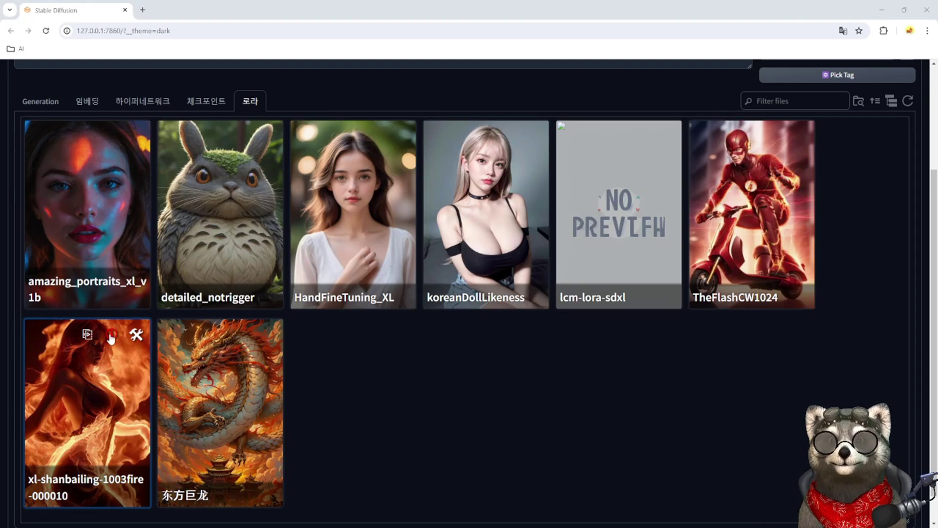
left_click(95, 374)
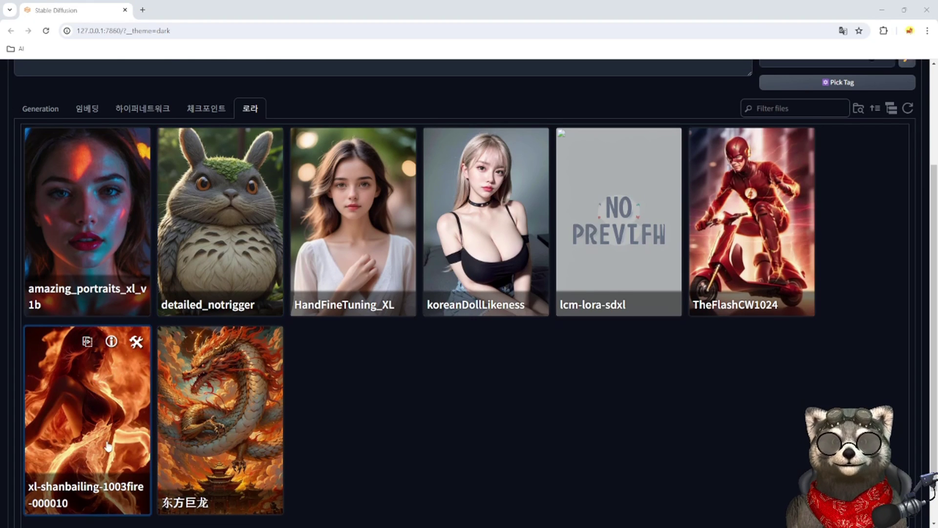
scroll(97, 293, "up", 3)
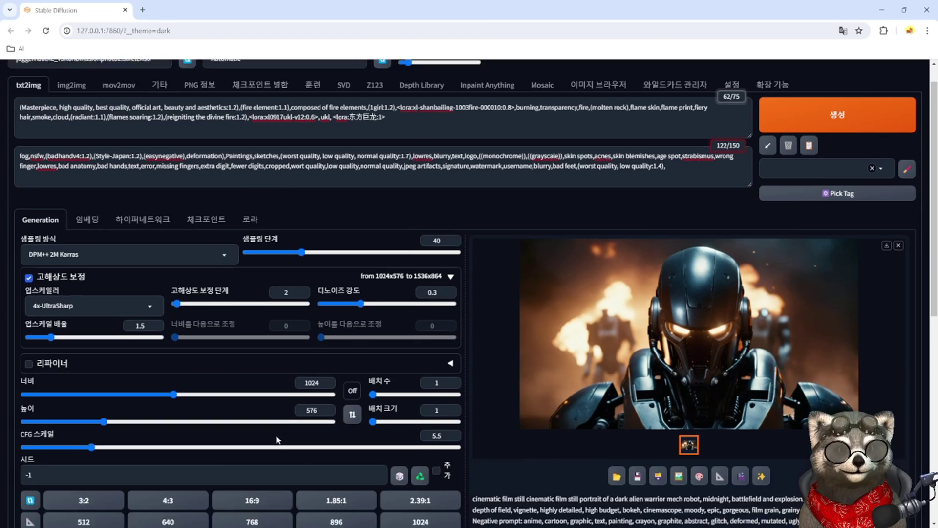
scroll(322, 371, "down", 1)
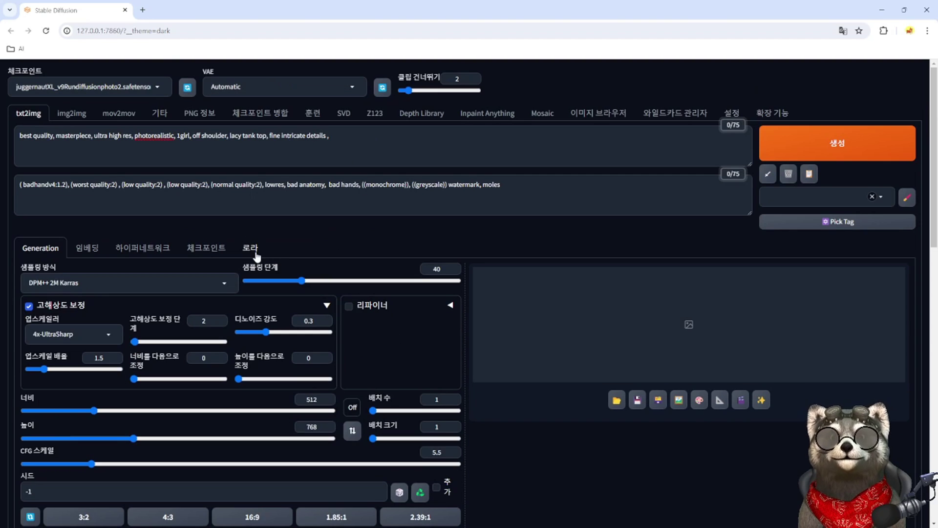
- Add the xl-shanbailing-1003fire LoRA with its FIRE ELEMENT trigger at weight 0.8 to the 1girl prompt and generate the image
left_click(255, 253)
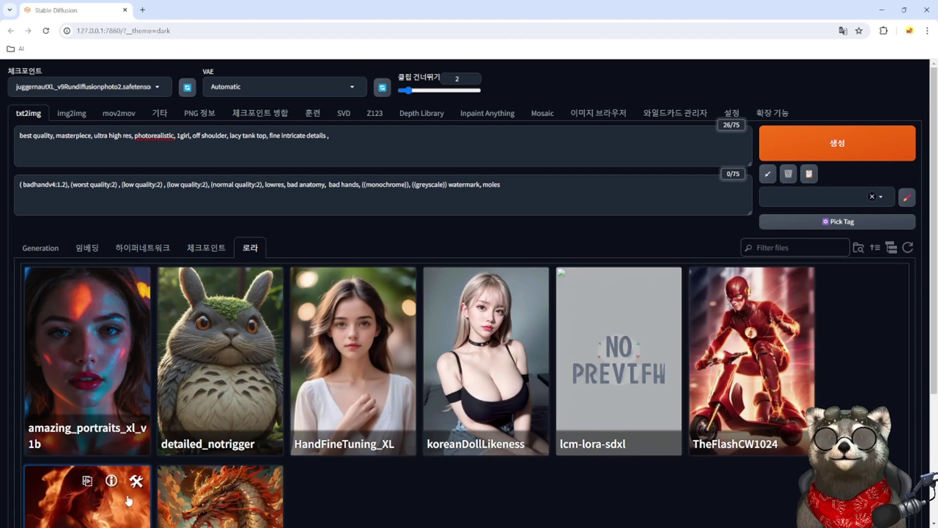
left_click(101, 509)
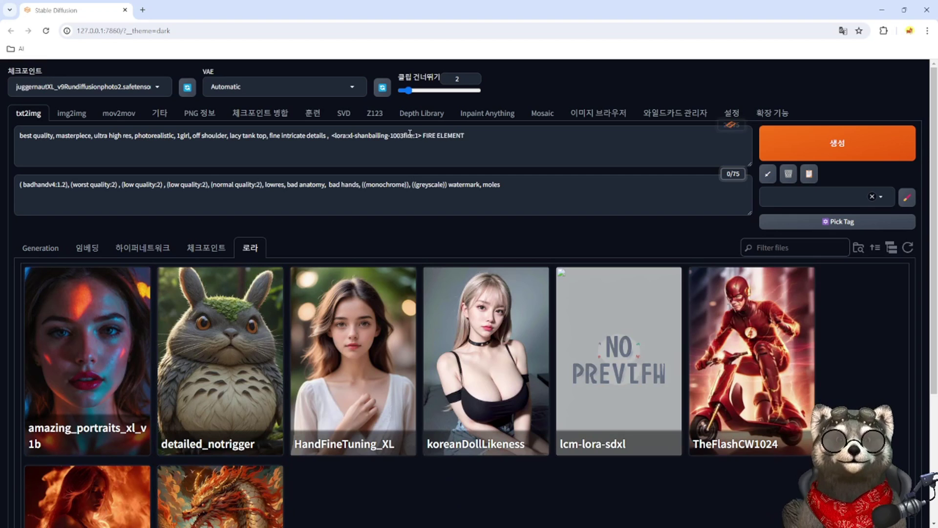
left_click(35, 249)
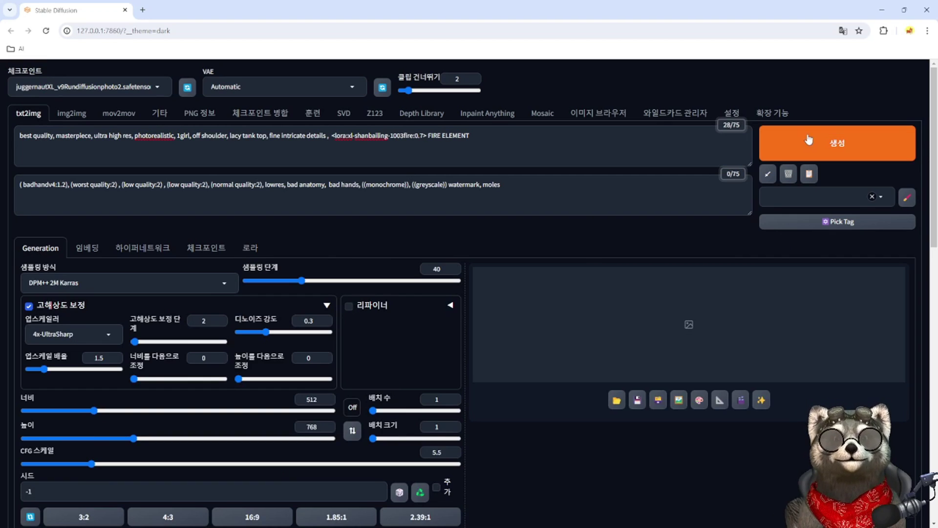
left_click(800, 148)
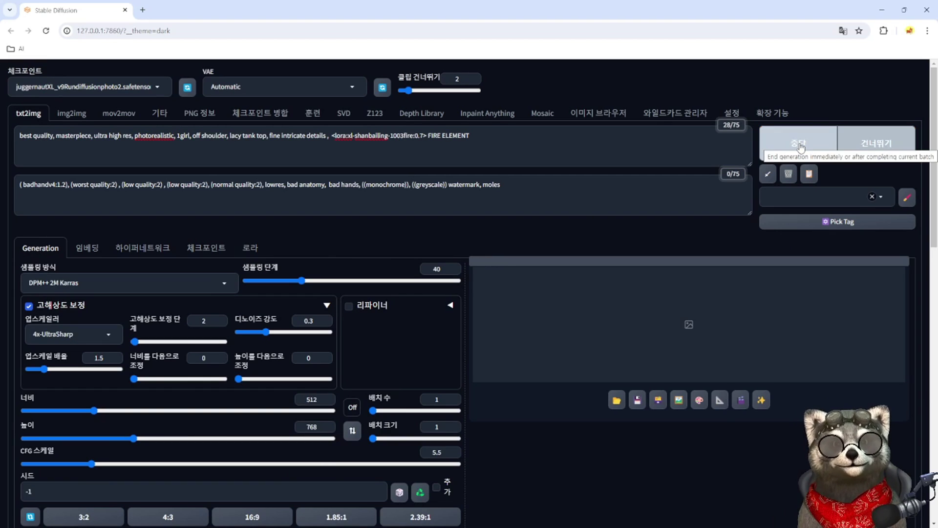
left_click(696, 360)
left_click(514, 267)
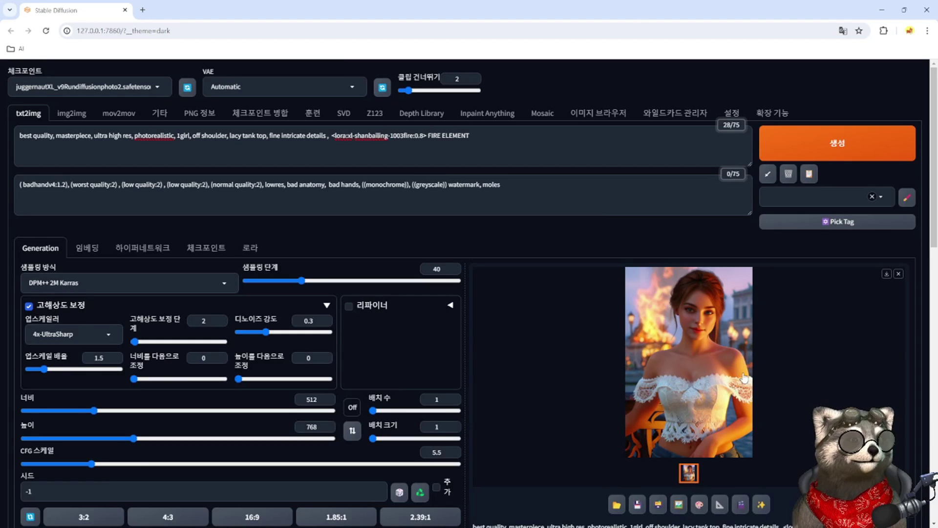
- Send the generated portrait to SVD and set the width to 576, height to 1024 and Video Frames to 25
left_click(741, 504)
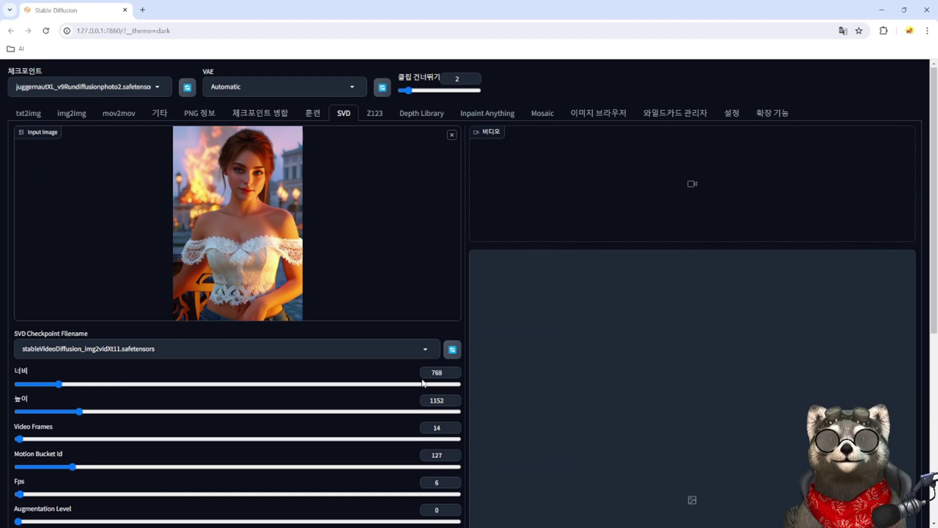
double_click(436, 402)
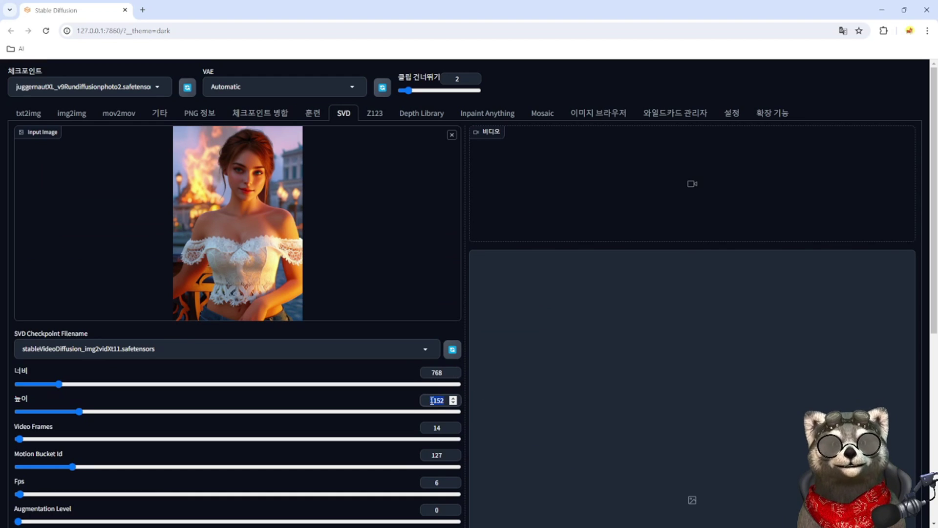
type("1024")
double_click(442, 373)
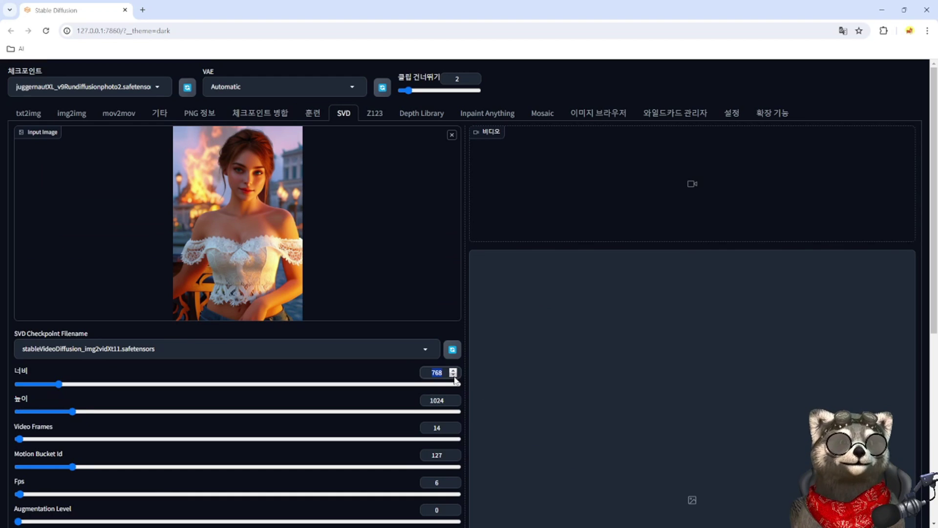
type("576")
double_click(448, 429)
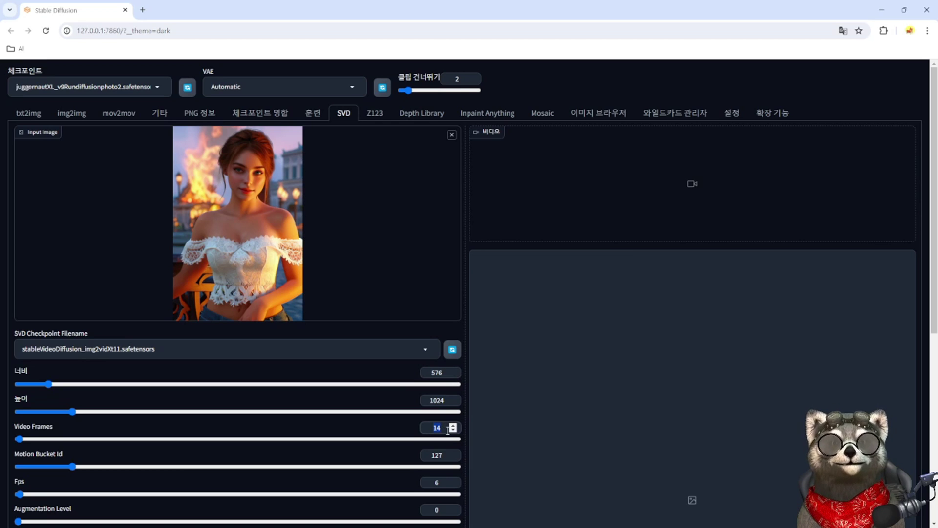
type("25")
- Choose the dpmpp_2m sampler with the karras scheduler and generate the portrait video
scroll(423, 473, "down", 2)
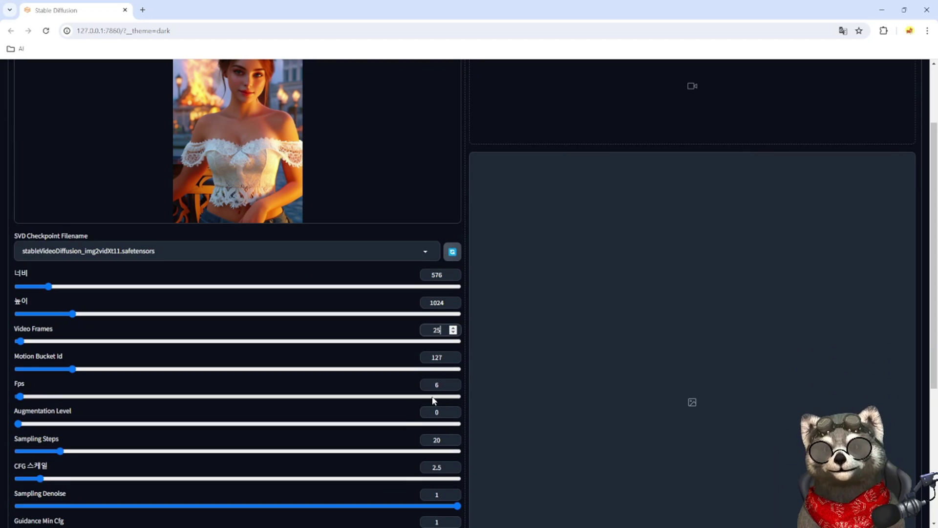
scroll(410, 415, "down", 3)
scroll(174, 440, "down", 1)
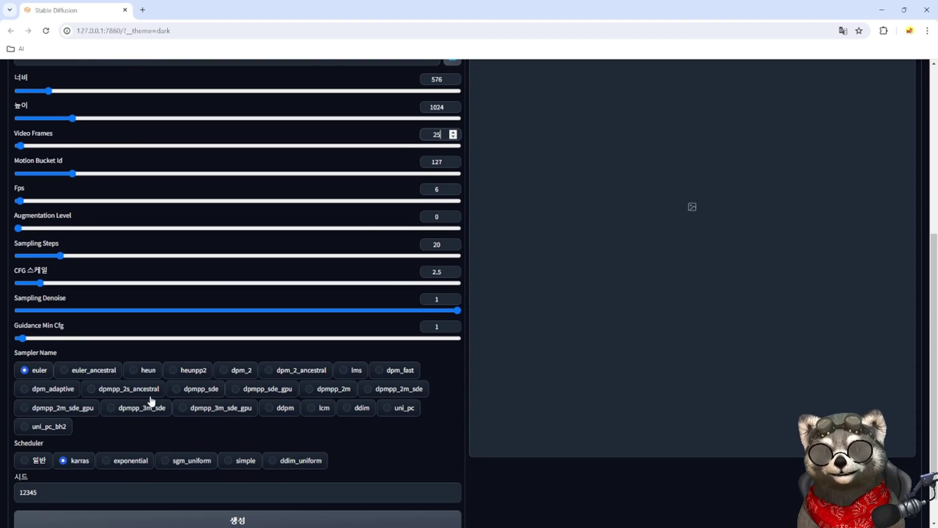
scroll(189, 293, "down", 1)
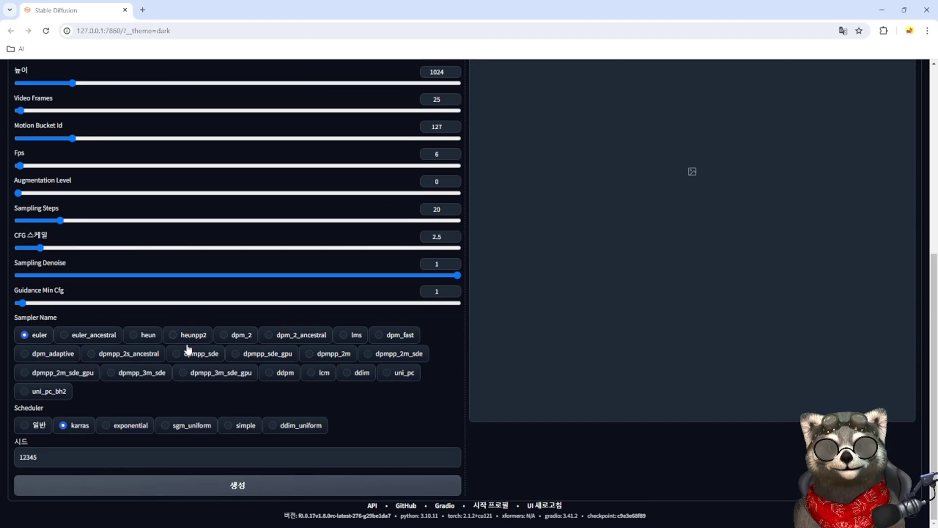
left_click(323, 353)
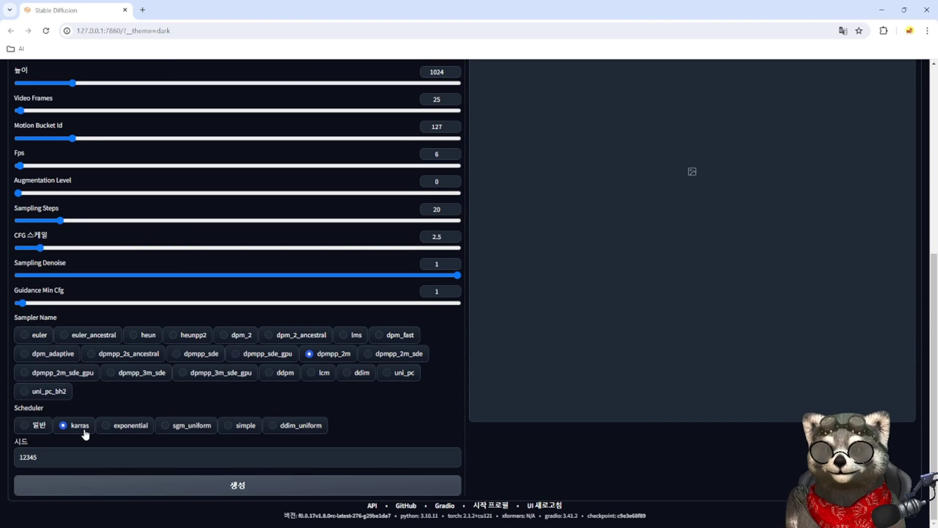
left_click(236, 487)
- Monitor the generation in the Stability Matrix console and review the finished portrait video and its Video Frames setting in the web UI
scroll(507, 425, "up", 10)
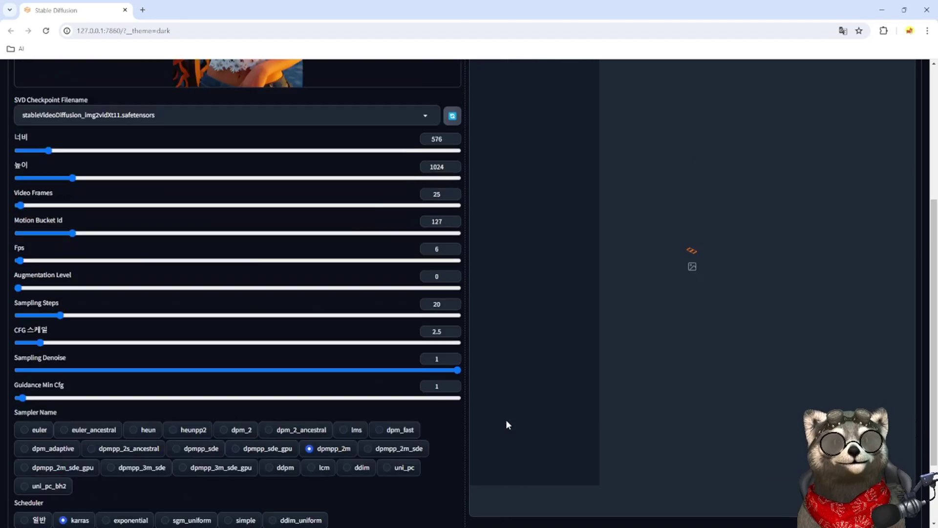
key("alt+Tab")
left_click_drag(473, 214, 603, 185)
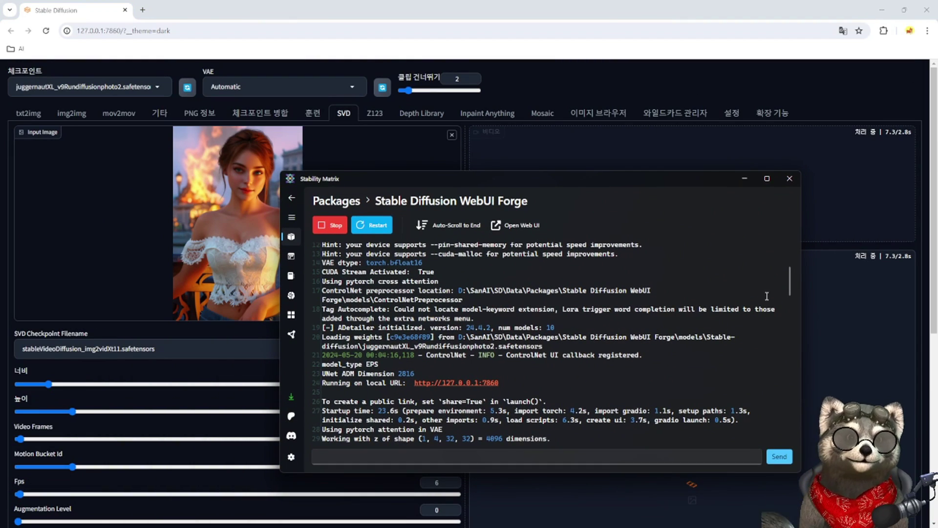
left_click_drag(489, 179, 311, 164)
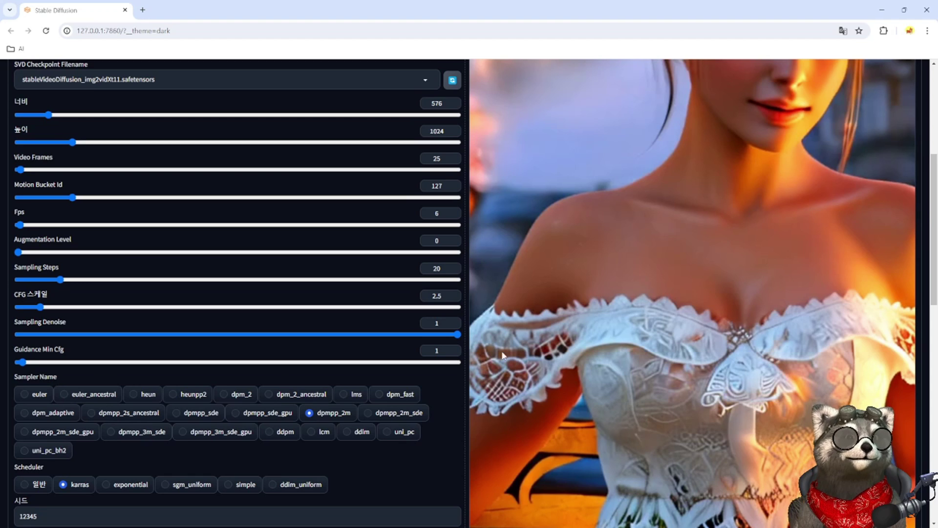
scroll(702, 277, "up", 4)
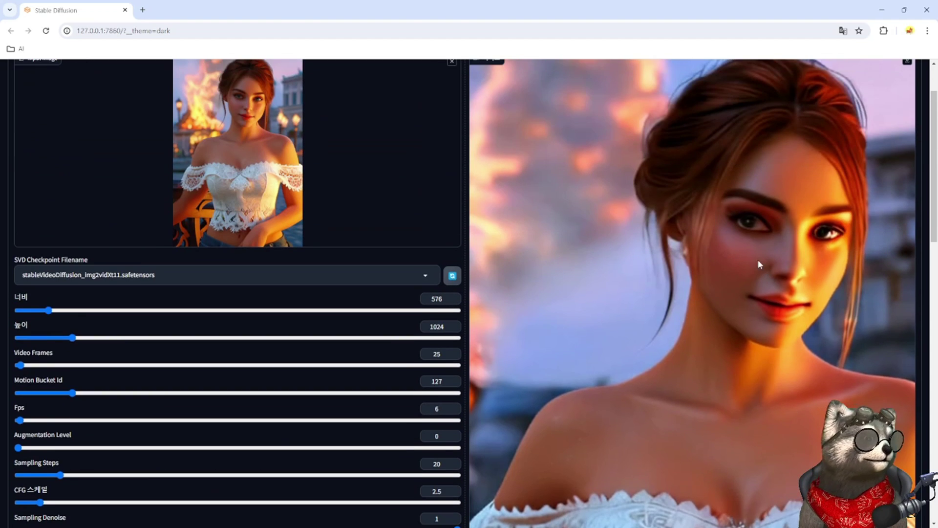
scroll(759, 264, "up", 1)
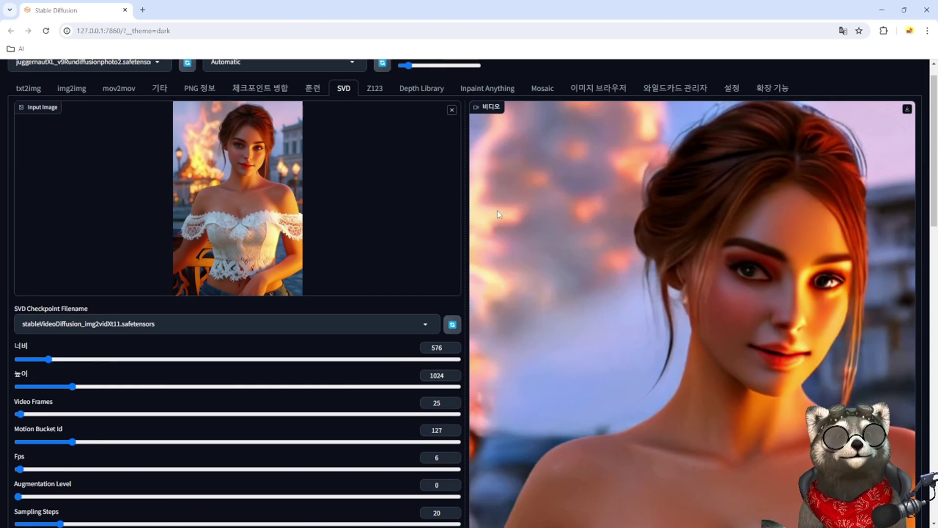
scroll(546, 239, "up", 1)
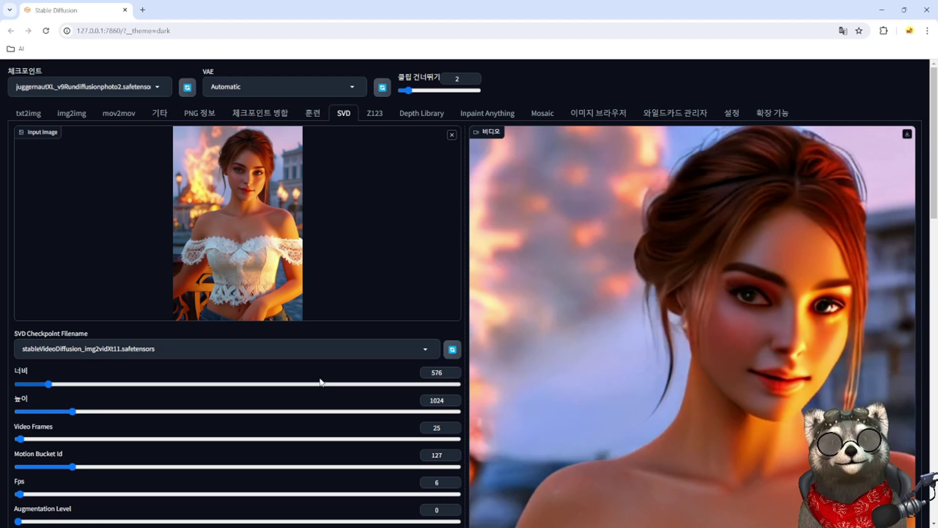
double_click(439, 428)
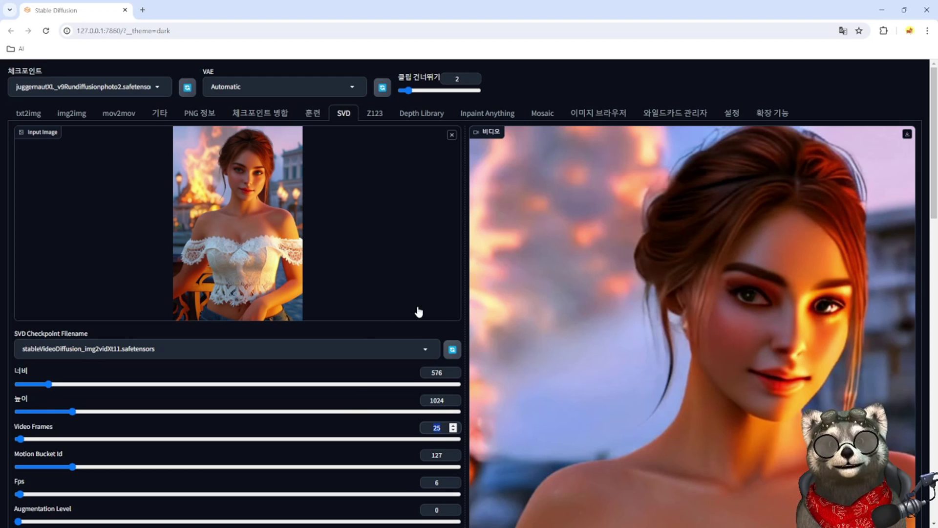
- Open the Winxvideo AI product page from the Google results and go to its system requirements
mouse_move(566, 22)
left_mouse_down()
mouse_move(572, 46)
mouse_move(562, 34)
mouse_move(570, 21)
left_mouse_up()
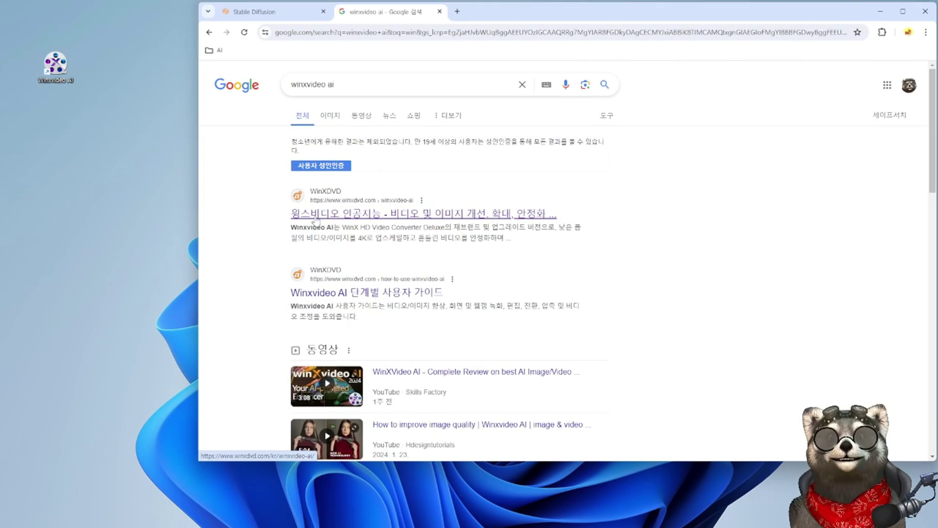
left_click(352, 219)
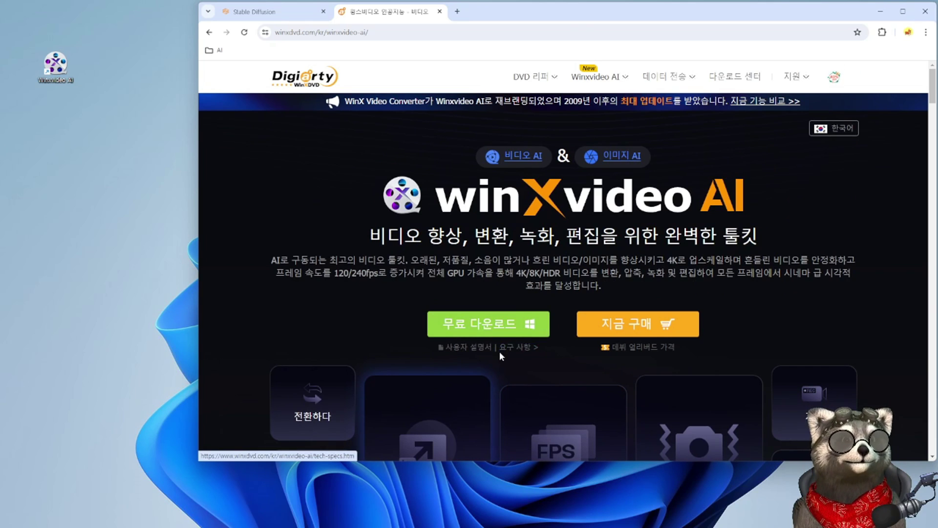
left_click(513, 347)
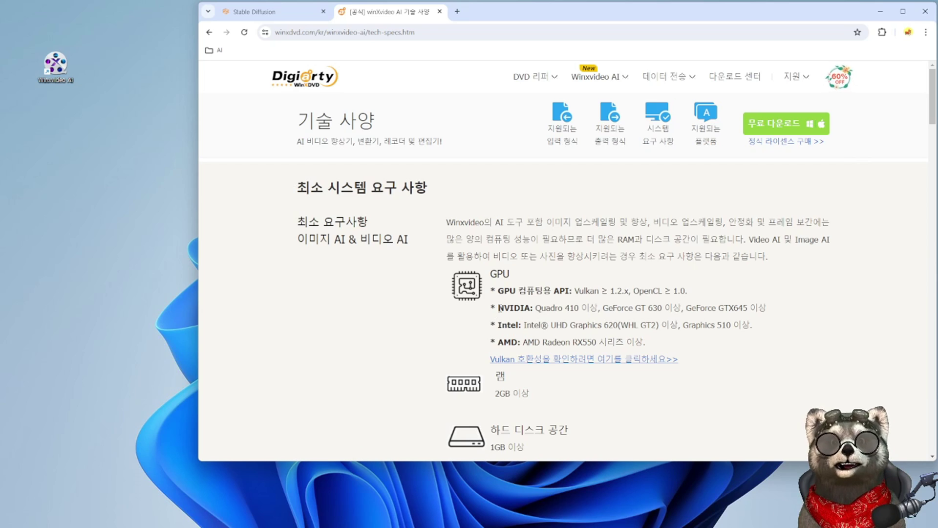
- Examine the minimum GPU and other hardware requirements for Winxvideo AI's image and video AI, converter, editor and recorder
left_click_drag(500, 308, 785, 323)
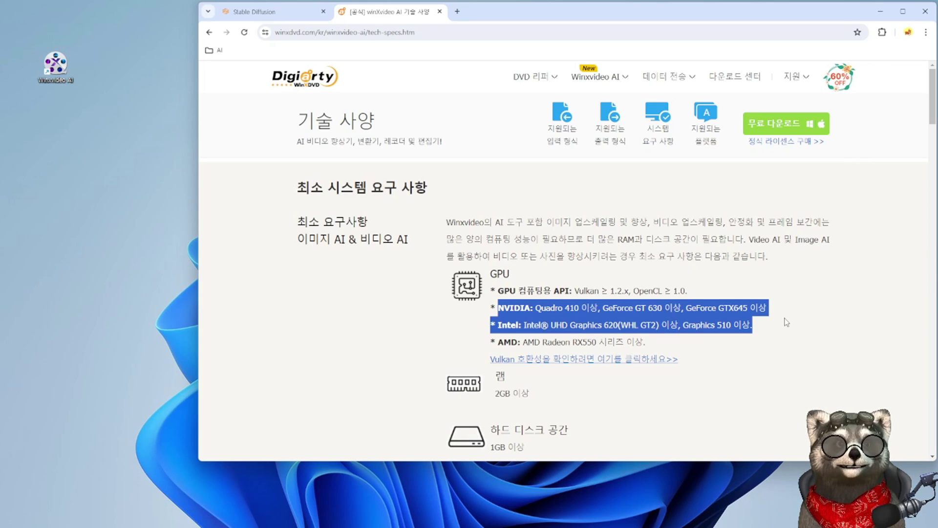
left_click(638, 309)
left_click_drag(638, 307, 753, 306)
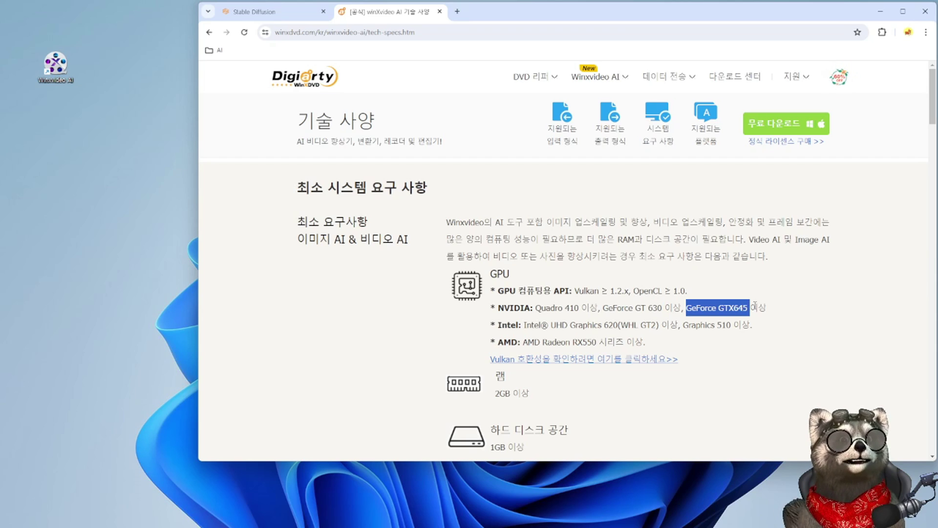
left_click(783, 306)
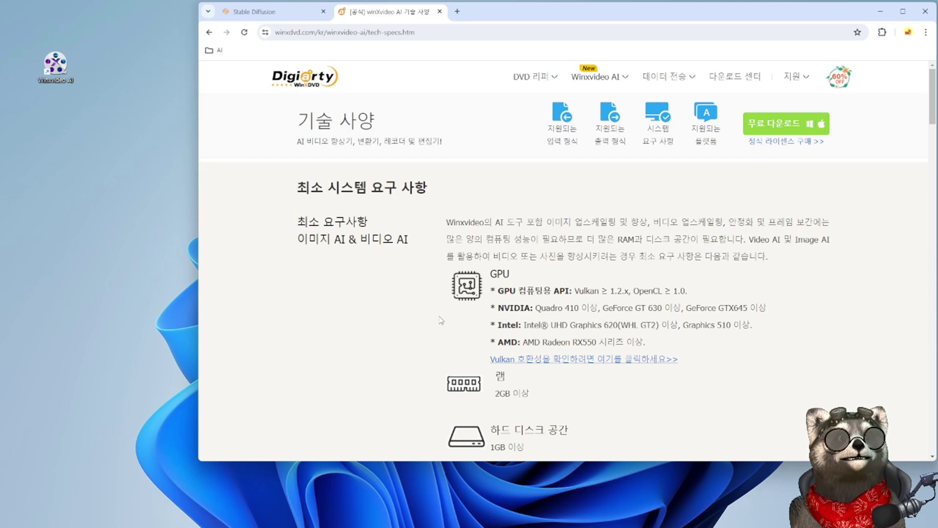
scroll(444, 320, "down", 6)
scroll(441, 320, "down", 2)
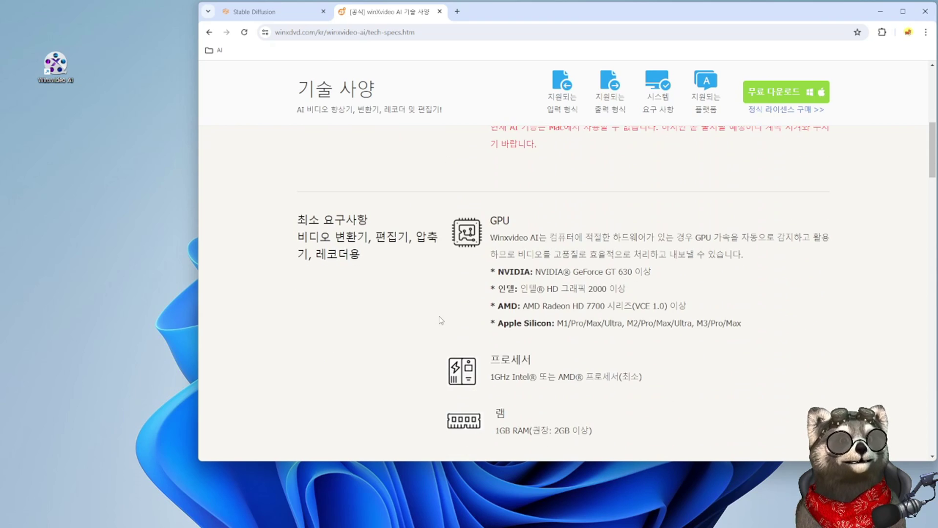
scroll(629, 171, "up", 8)
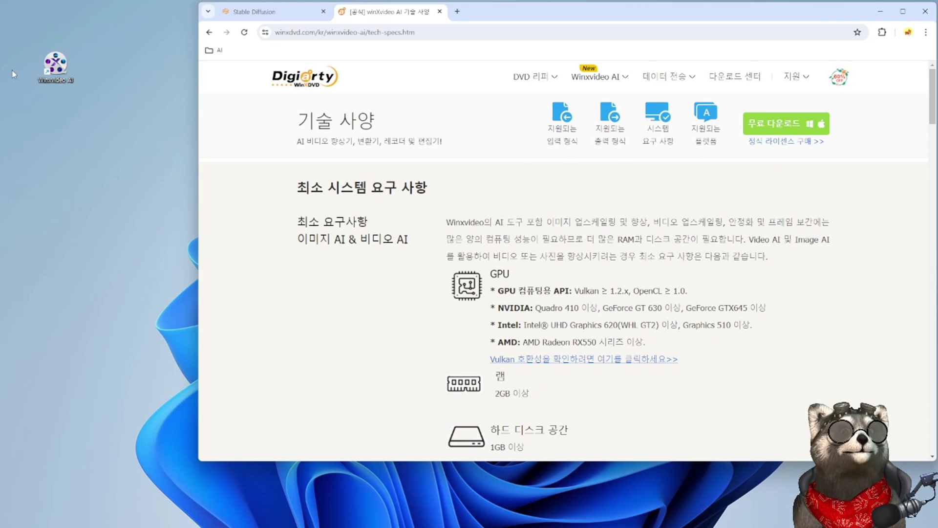
- Launch Winxvideo AI, dismiss the registration and time-limited offer notices, and open the Video AI tool
left_click(57, 69)
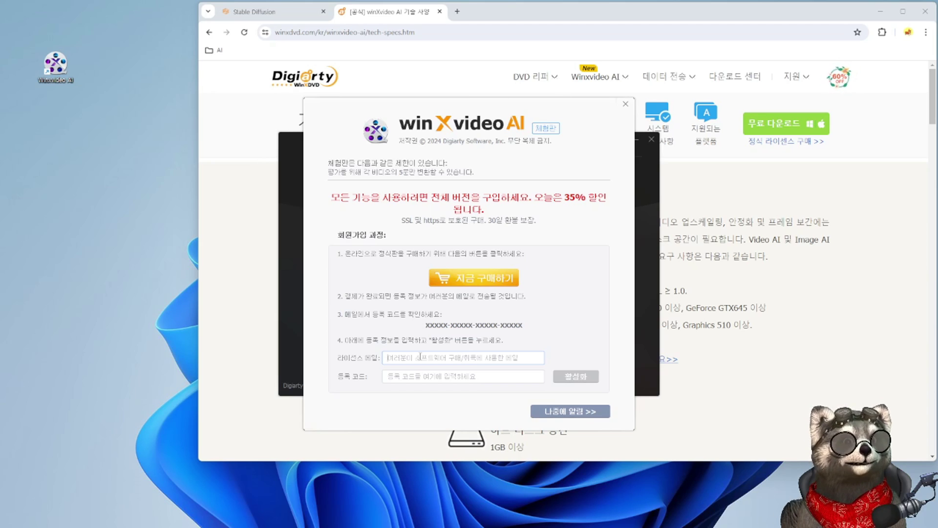
left_click(586, 412)
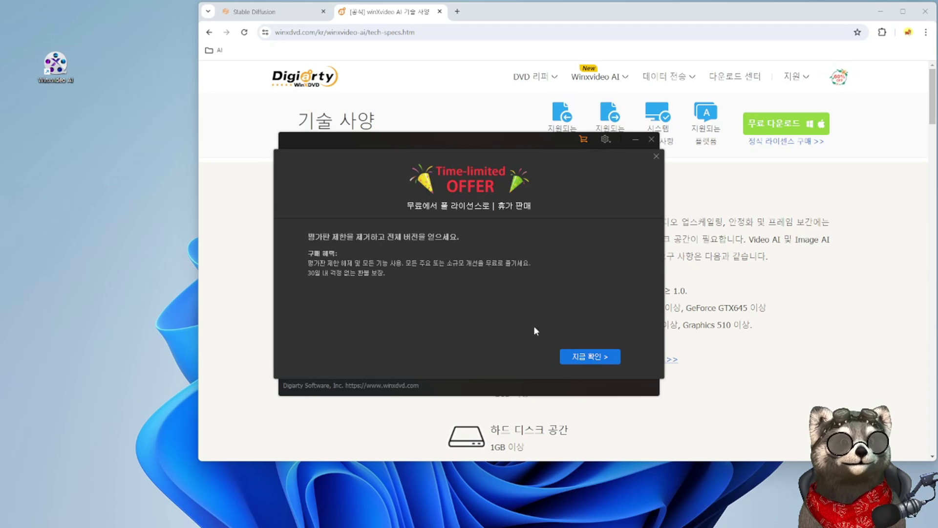
left_click(656, 157)
left_click(547, 215)
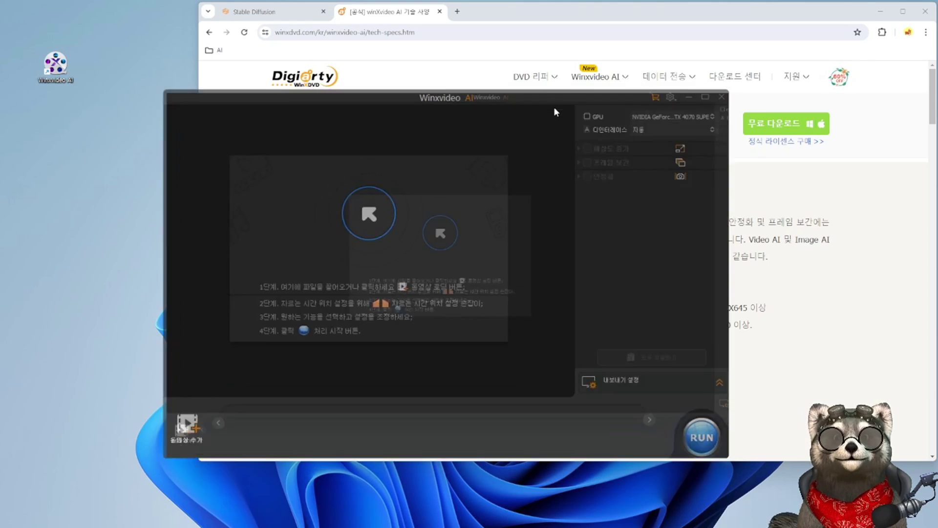
- Add the portrait video and compare the original with the 2X upscale using the sliding split preview
left_click_drag(337, 293, 426, 254)
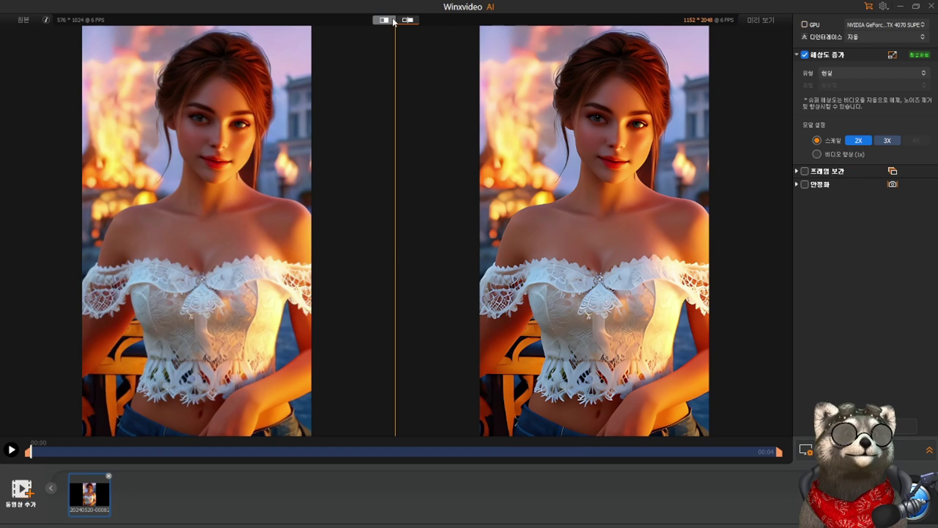
left_click(407, 20)
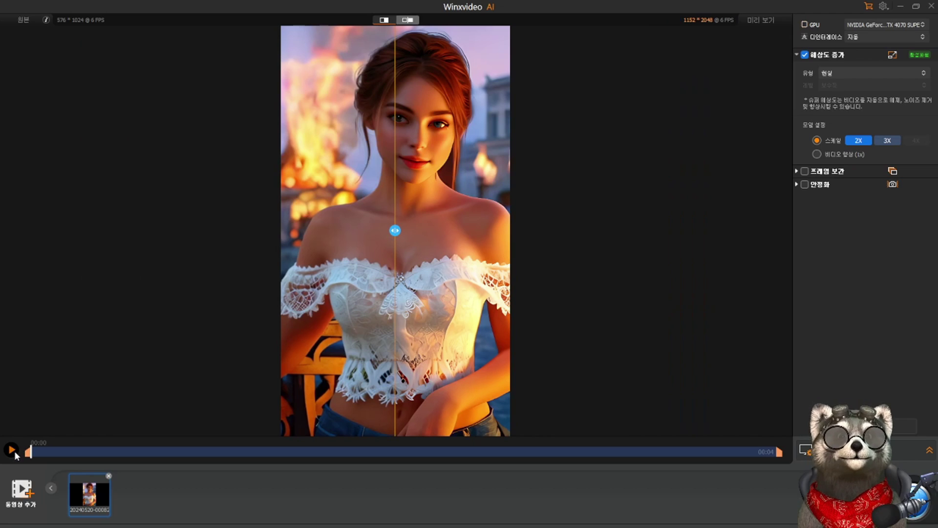
left_click_drag(395, 232, 309, 231)
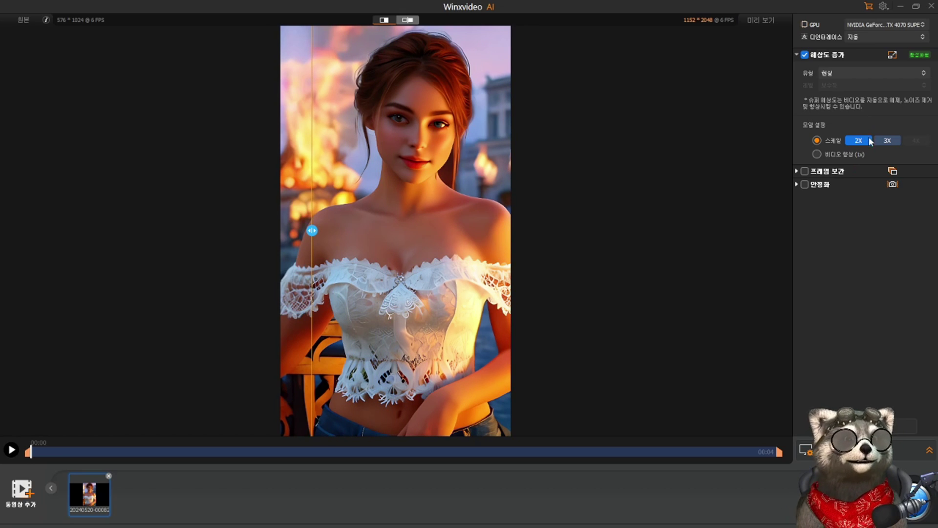
- Set the portrait video's resolution scale to 3X and compare original and upscaled versions while previewing playback
left_click(889, 142)
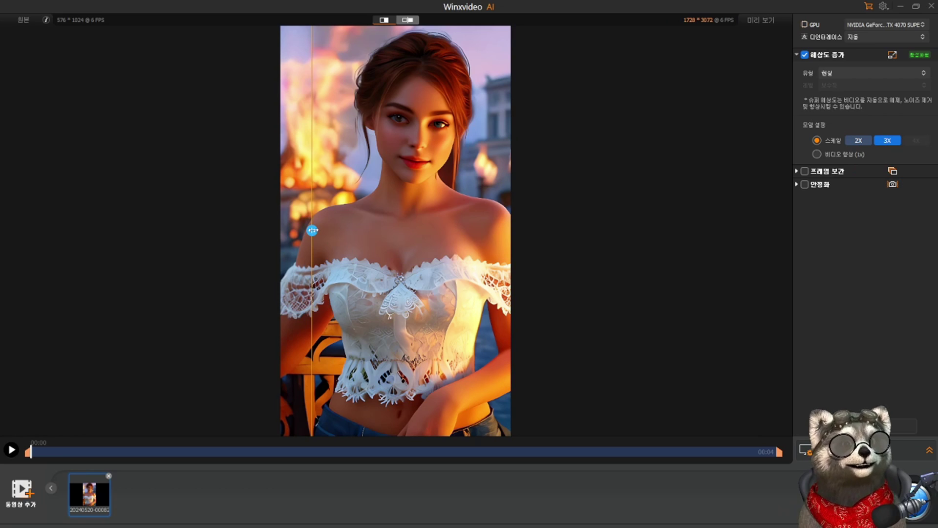
left_click_drag(312, 229, 278, 216)
left_click(11, 450)
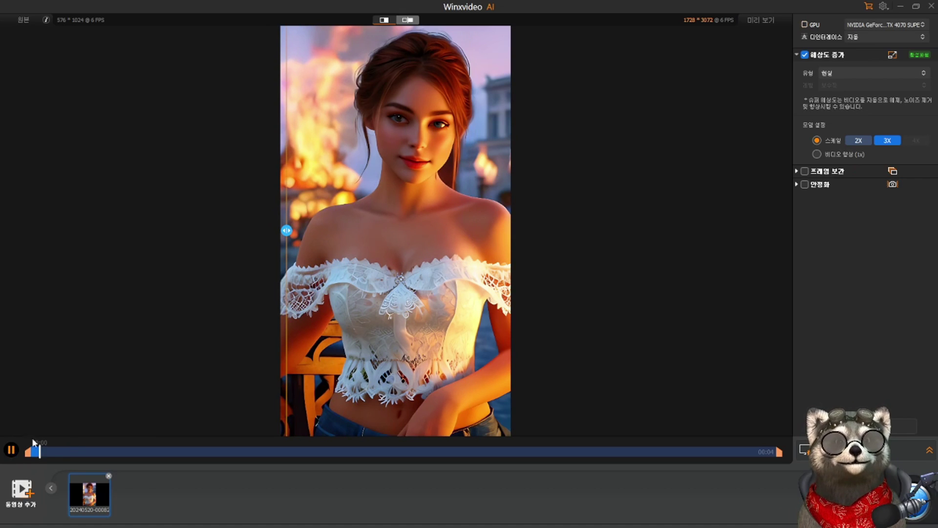
left_click_drag(287, 230, 330, 230)
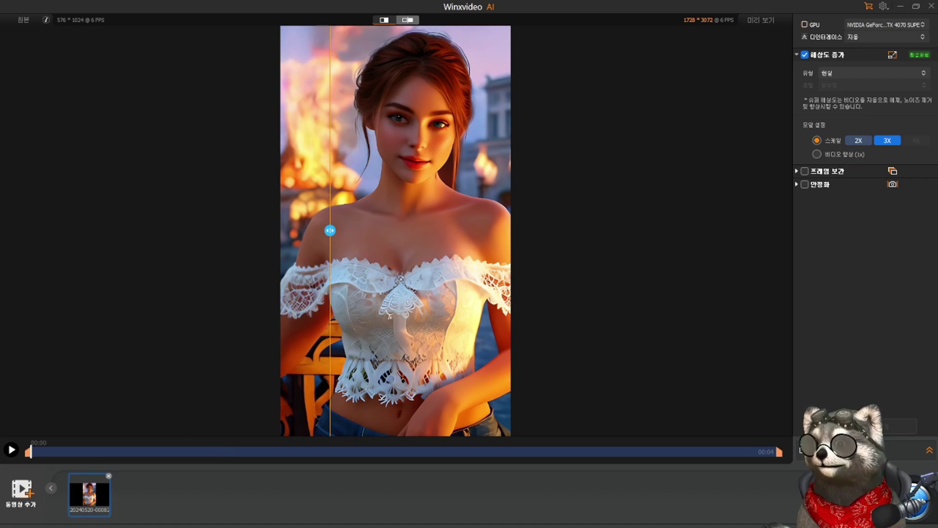
- Add the black robot video and compare its original with the 2X upscale by sweeping the divider across the frame
left_click_drag(9, 303, 367, 301)
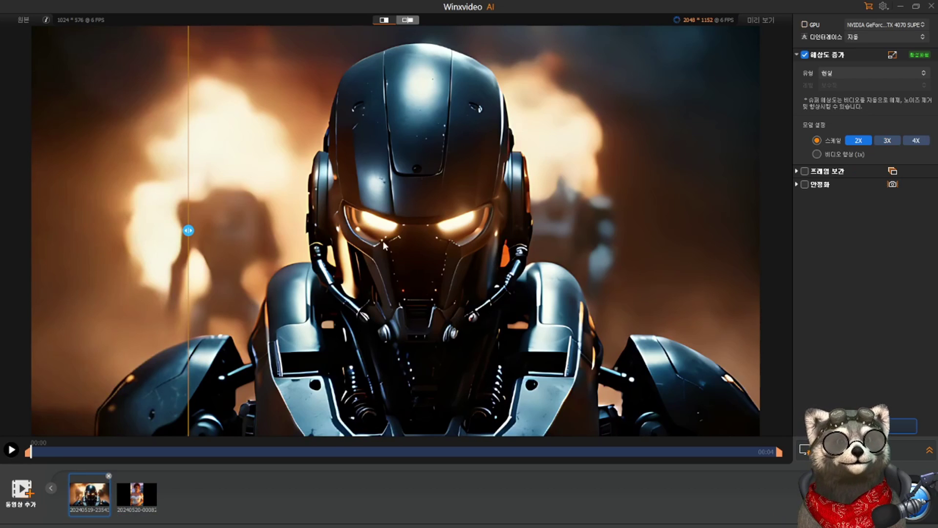
left_click_drag(188, 230, 522, 381)
left_click_drag(528, 230, 37, 230)
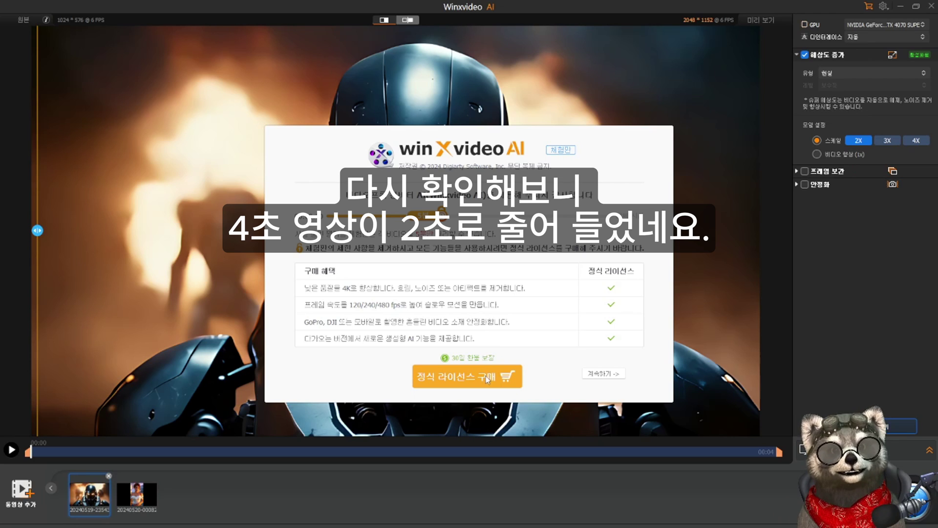
- Continue past the trial notice and review the results: the upscaled portrait videos in the output folder and the robot video in split preview
left_click(604, 373)
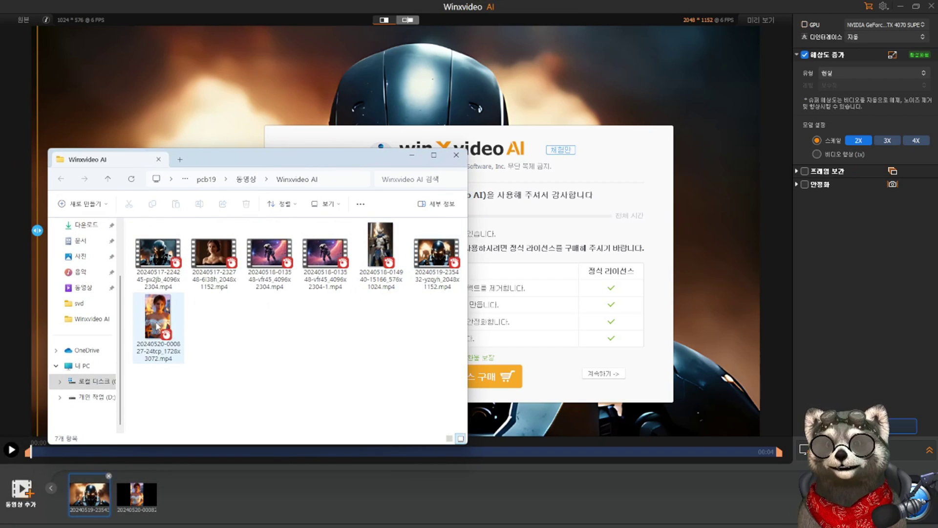
left_click(157, 327)
double_click(158, 326)
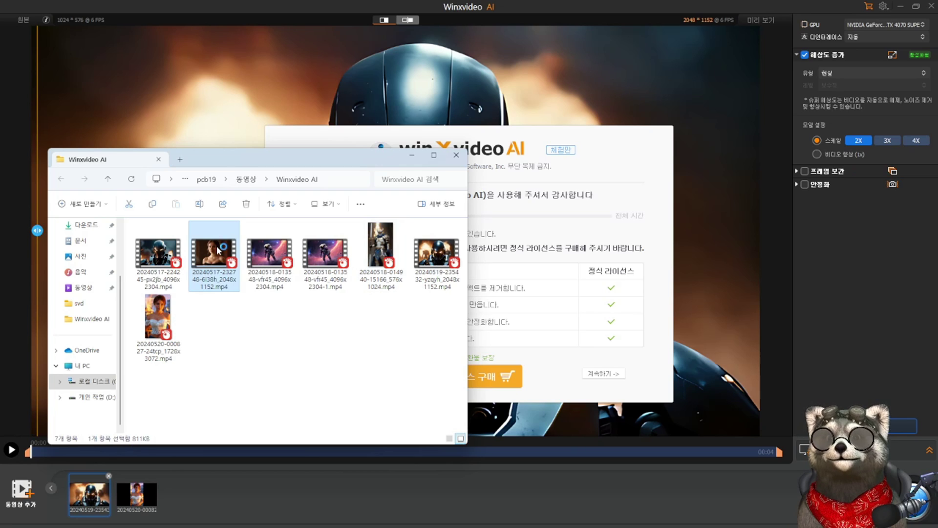
double_click(217, 249)
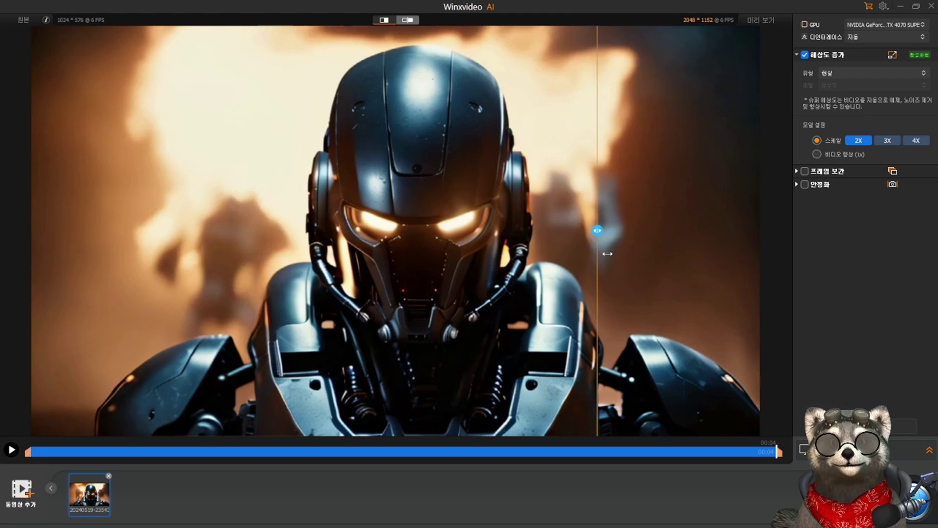
left_click_drag(608, 254, 152, 232)
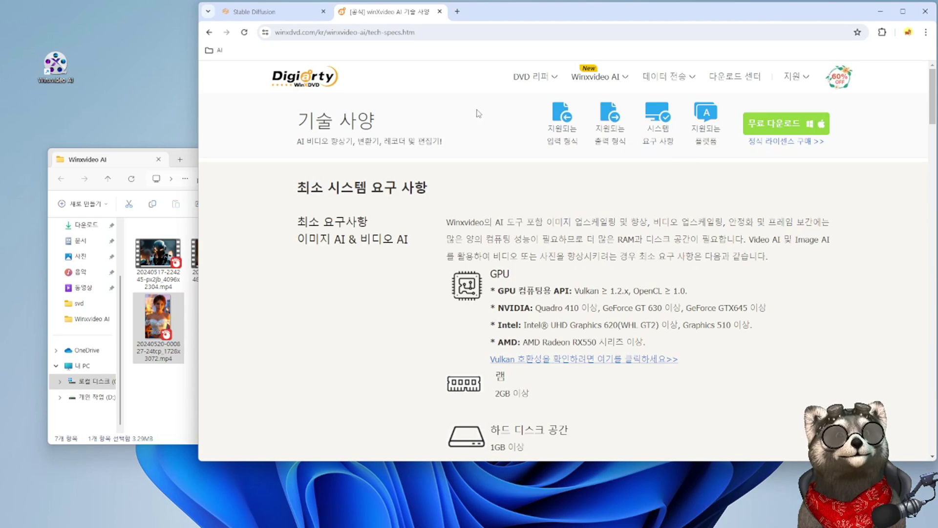
- Open the WinXDVD purchase page and check the lifetime and one-year license prices for Winxvideo AI
left_click(334, 82)
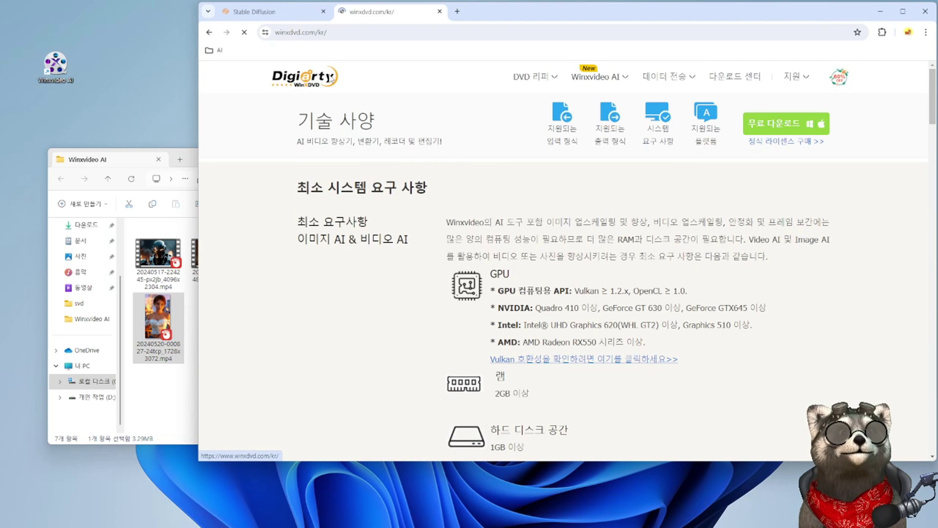
left_click(839, 82)
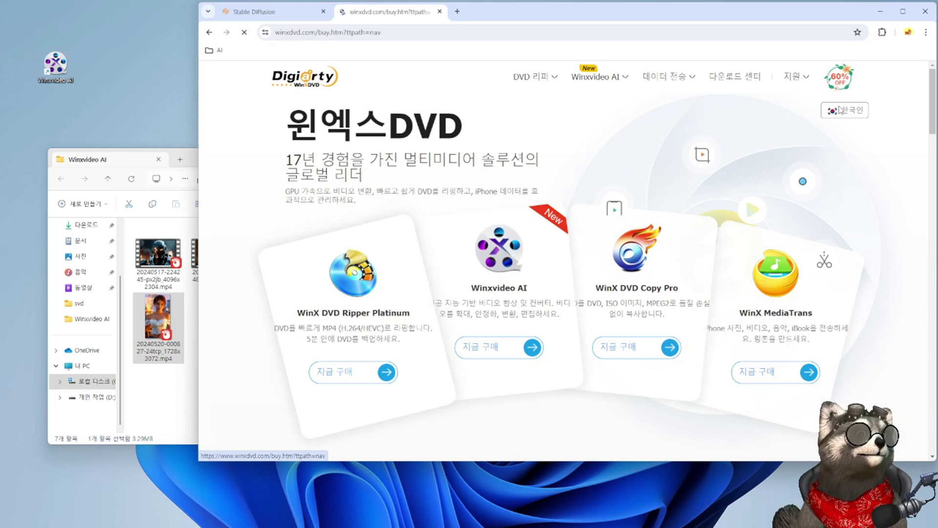
scroll(522, 352, "down", 7)
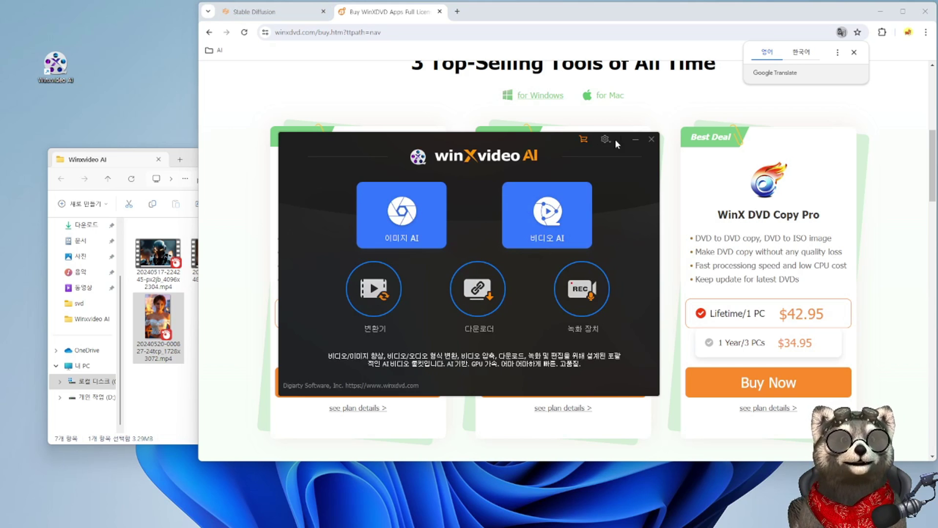
left_click(618, 264)
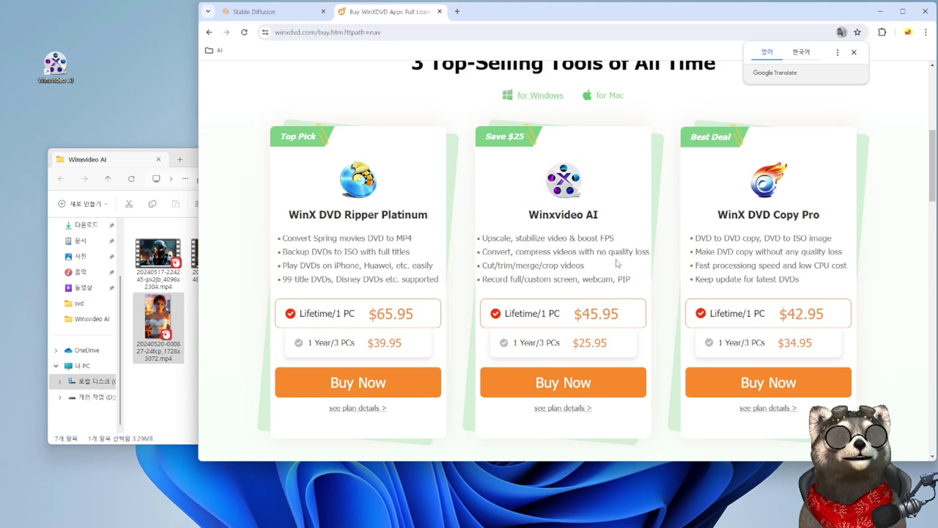